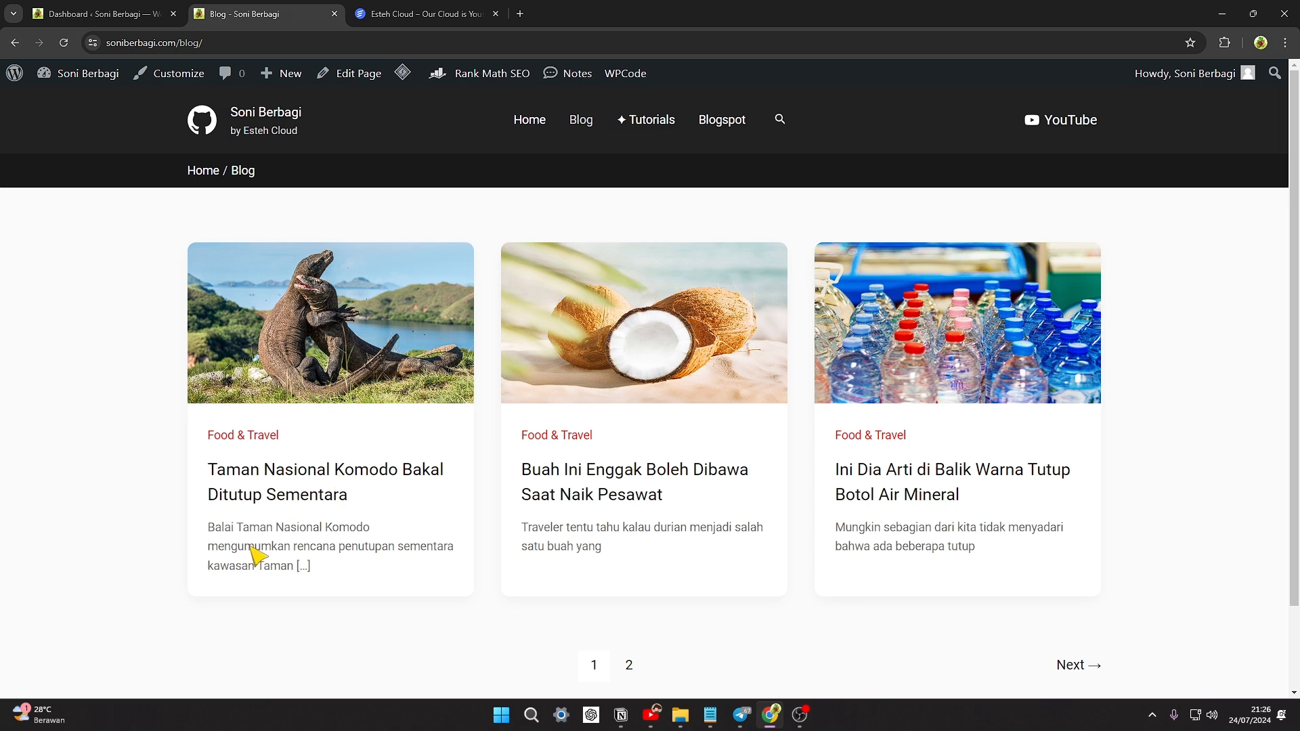
Check the blog's pagination by viewing page 2 with its breadcrumb, and return to the first page
scroll(552, 596, down, 2)
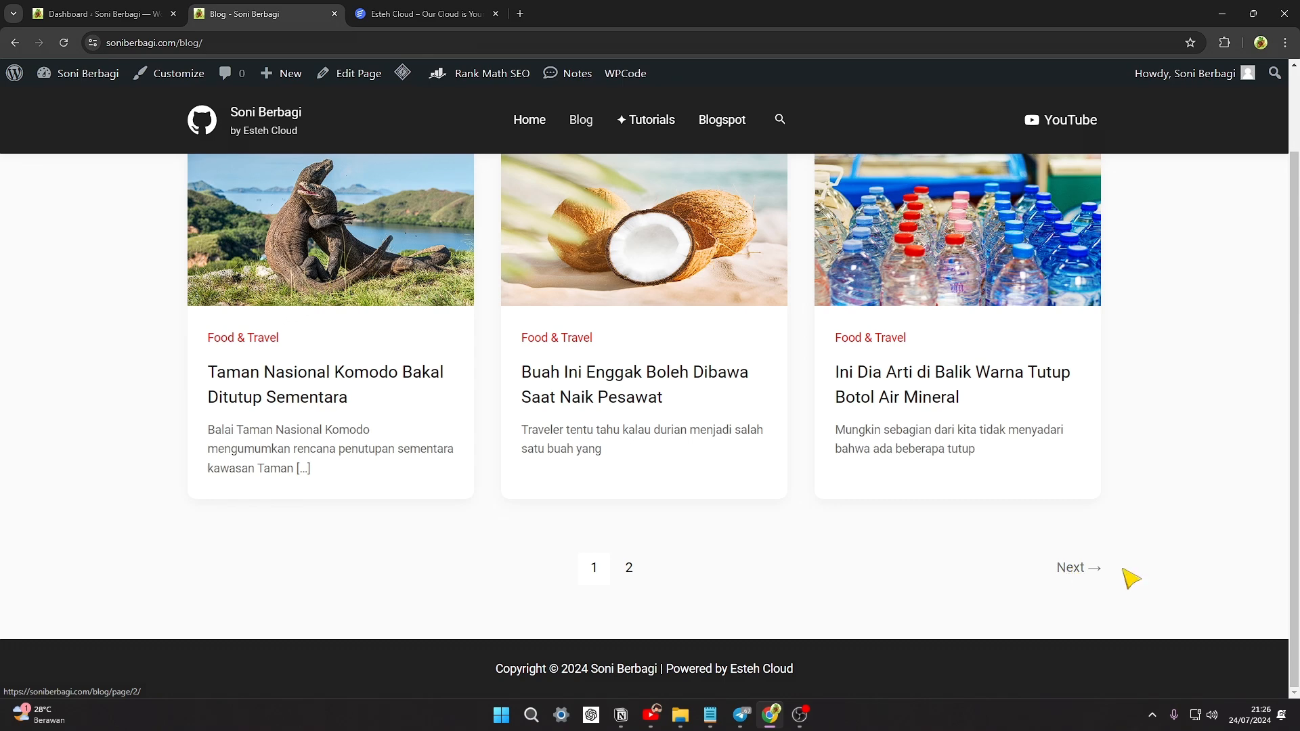
scroll(1184, 579, up, 2)
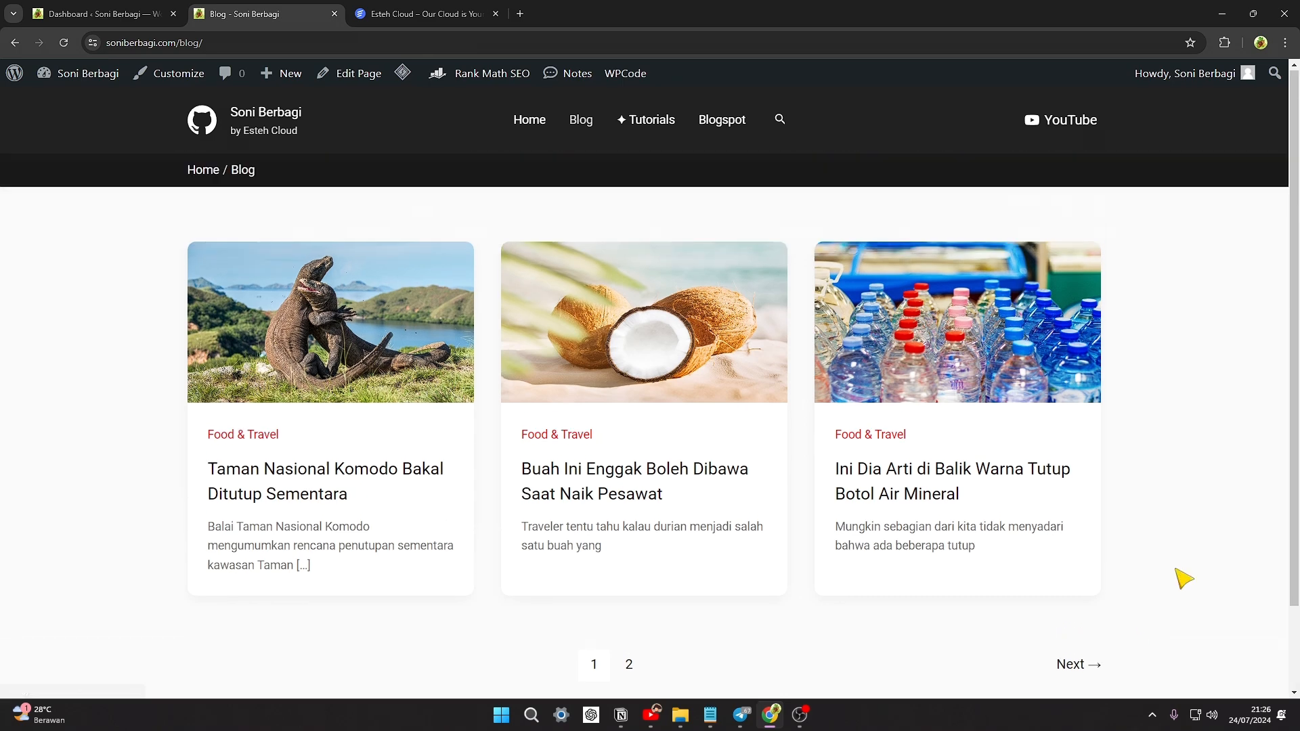
click(1075, 666)
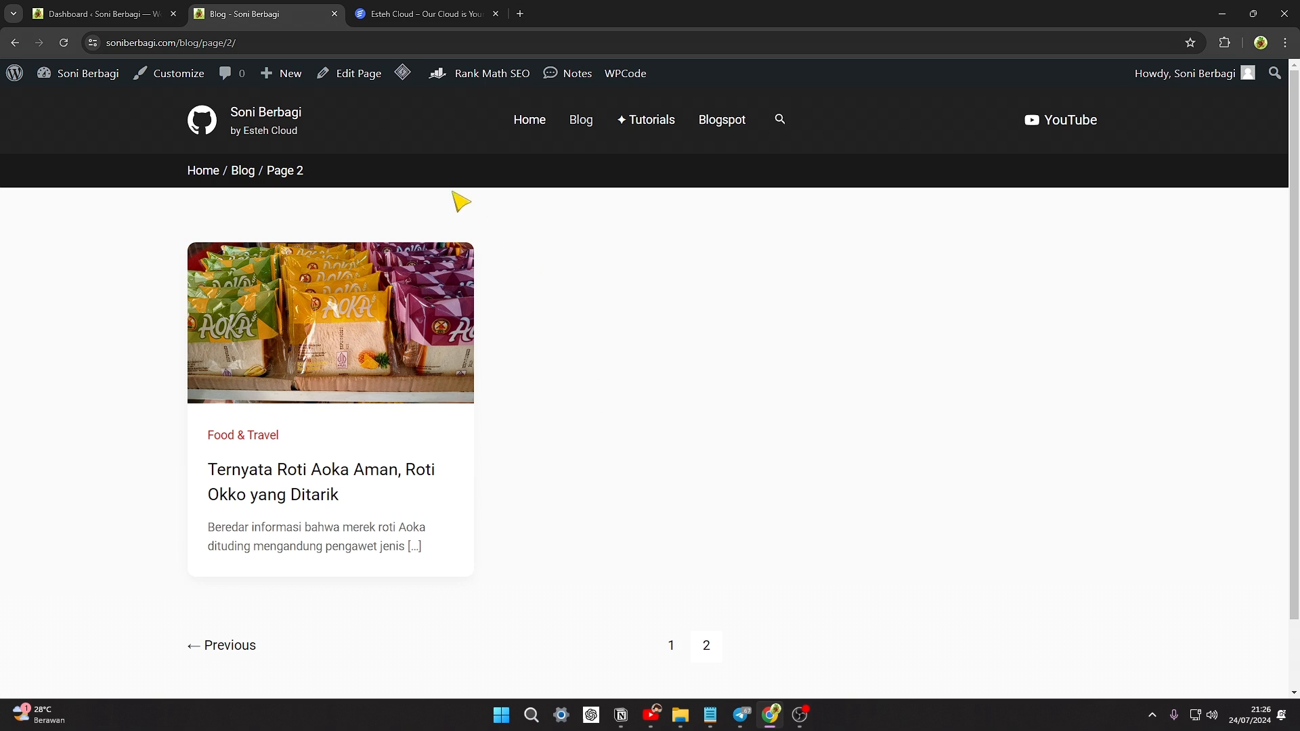
drag(310, 171, 268, 173)
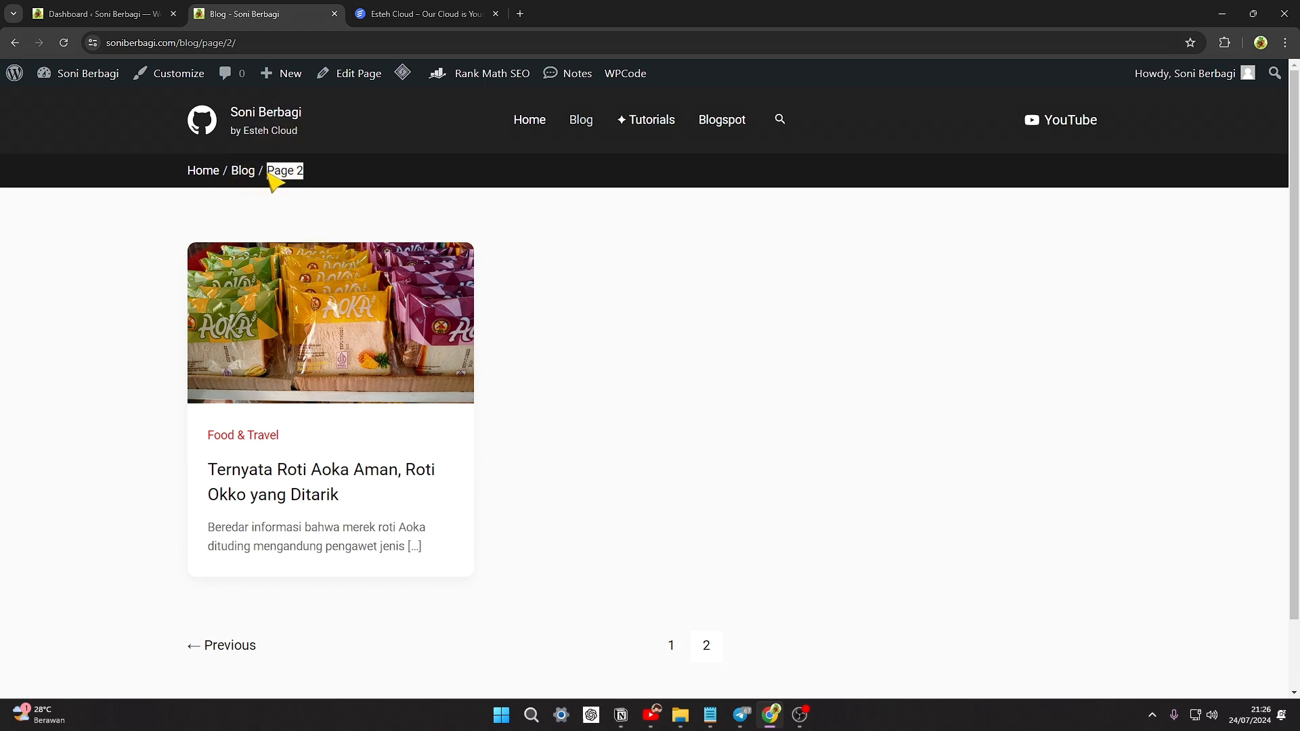
click(572, 247)
click(214, 651)
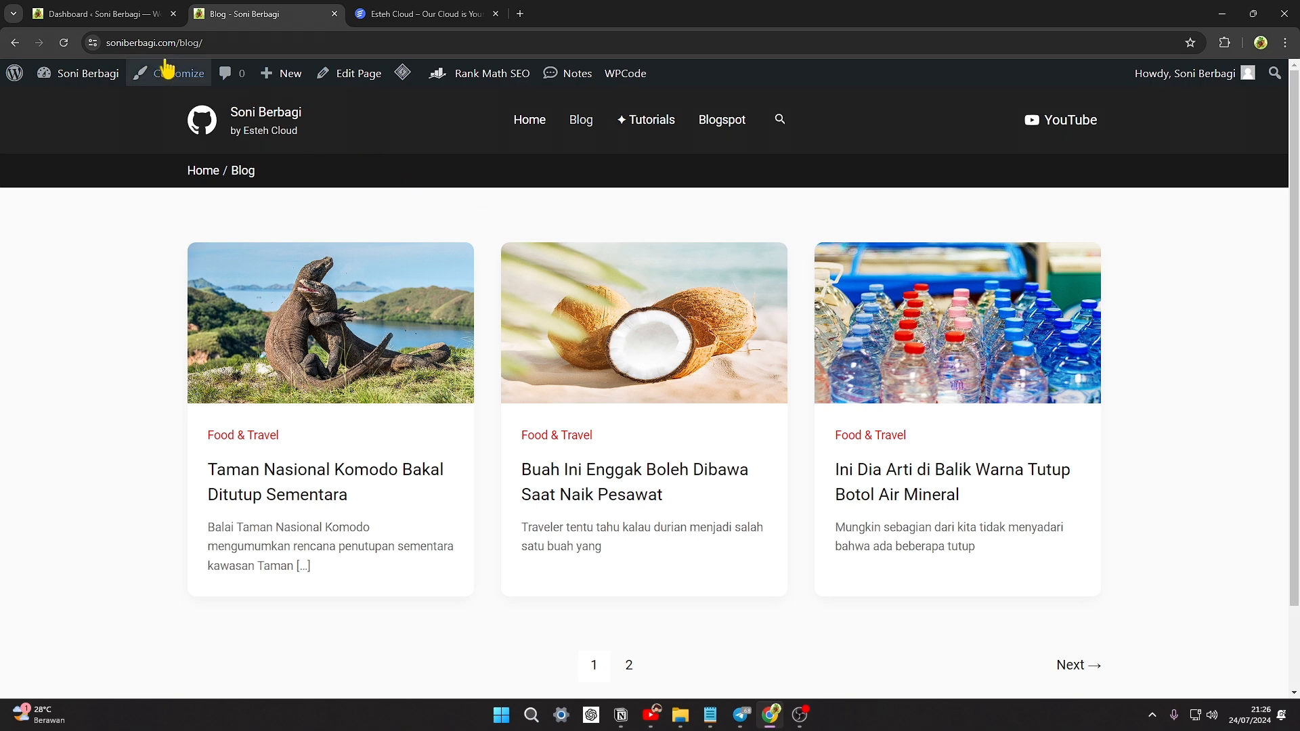
Switch to the WordPress dashboard and open the list of all posts
click(125, 15)
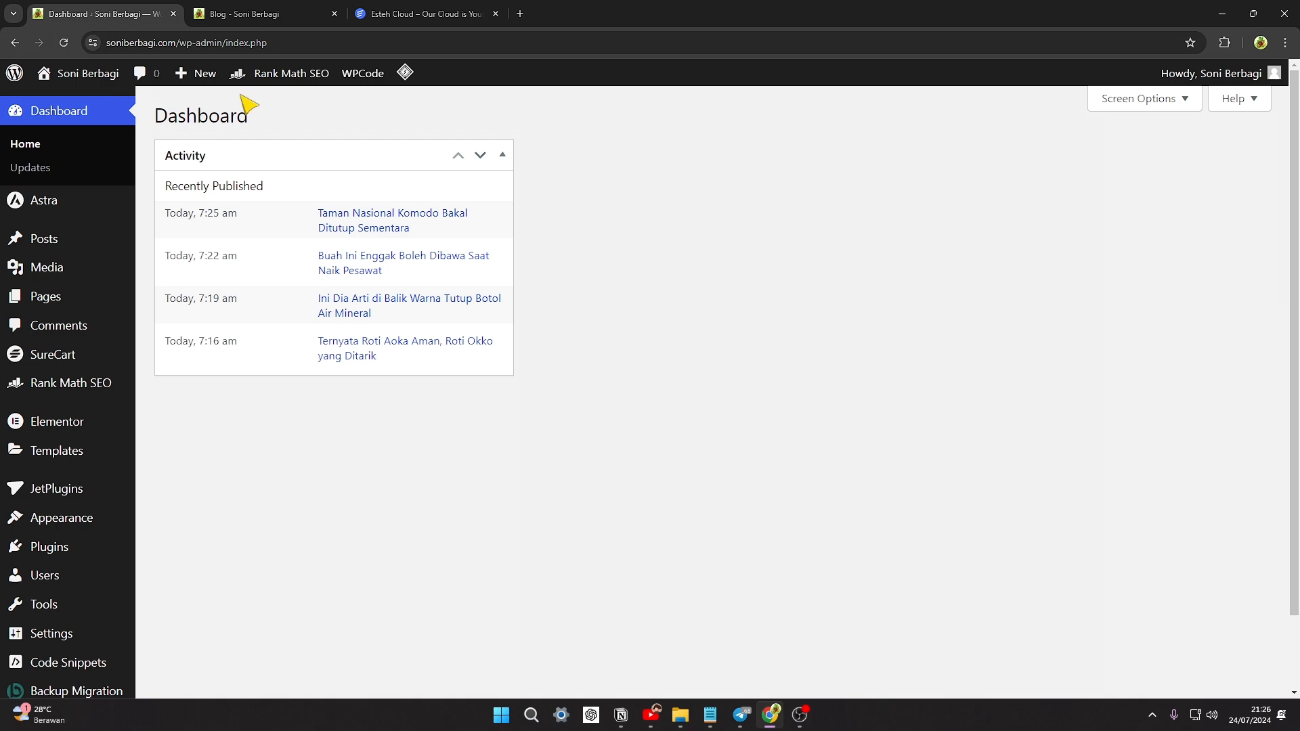
mouse_move(22, 237)
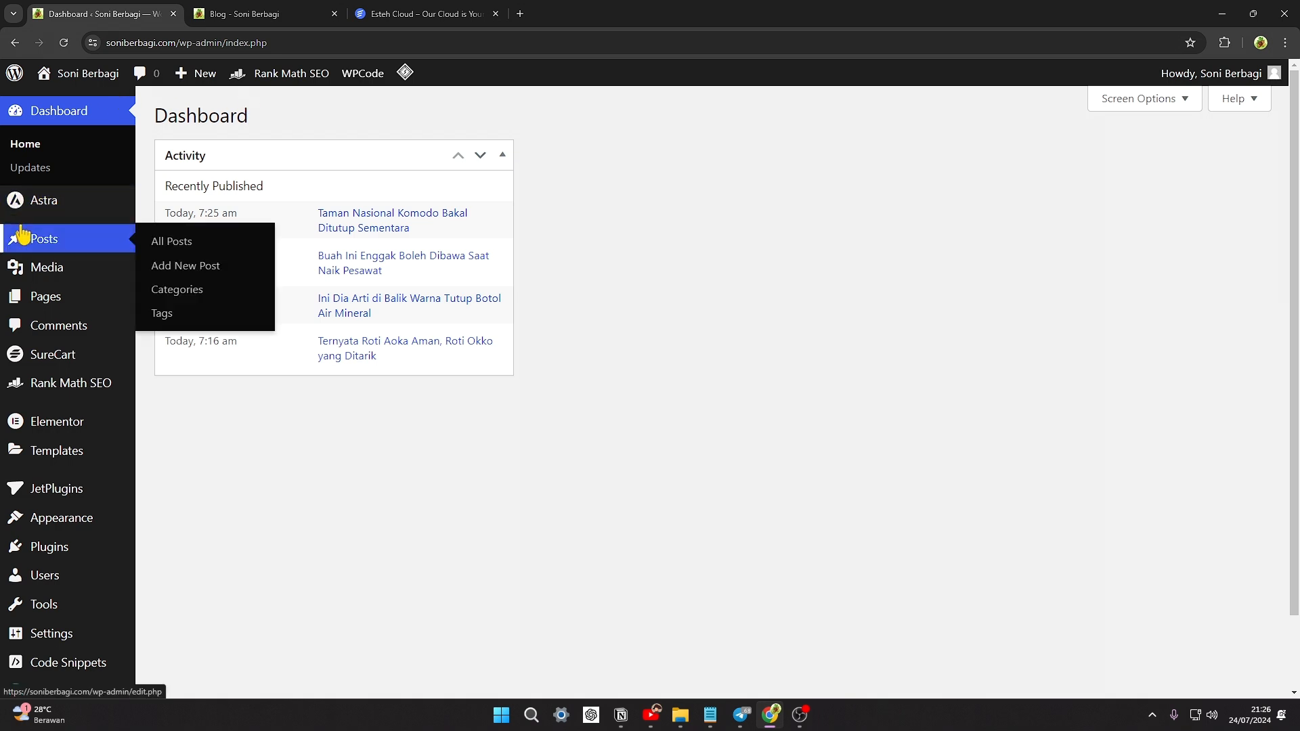
click(158, 244)
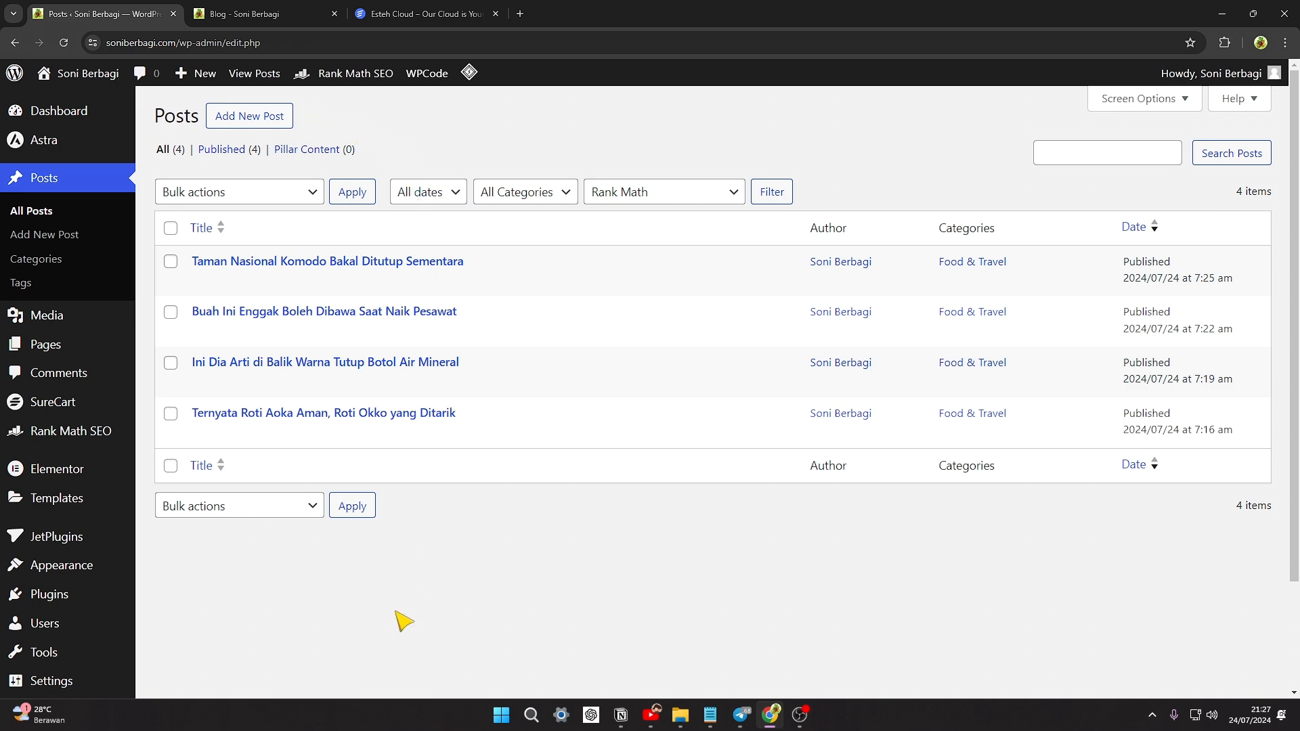
Look up the Classic Editor plugin among the installed plugins in a separate browser tab, and close that tab
mouse_move(24, 595)
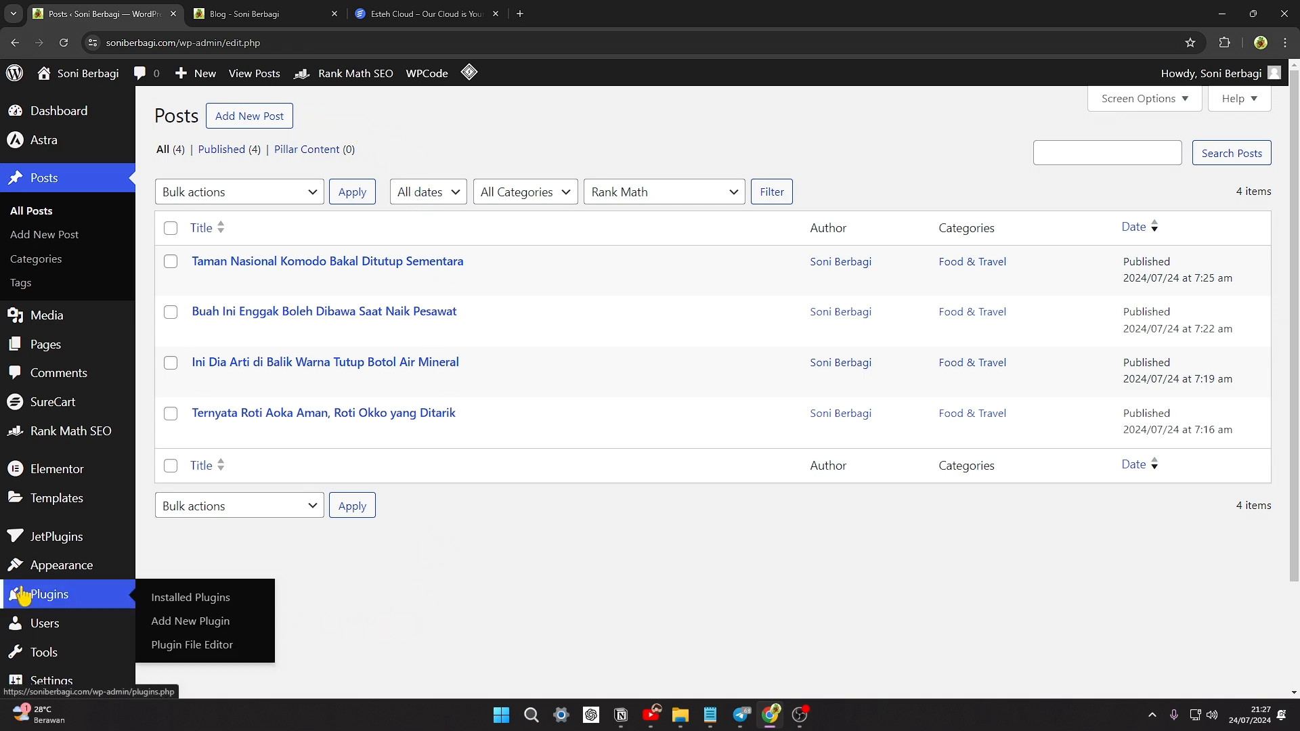
right_click(178, 599)
click(240, 460)
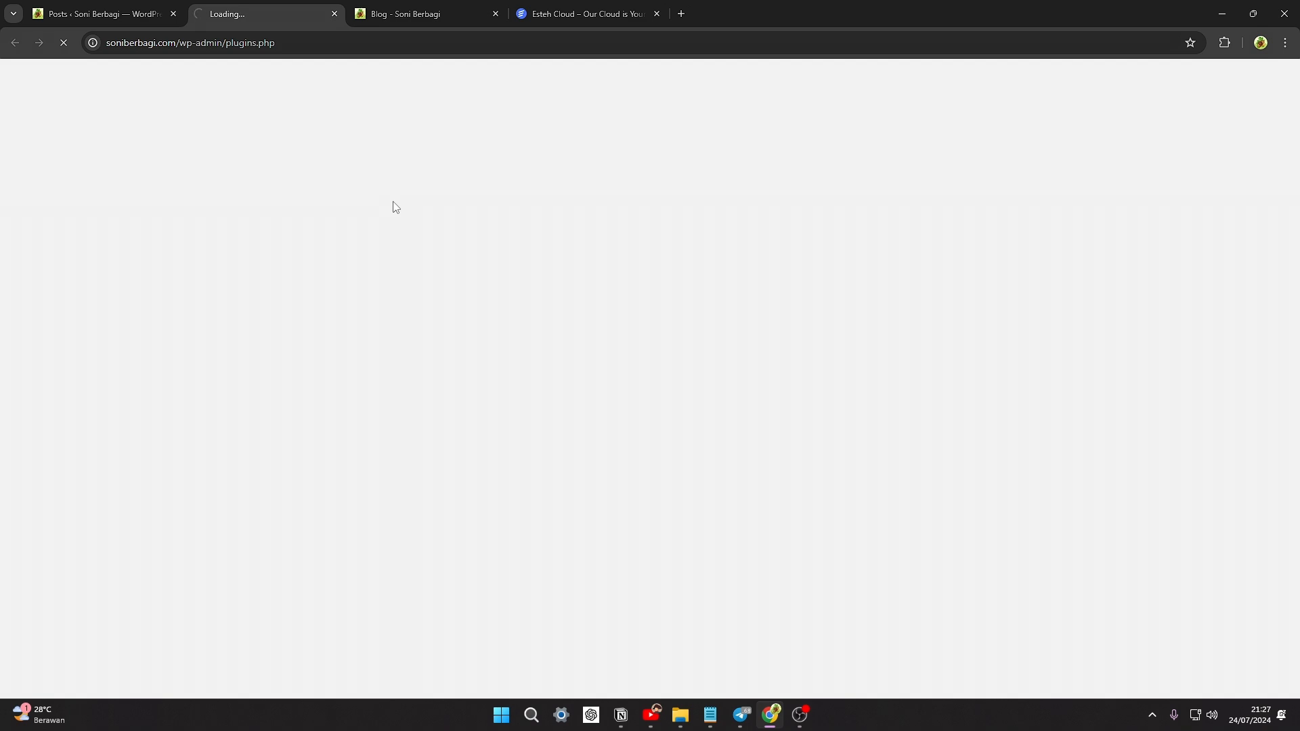
click(174, 475)
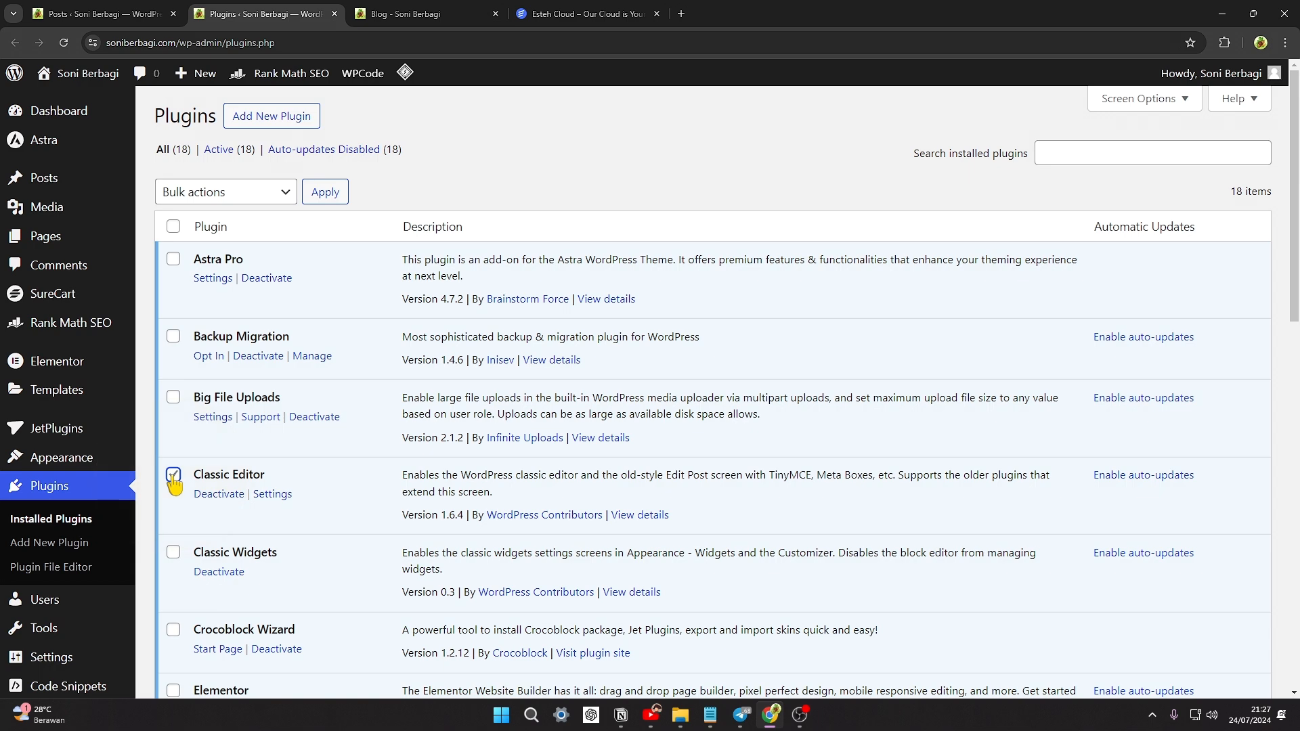
click(173, 476)
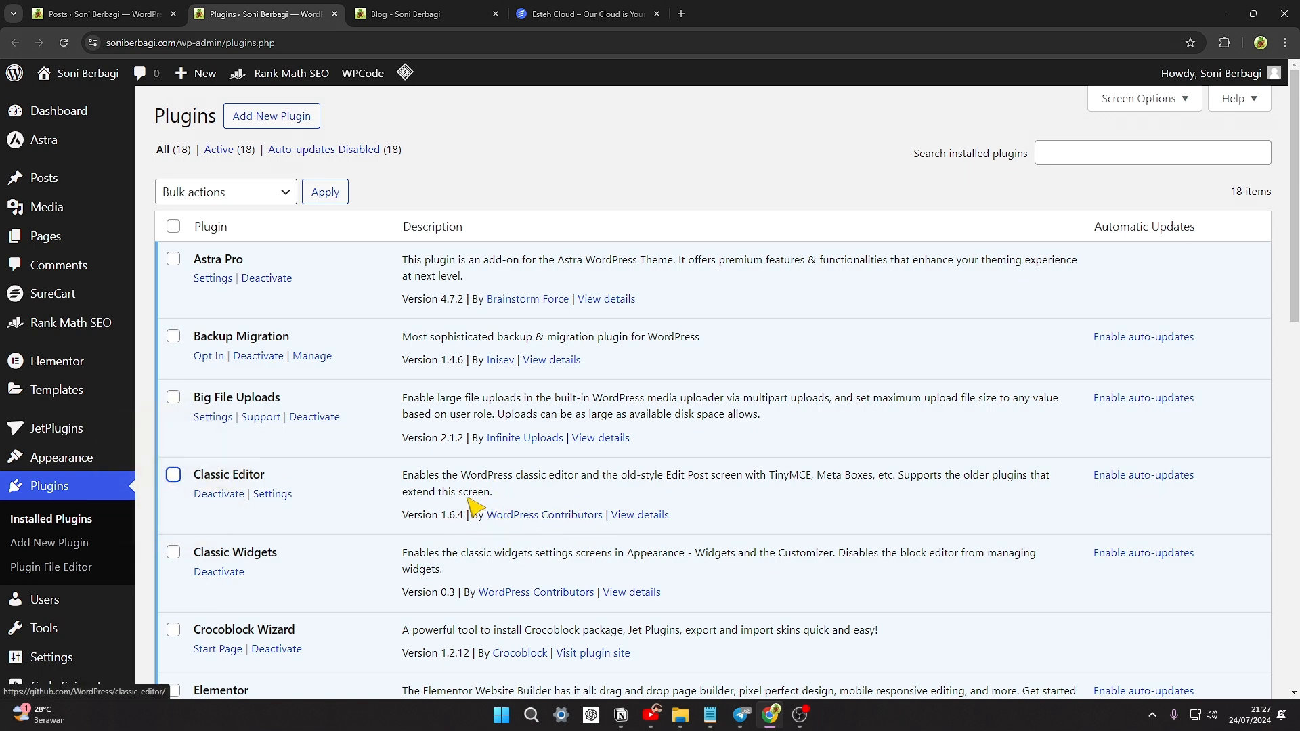
click(334, 14)
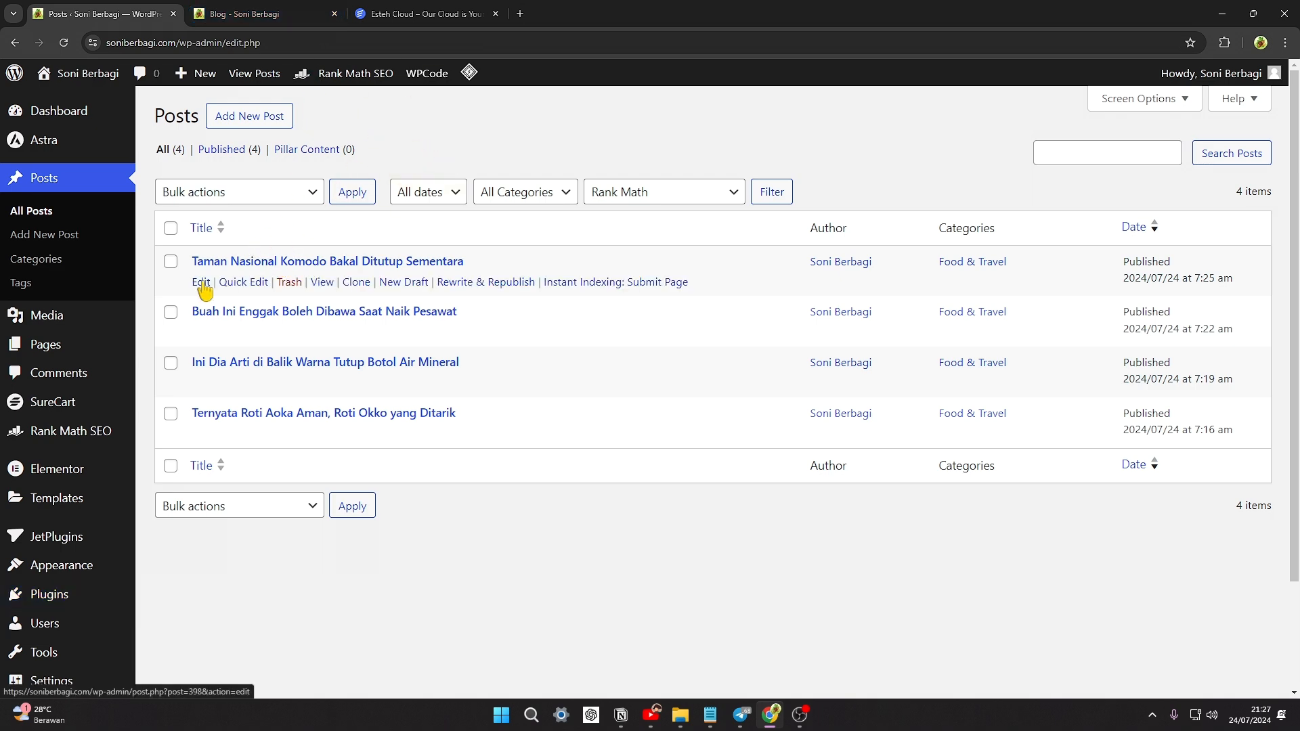
Open the post "Taman Nasional Komodo Bakal Ditutup Sementara" for editing and review its content, featured image and categories
click(202, 283)
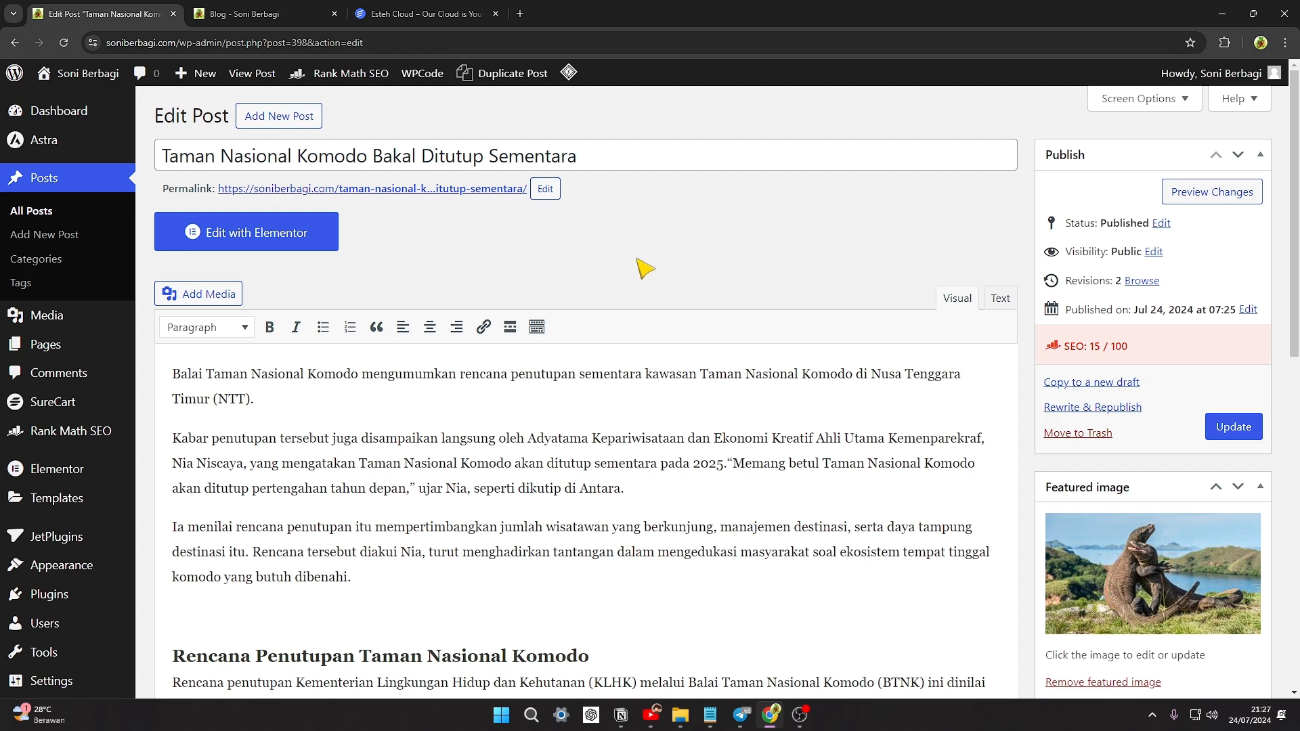
scroll(339, 389, down, 3)
scroll(420, 399, down, 3)
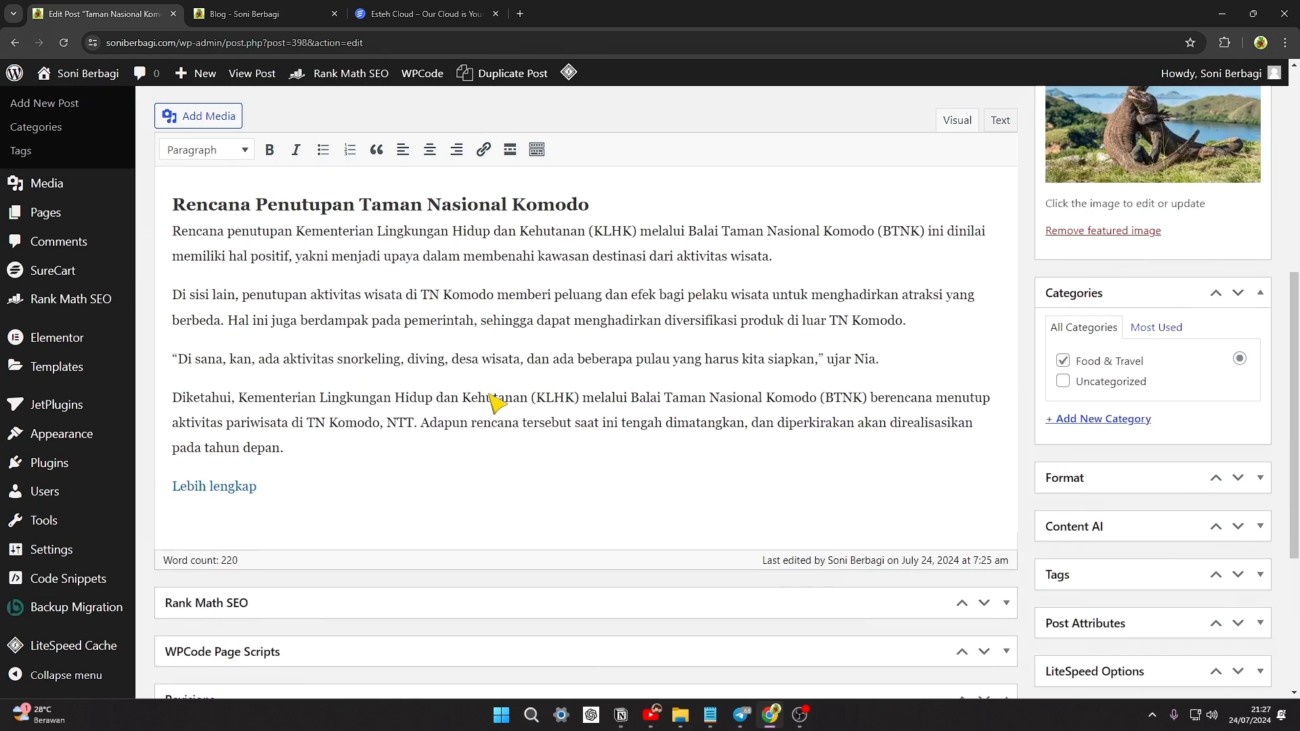
scroll(623, 406, up, 3)
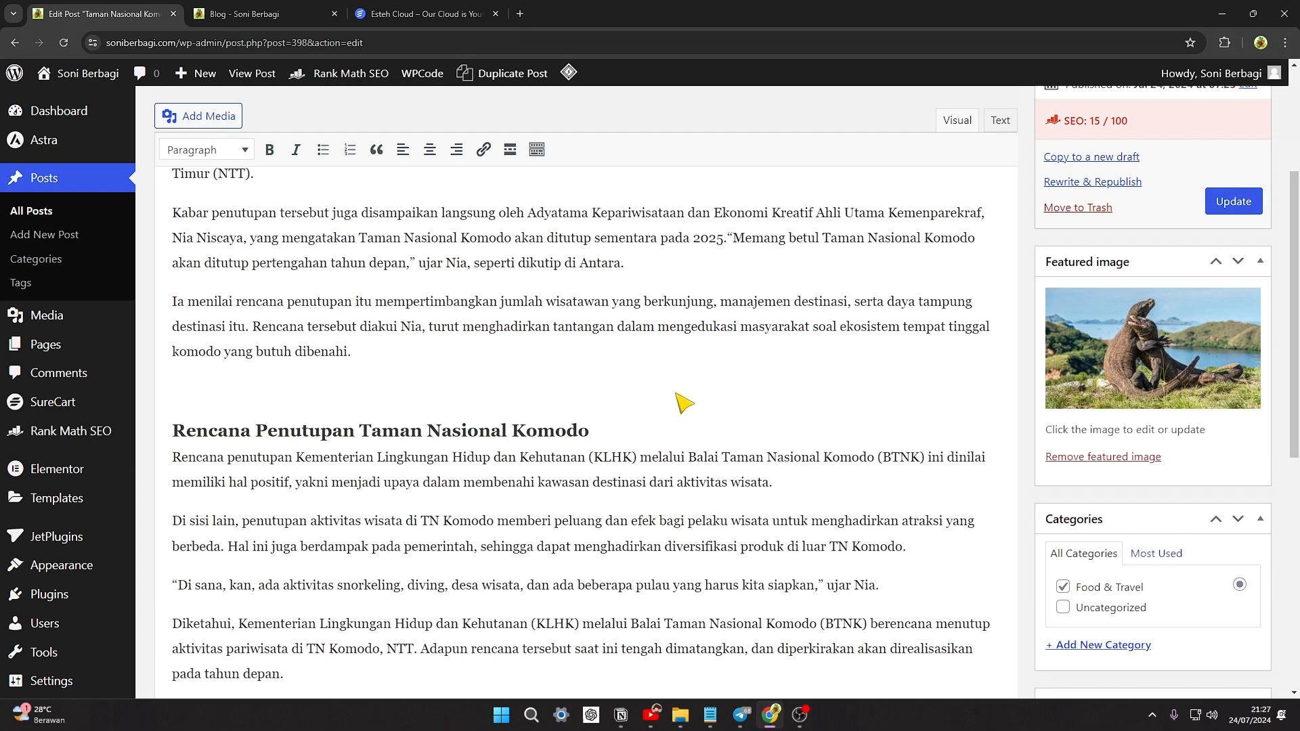
scroll(1087, 521, down, 3)
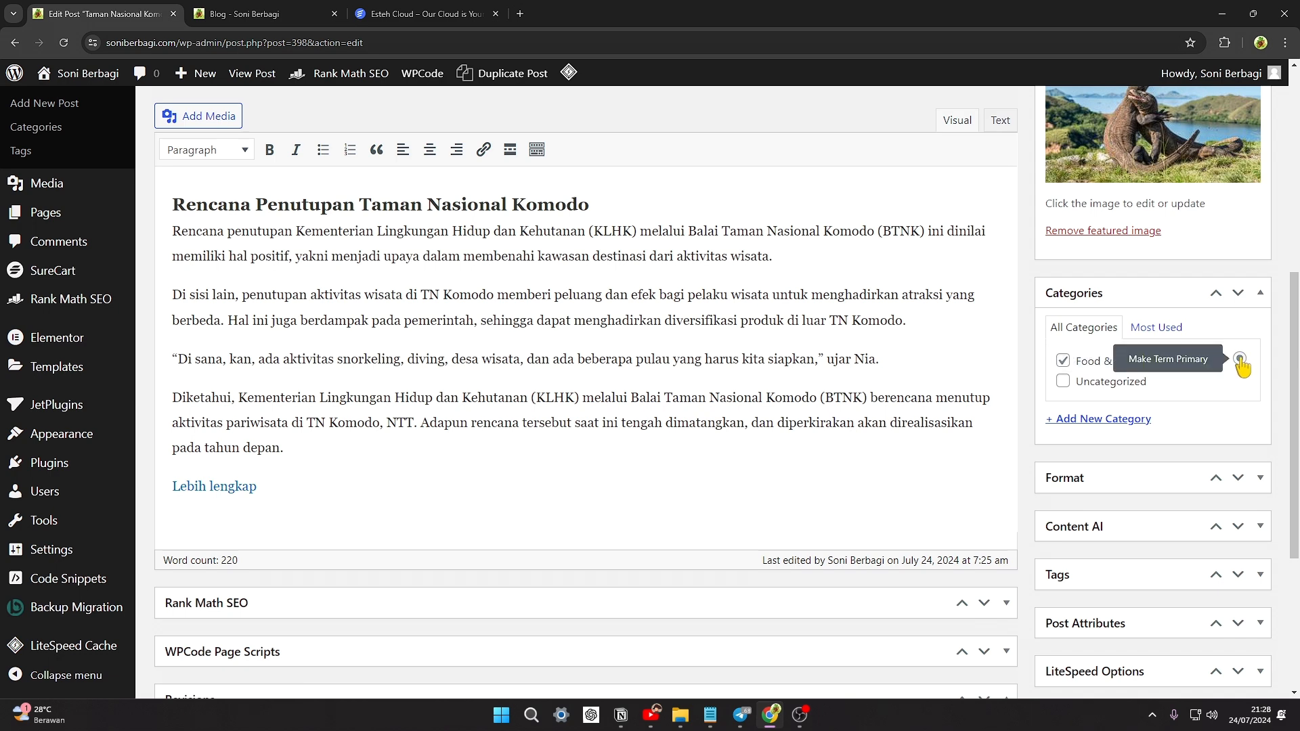
scroll(1241, 367, up, 3)
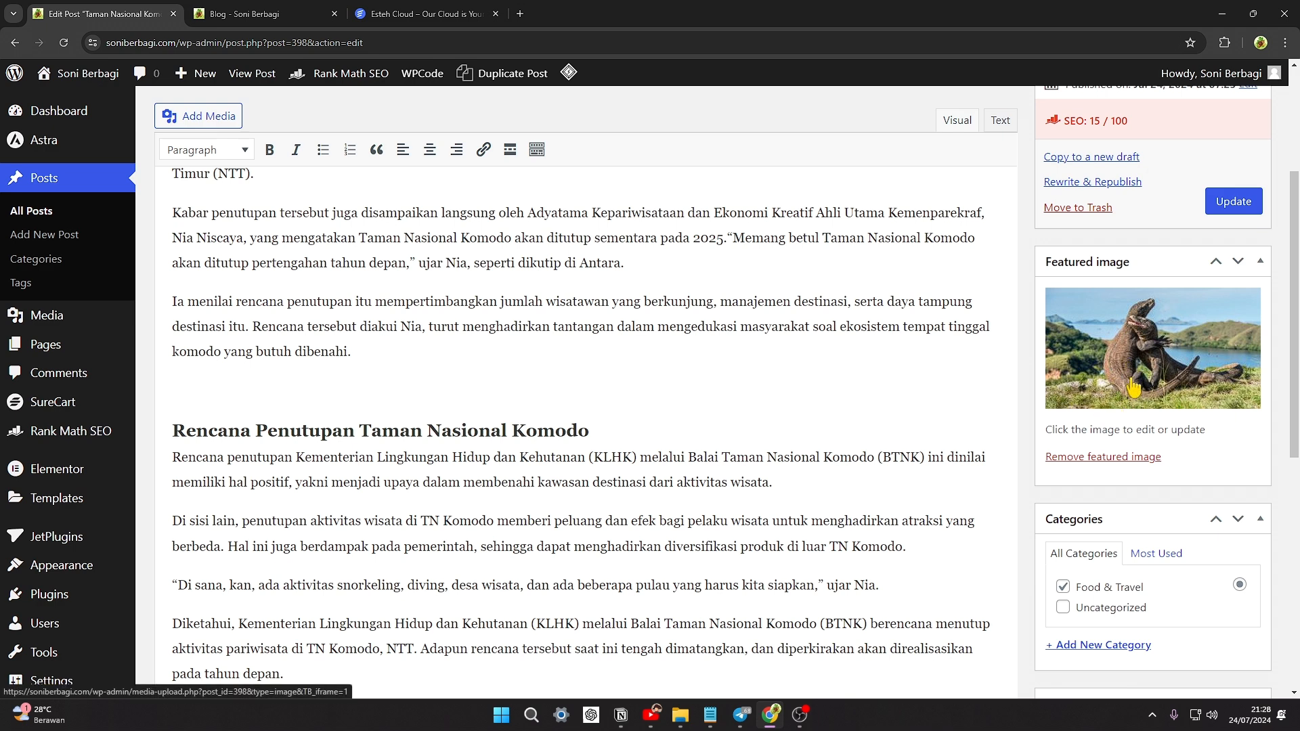
scroll(600, 415, down, 8)
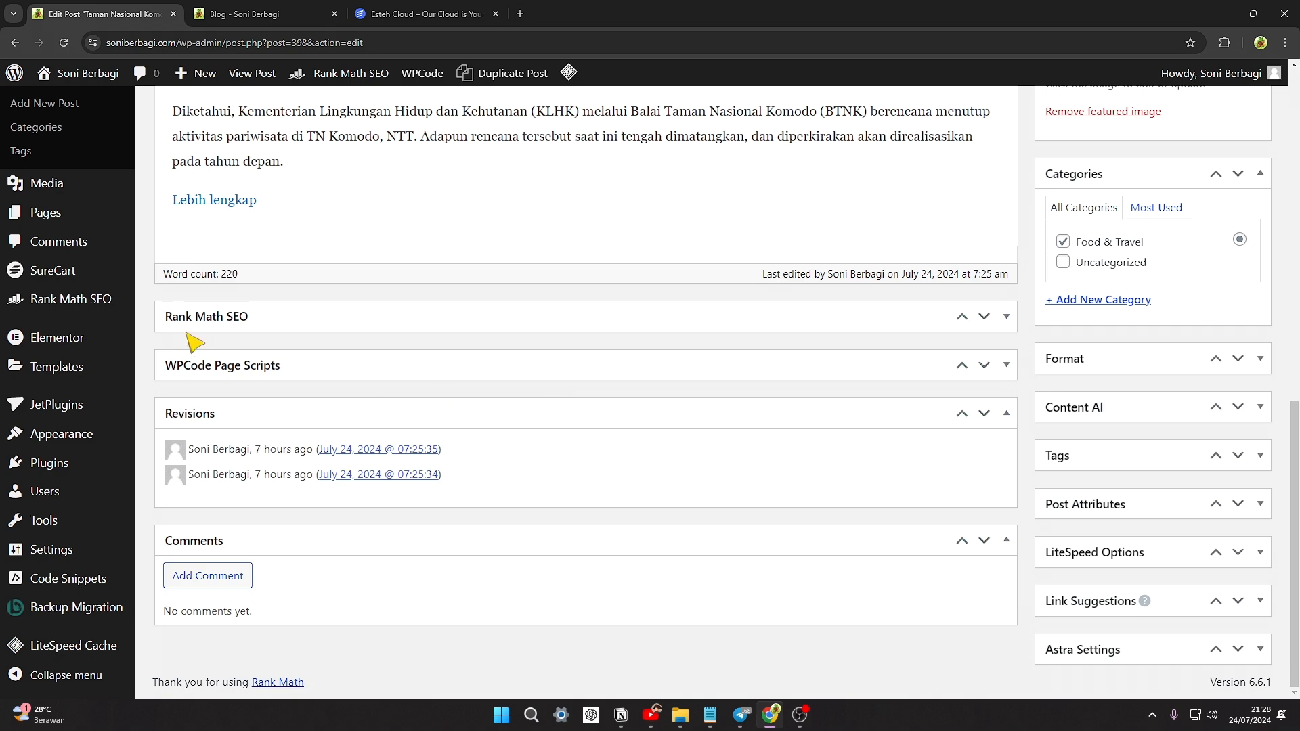
Examine the post's Rank Math SEO snippet preview and Focus Keyword field, and collapse the section again
click(1006, 317)
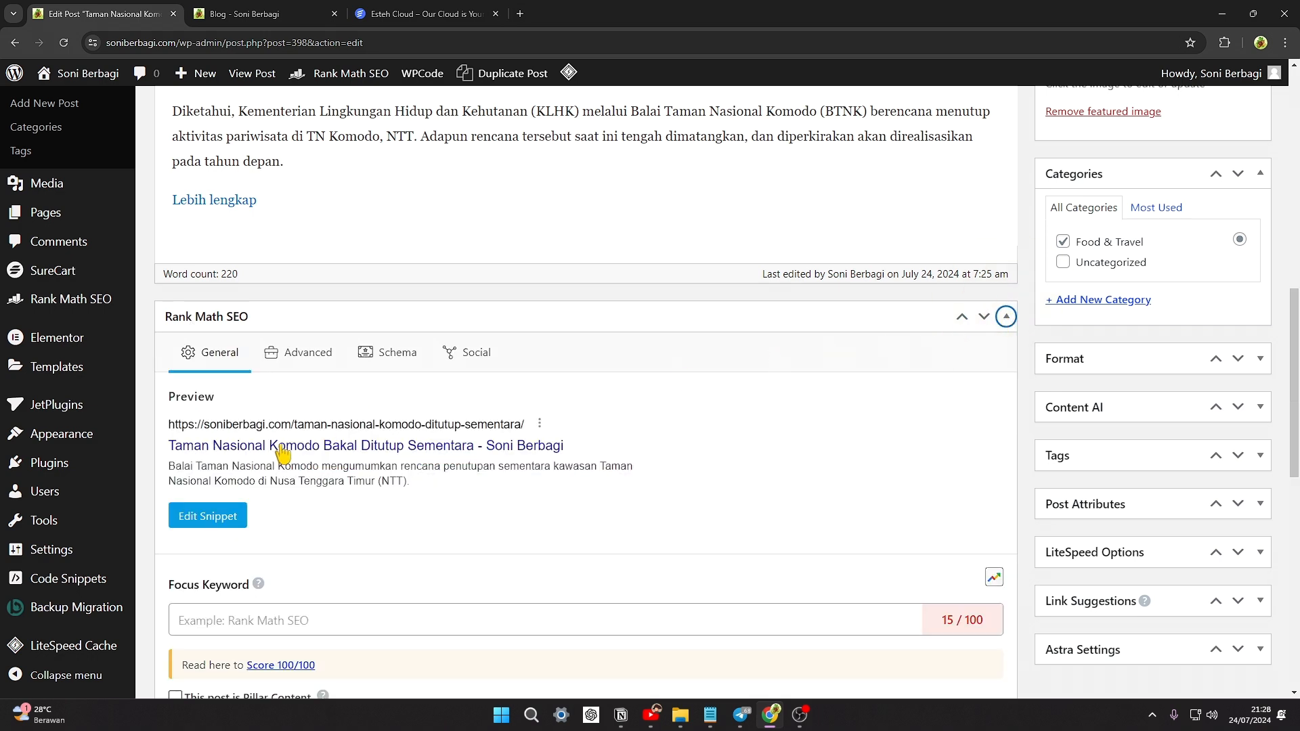
scroll(281, 446, down, 3)
click(206, 398)
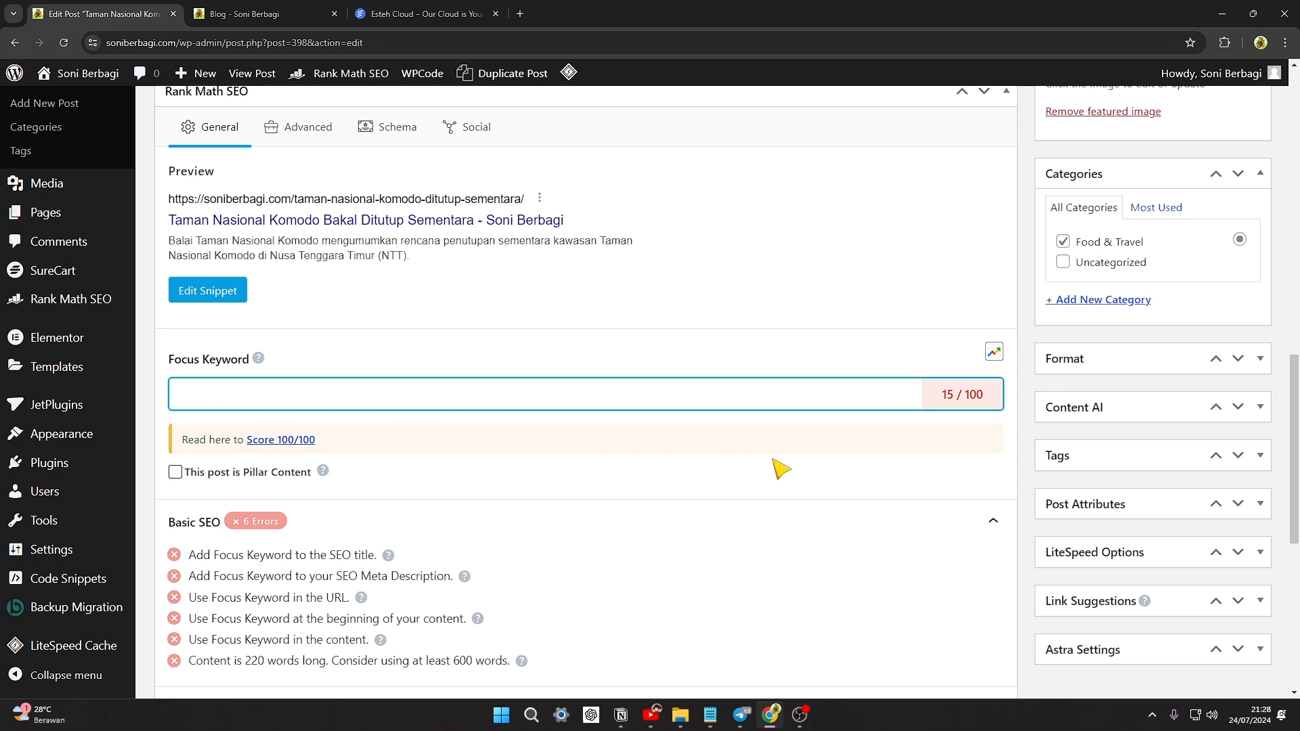
scroll(934, 453, up, 3)
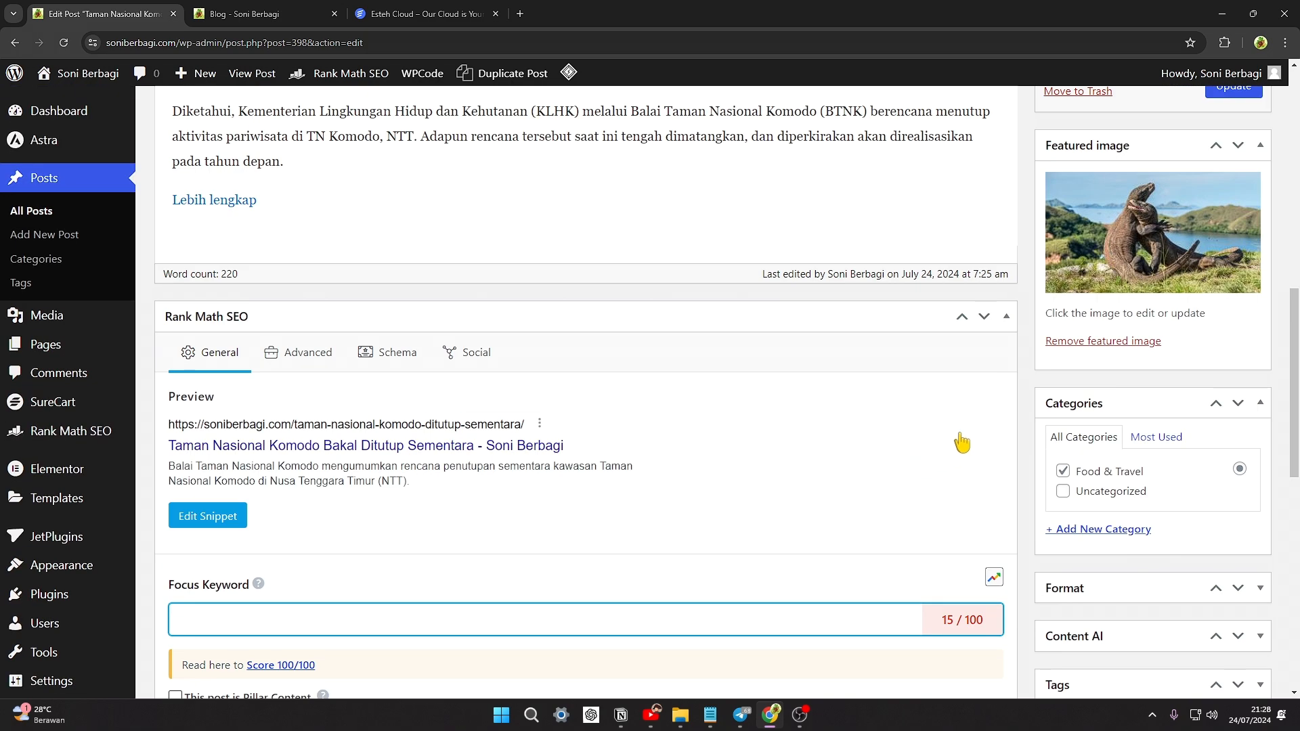
click(1006, 316)
Update the published post "Taman Nasional Komodo Bakal Ditutup Sementara"
scroll(1014, 400, up, 4)
scroll(1014, 398, up, 1)
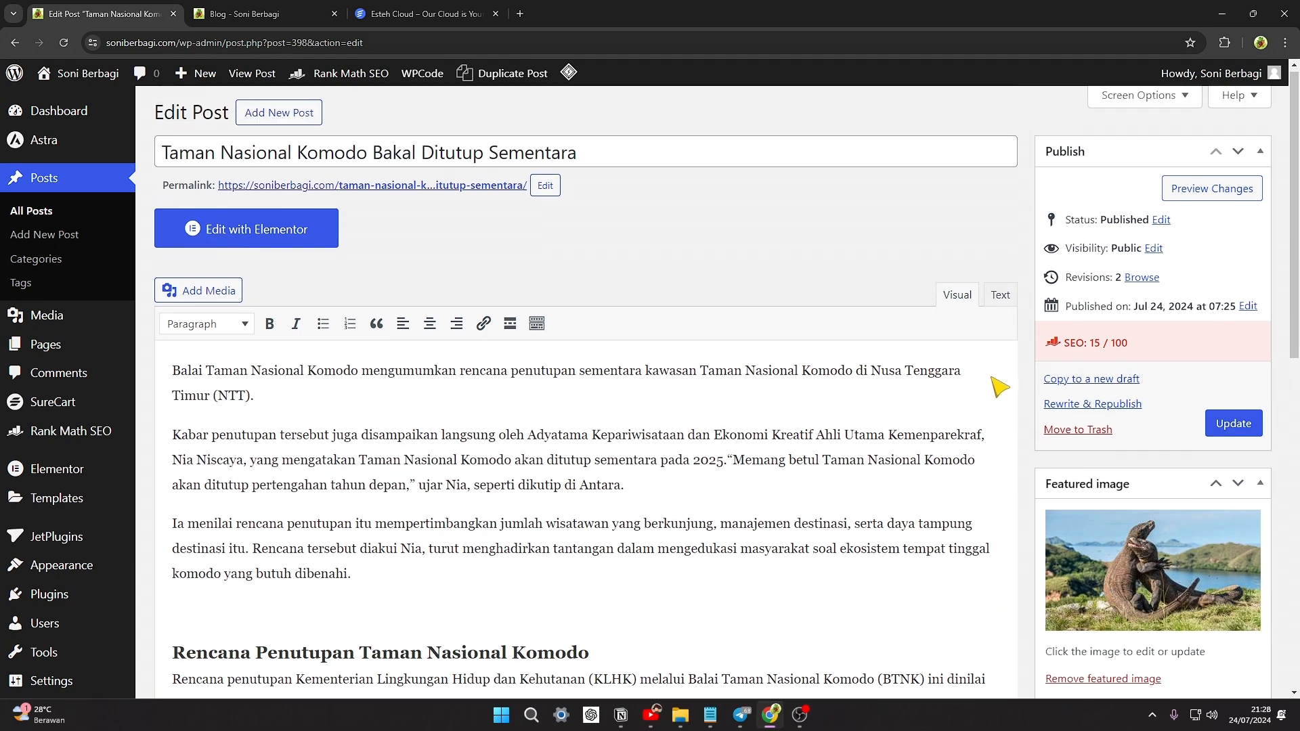
click(1220, 426)
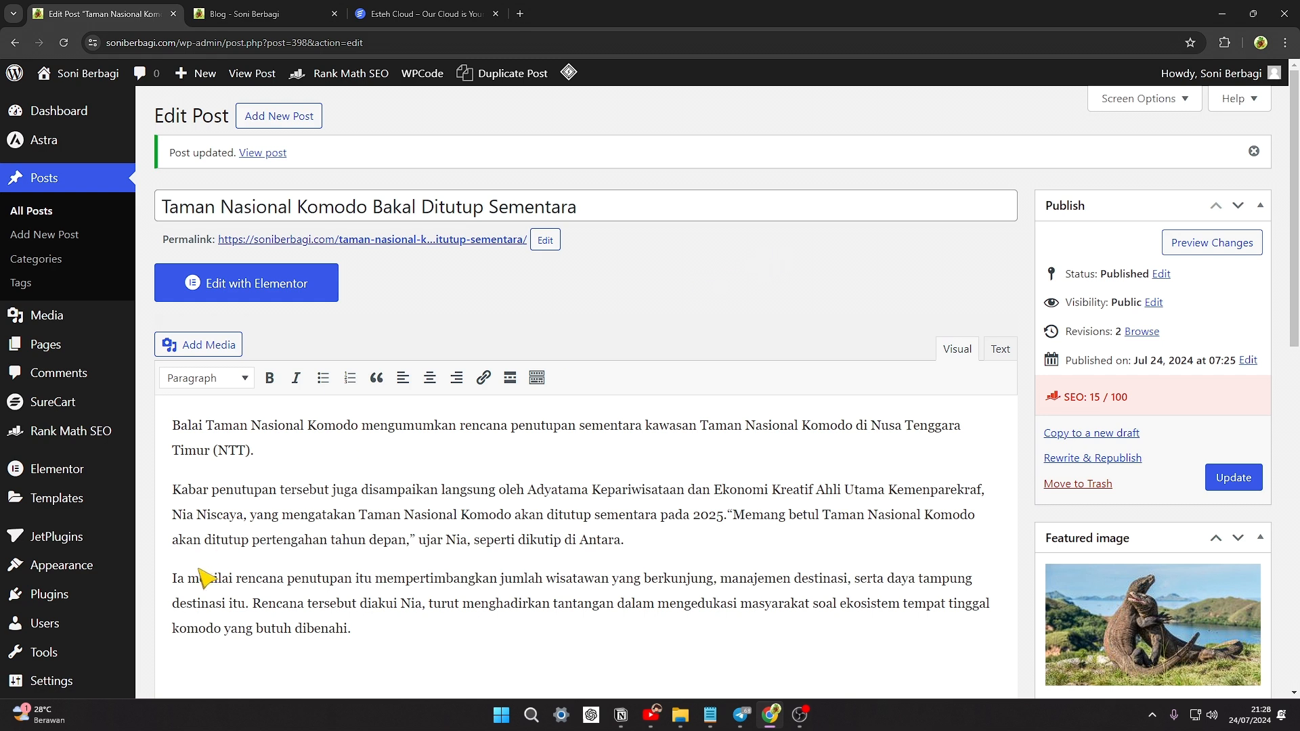
Open the theme Customizer, preview the site's Blog page and open the Blog settings
mouse_move(8, 576)
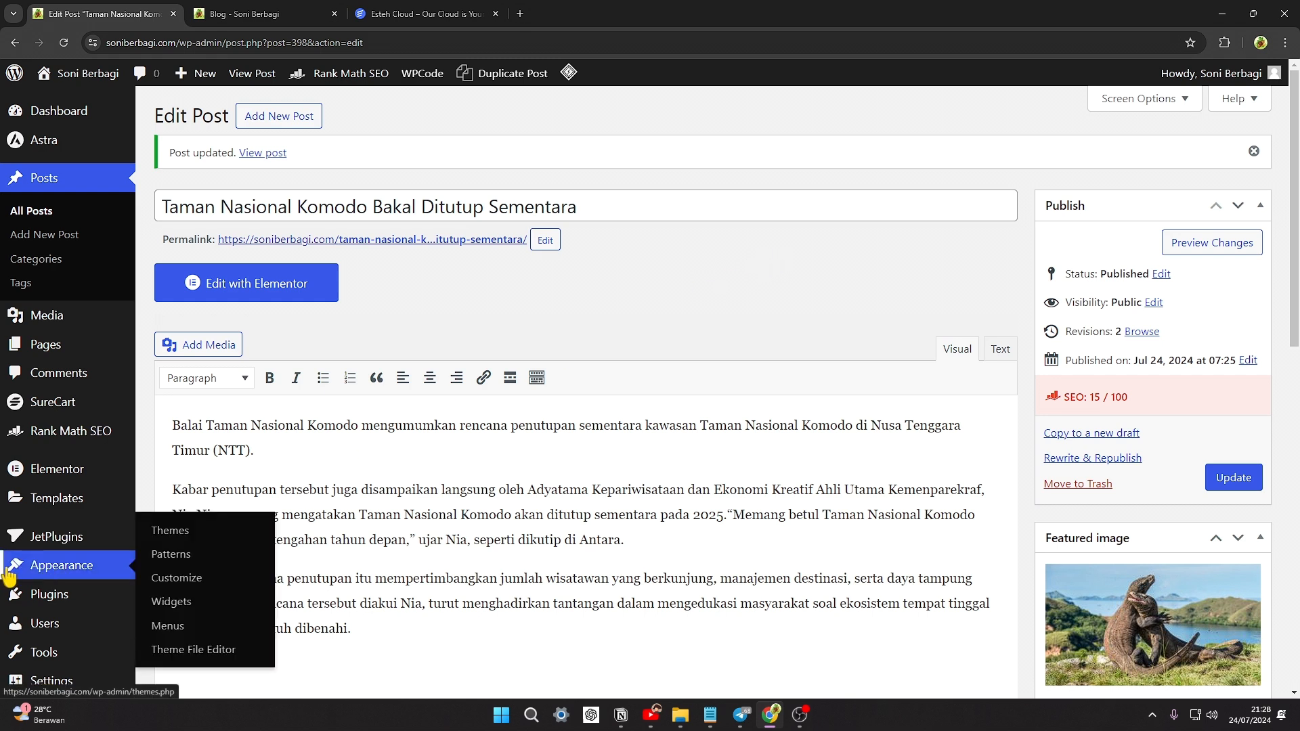
click(163, 580)
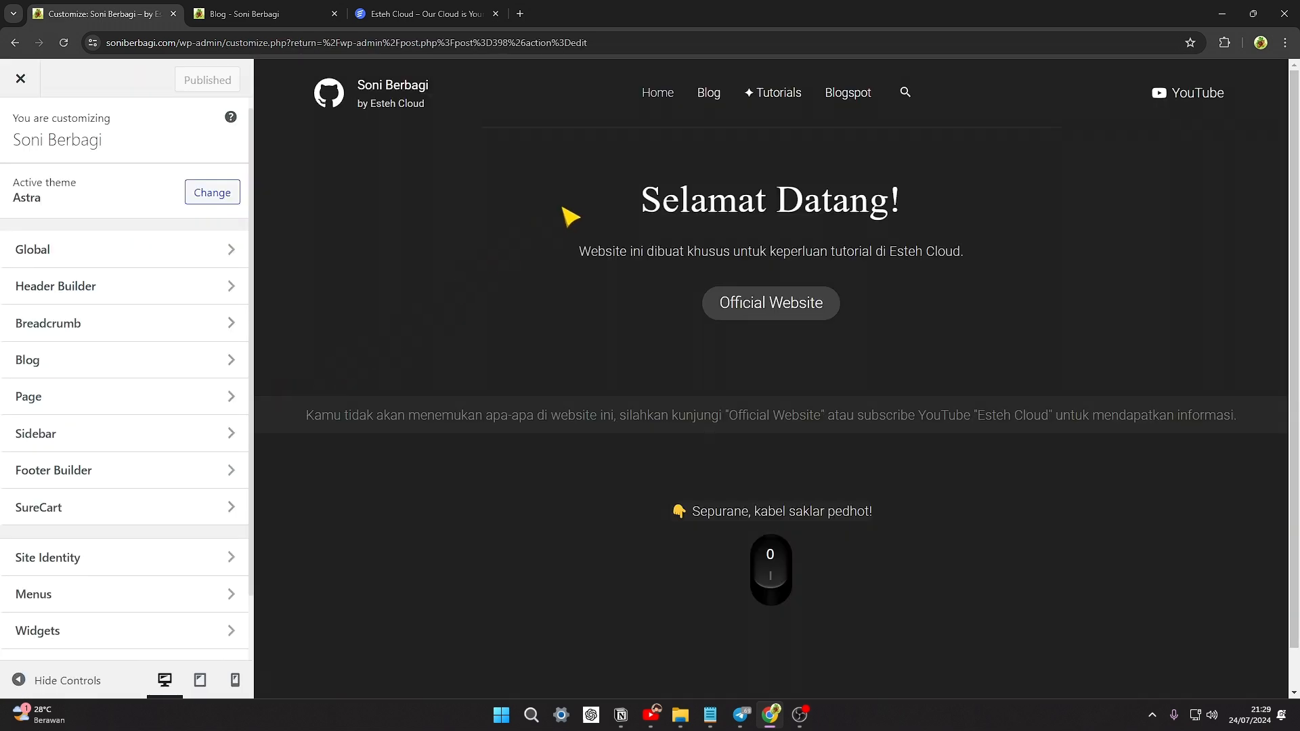
click(706, 95)
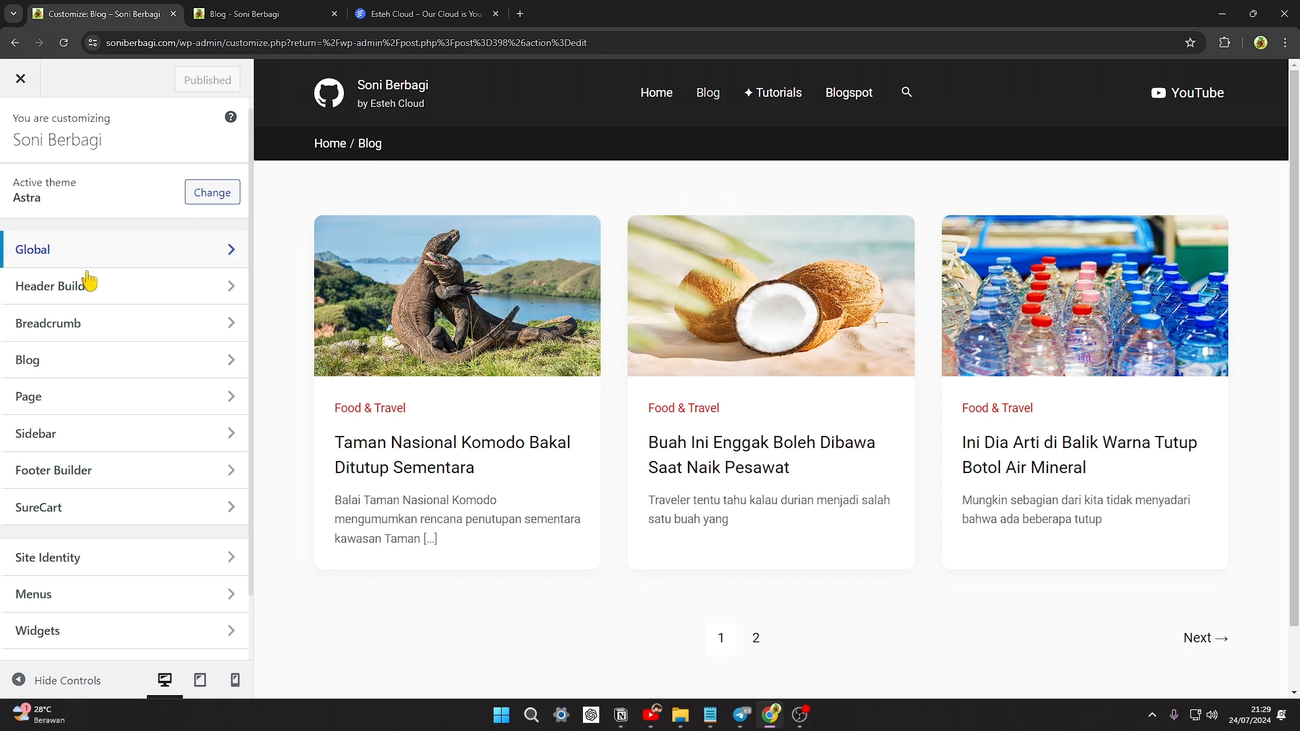
click(46, 365)
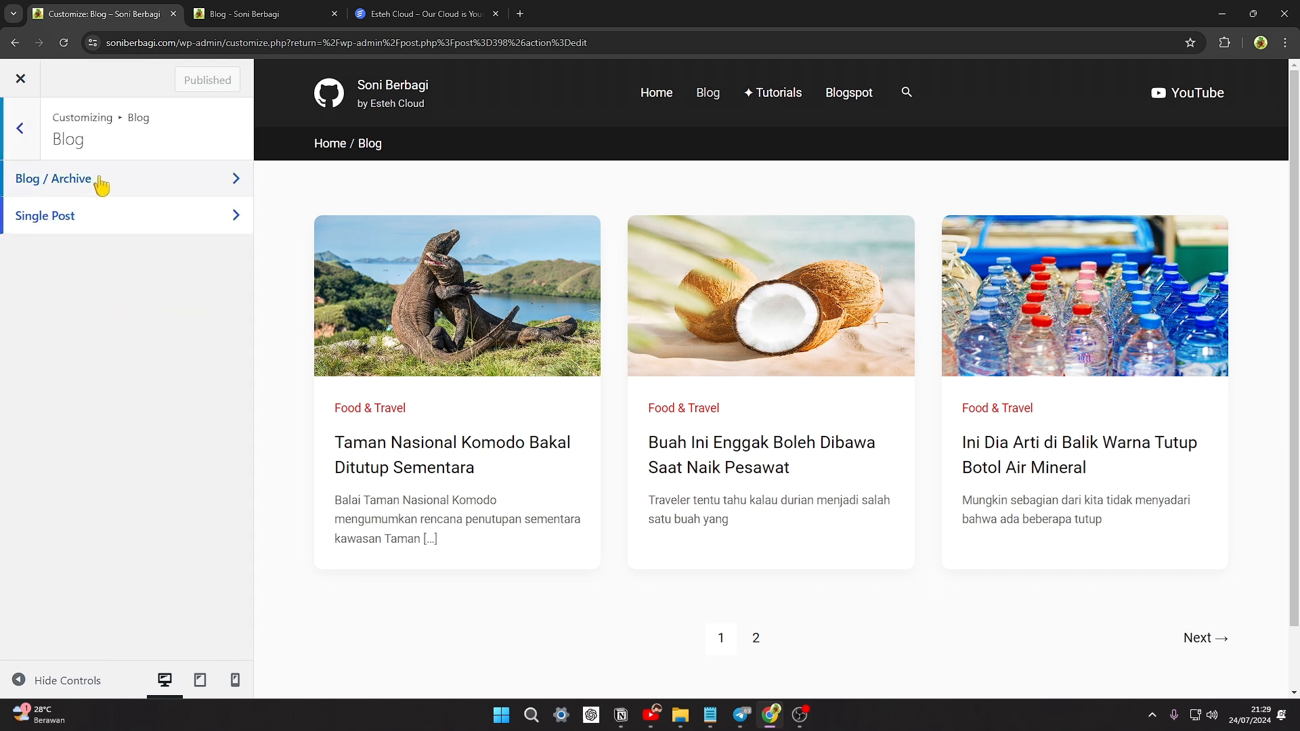
View the WordPress plugin and theme catalogue on the Esteh Cloud site and return to the Customizer
click(406, 13)
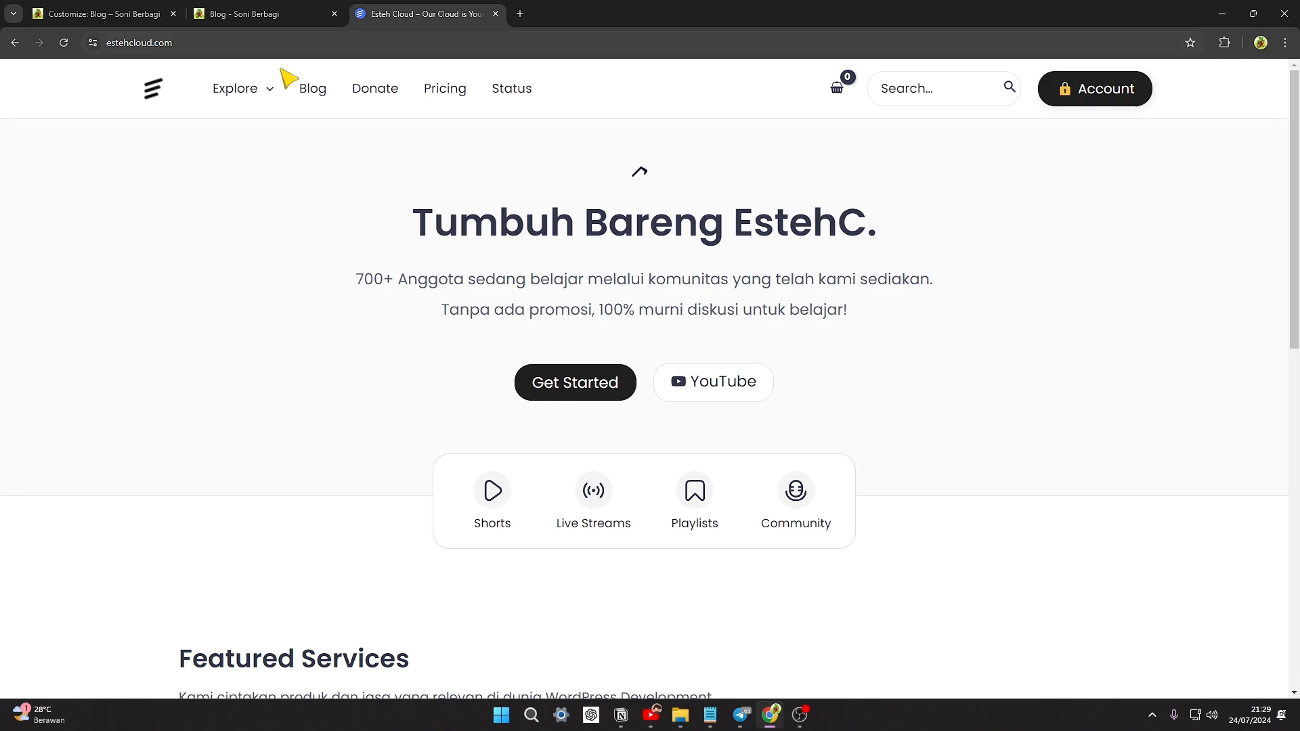
mouse_move(279, 93)
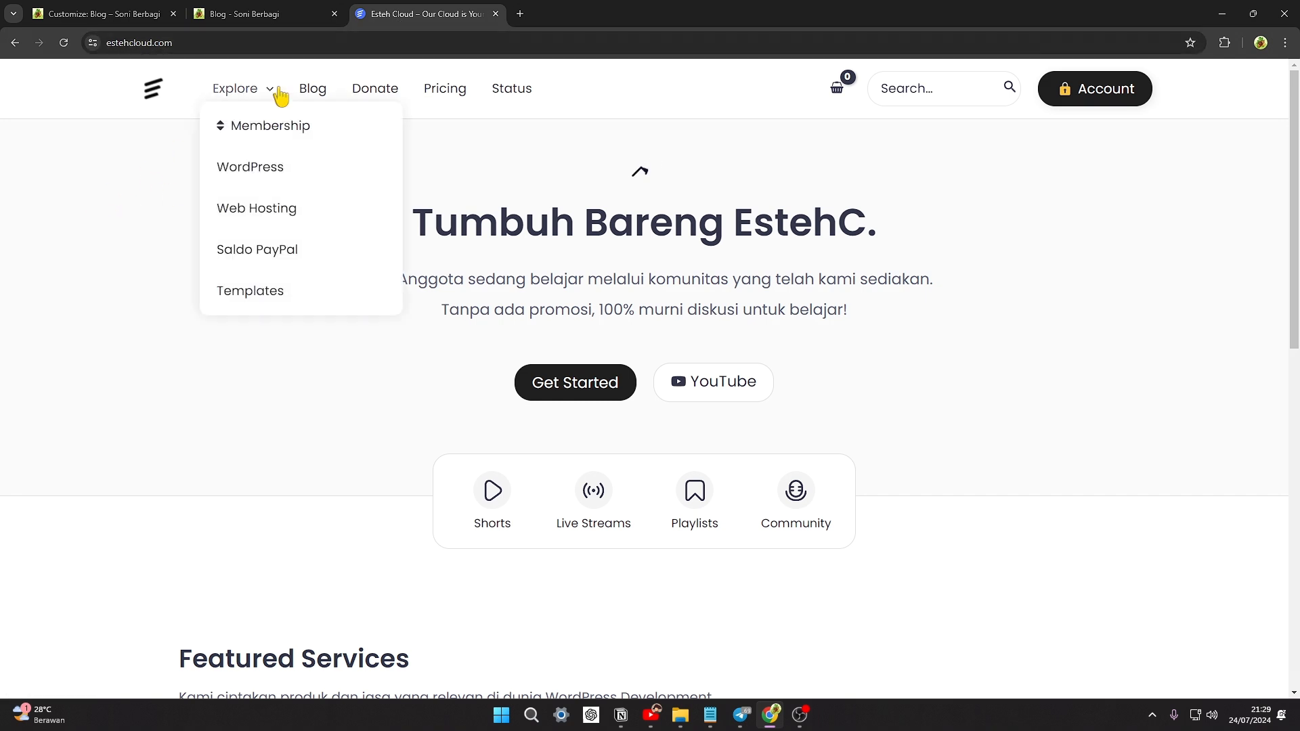
click(266, 170)
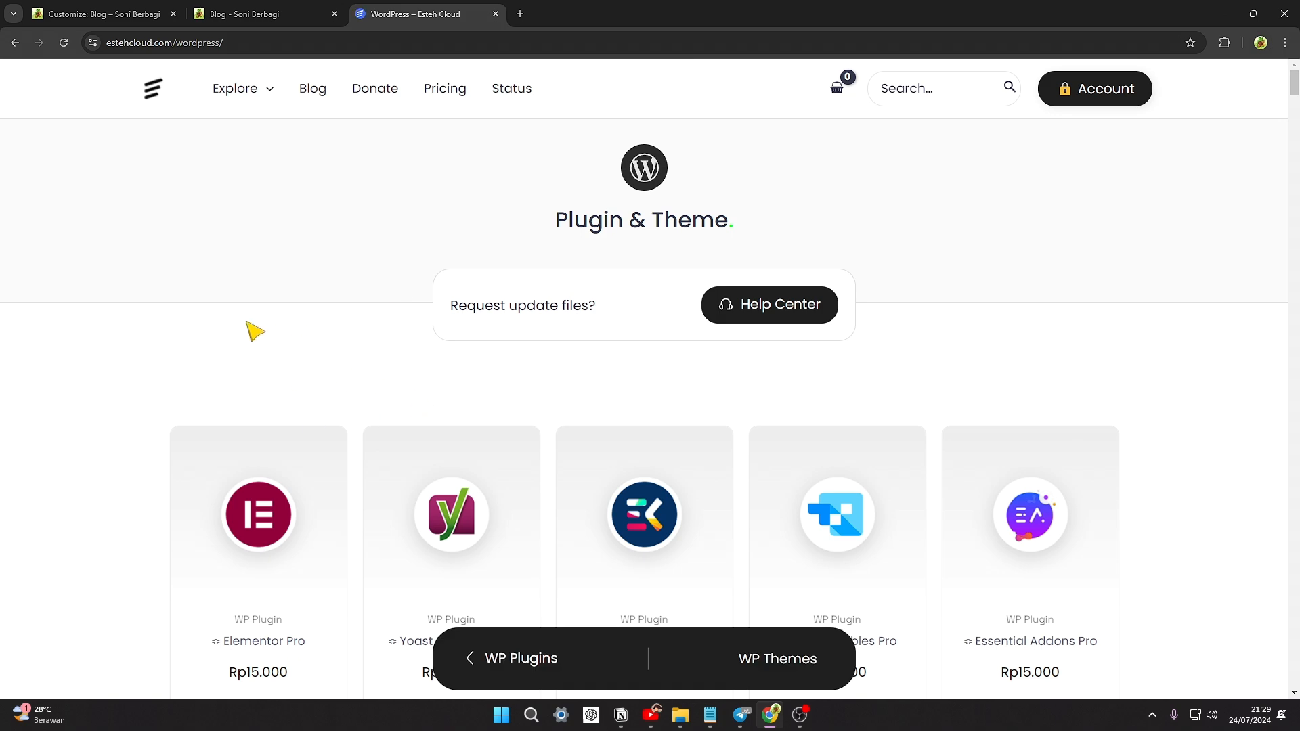
click(95, 14)
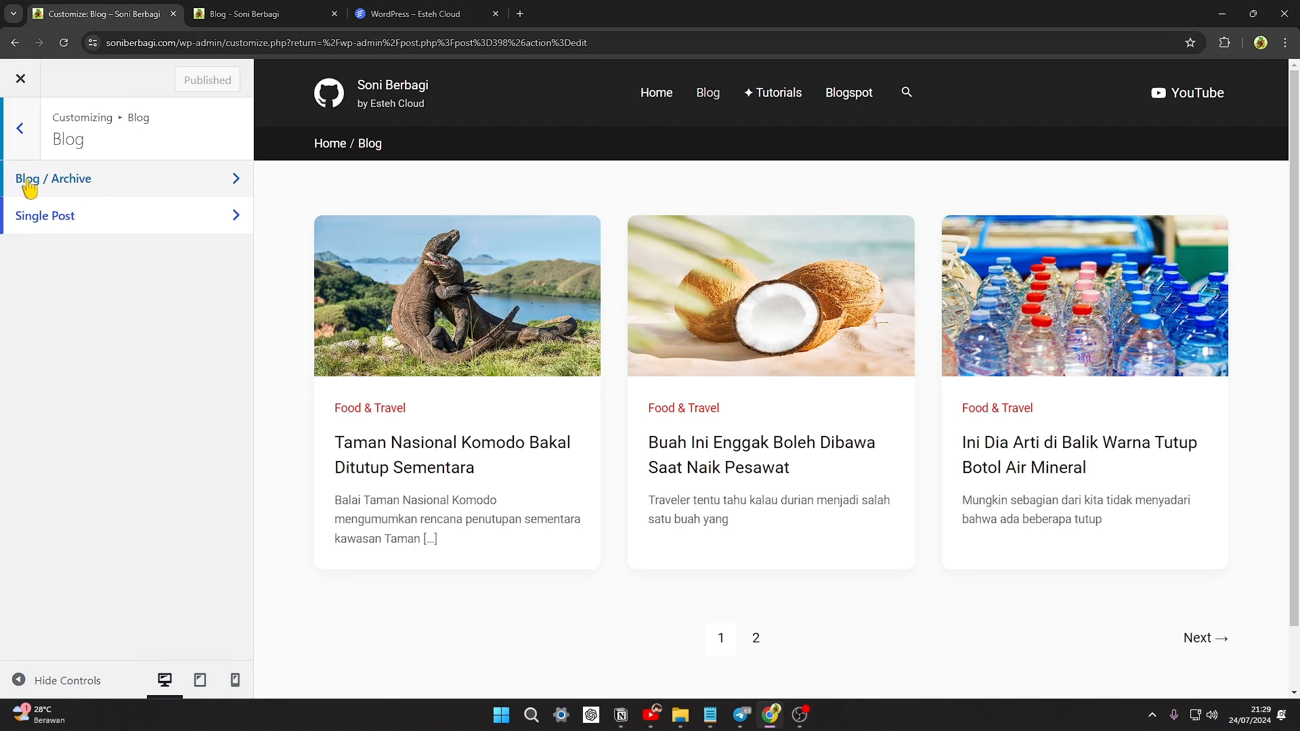
Open the Blog / Archive settings and examine the container and sidebar options down to the Blog Layout section
click(114, 180)
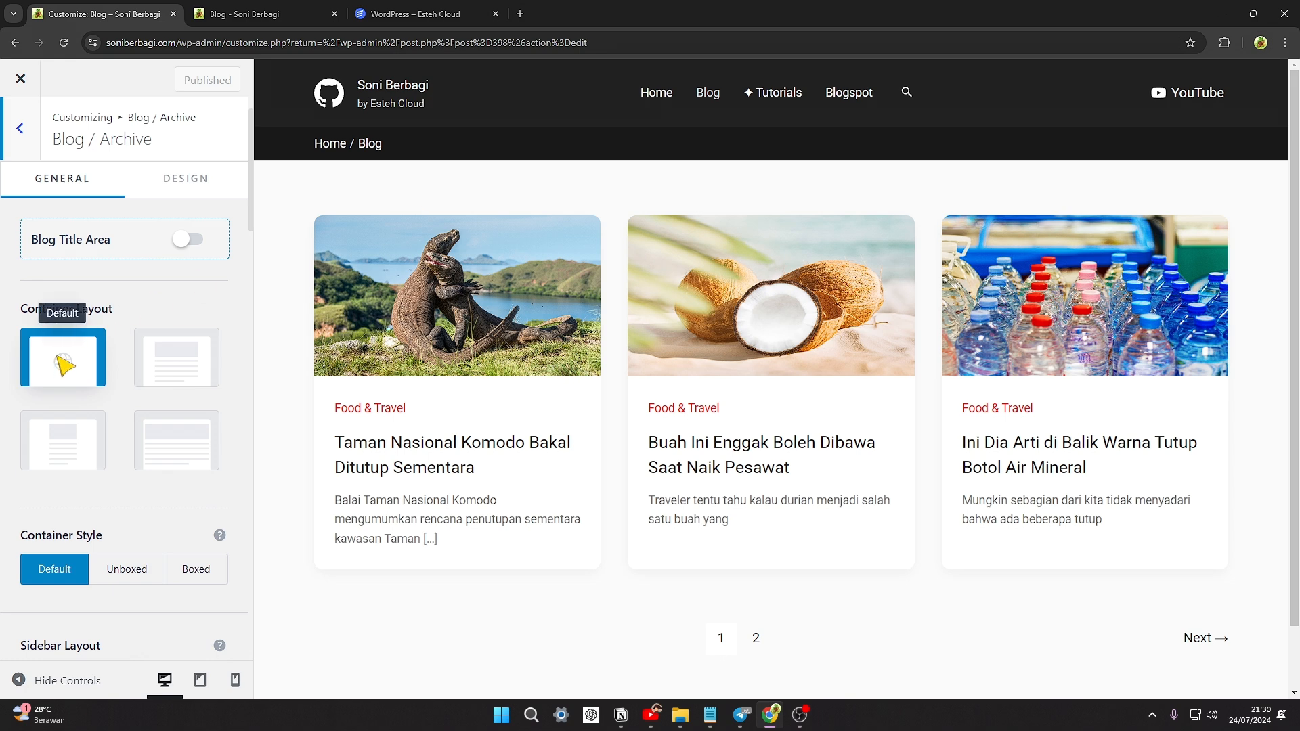
scroll(64, 365, down, 3)
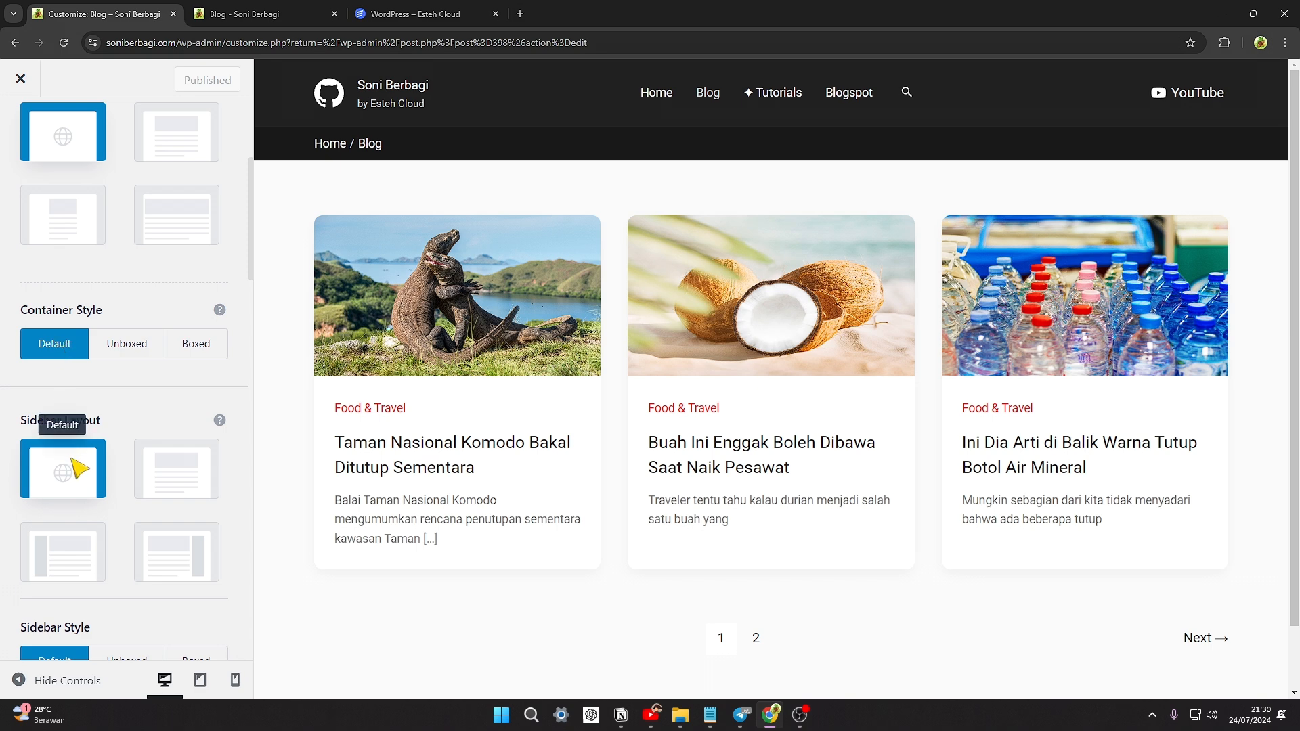
scroll(75, 466, down, 3)
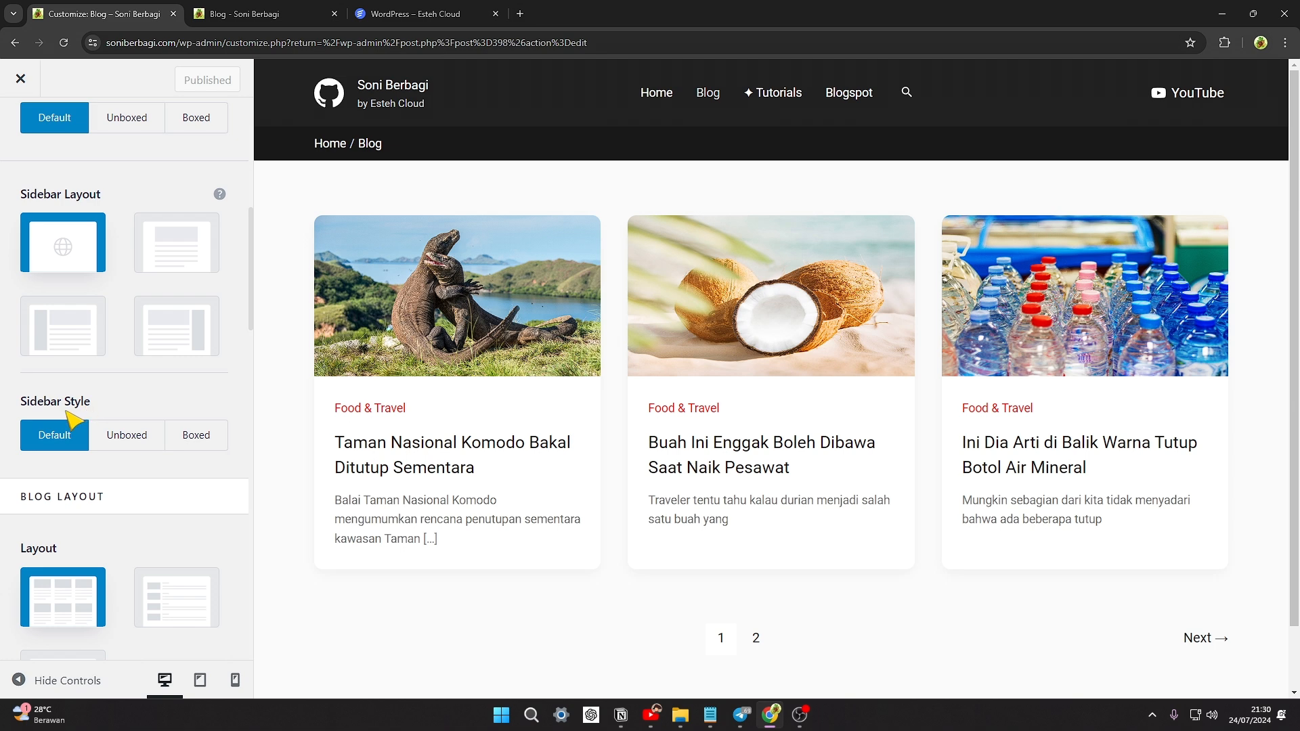
scroll(72, 423, down, 3)
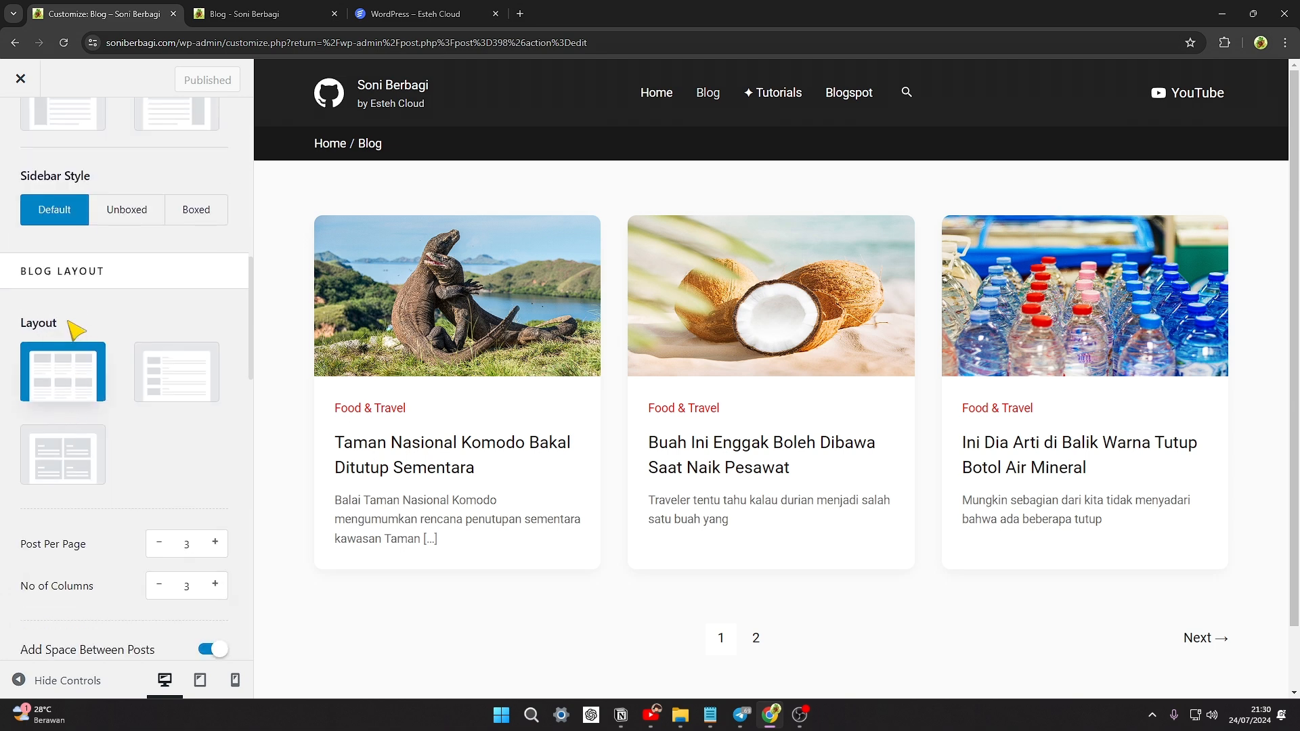
Try the List and Cover blog layouts in the preview and restore the Grid layout
click(176, 369)
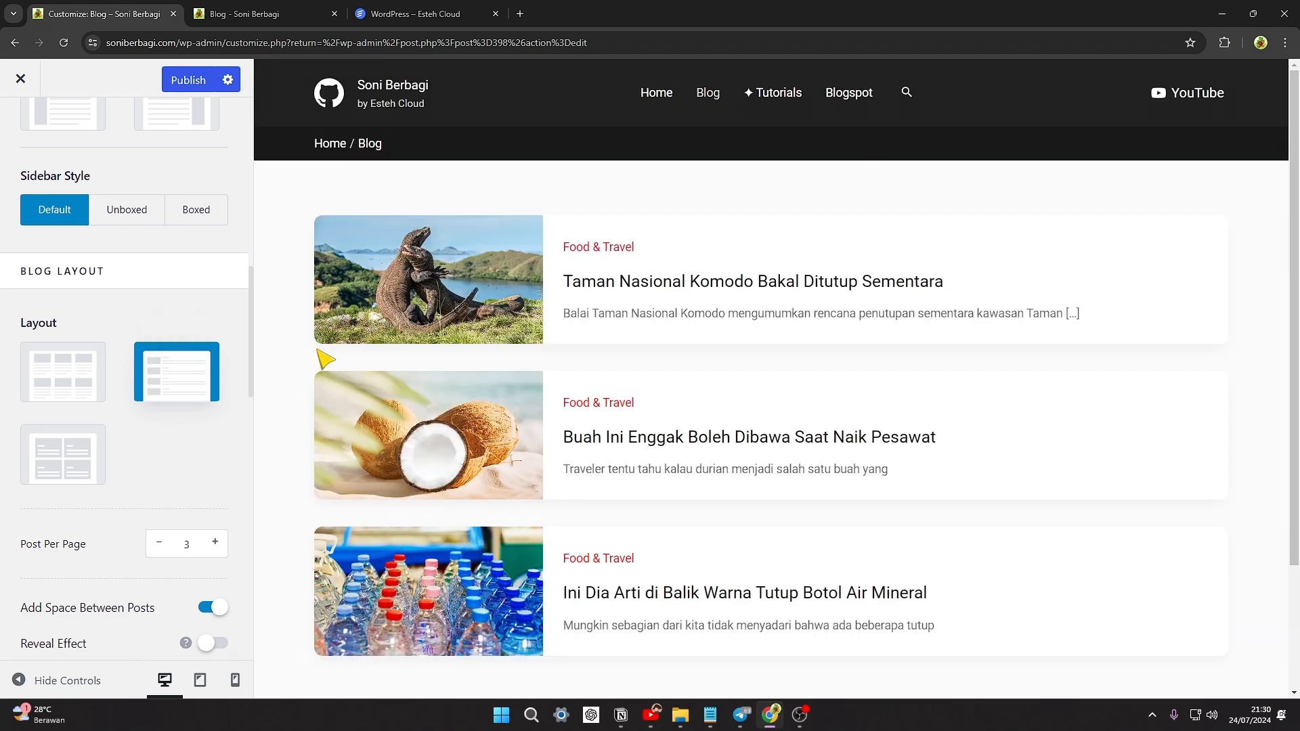
scroll(176, 379, up, 3)
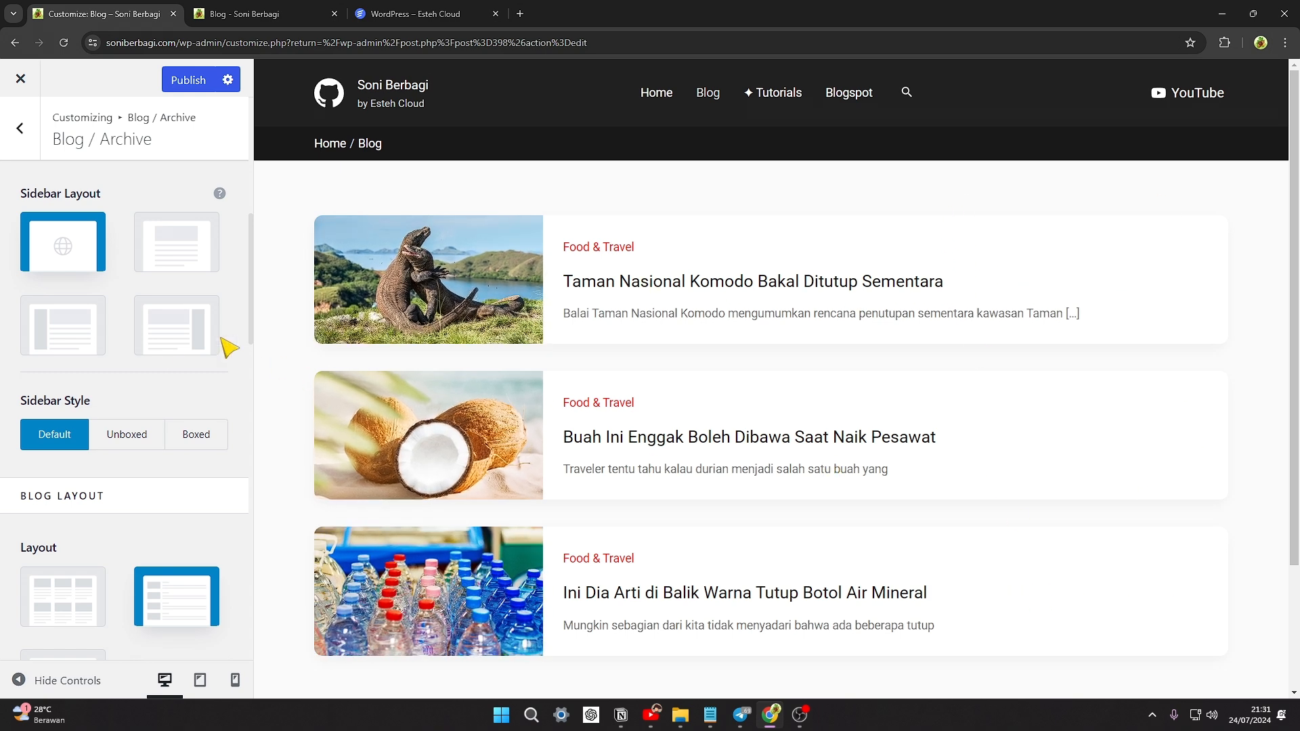
scroll(74, 436, down, 3)
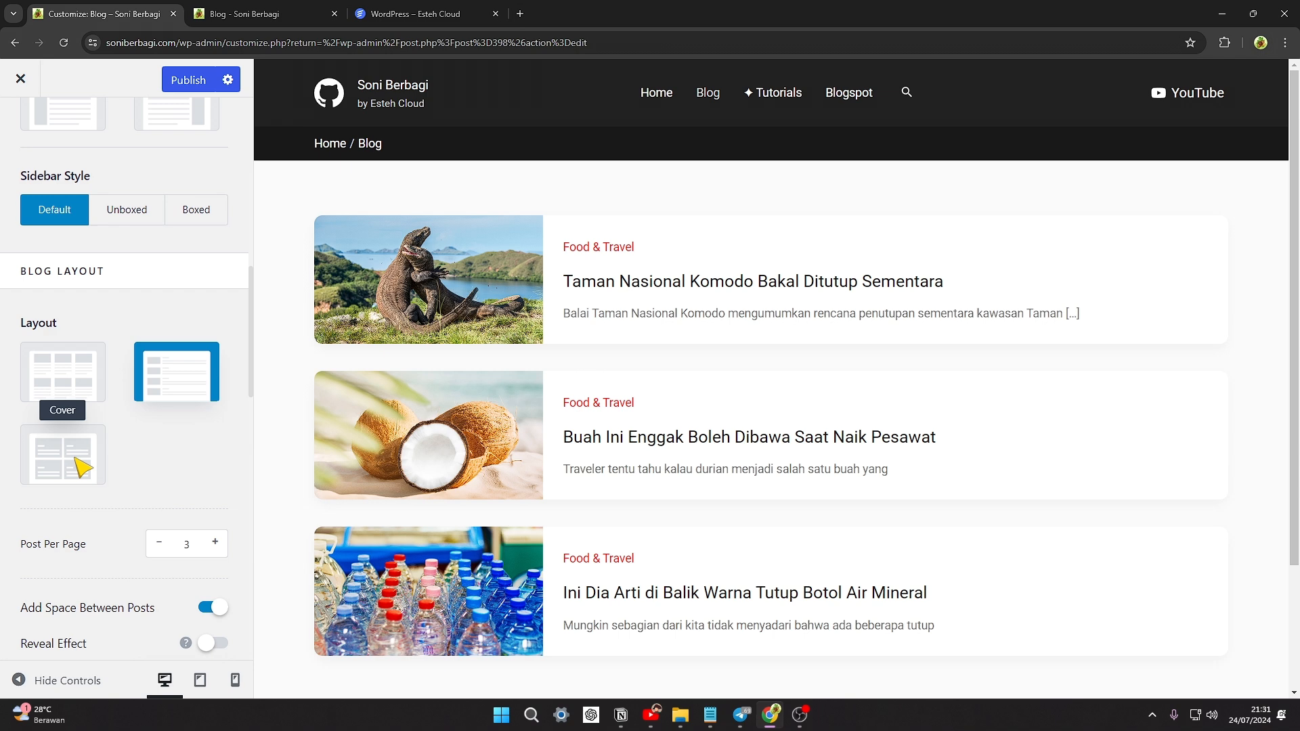
click(75, 459)
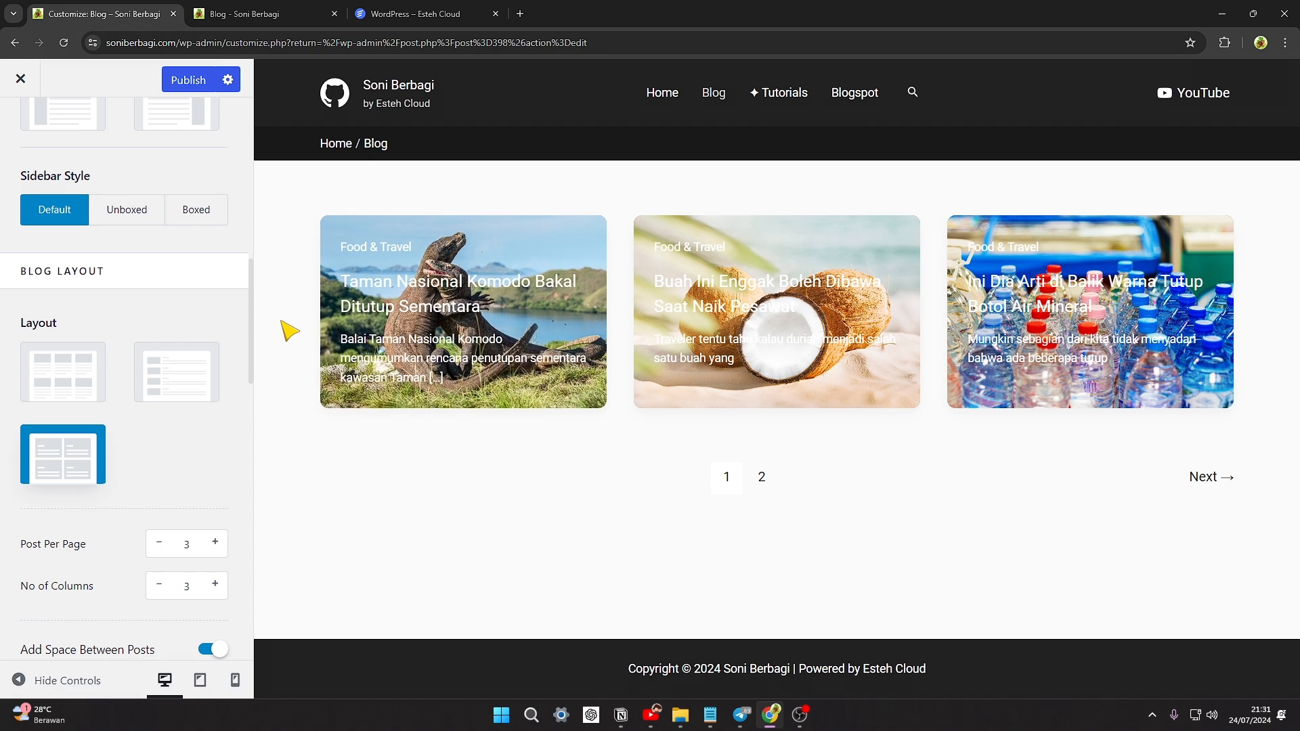
click(65, 374)
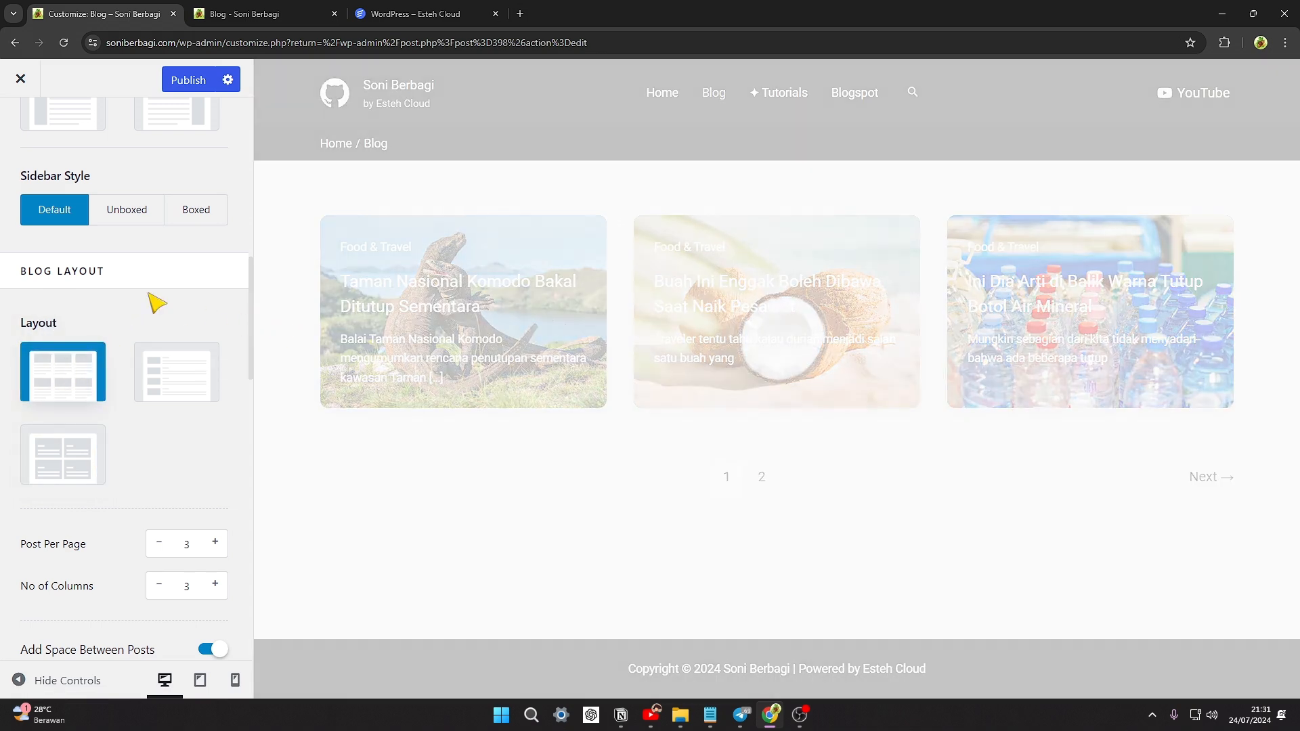
Try the blog grid with 4 columns and 4 posts per page, and restore both values to 3
scroll(138, 329, down, 3)
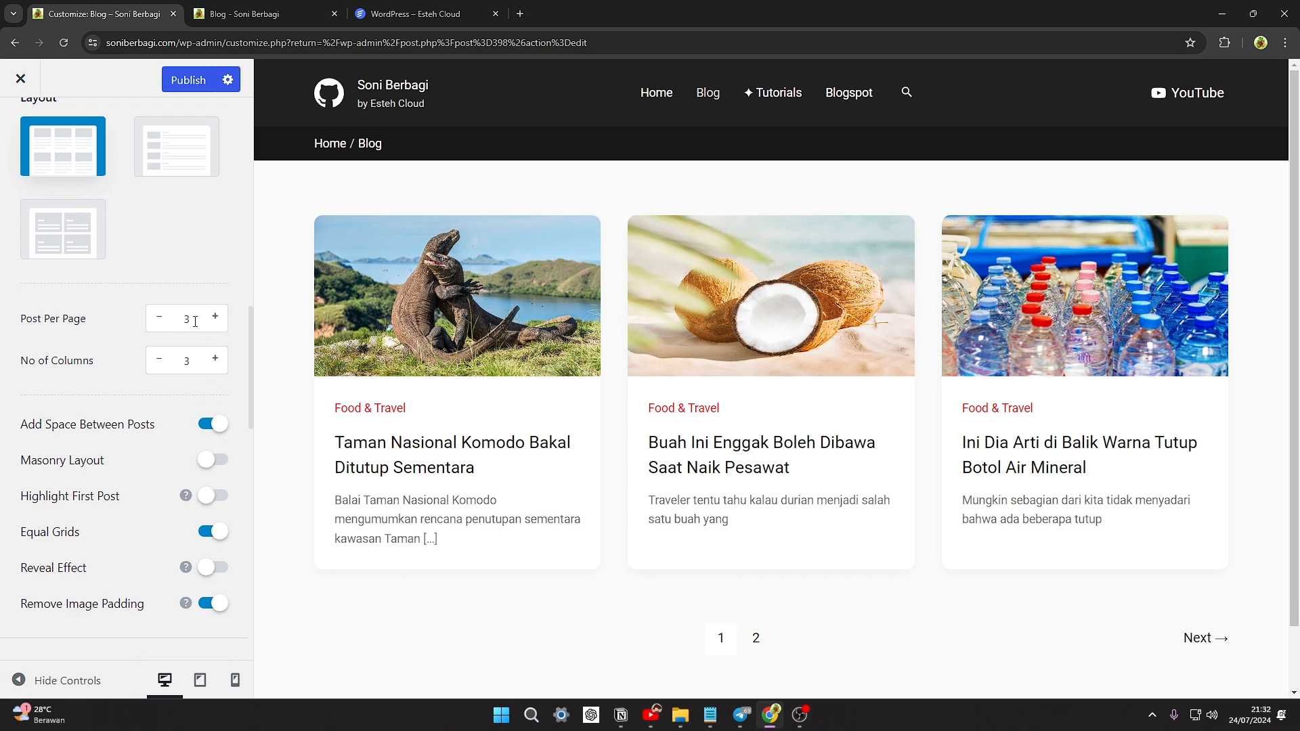
scroll(738, 406, down, 1)
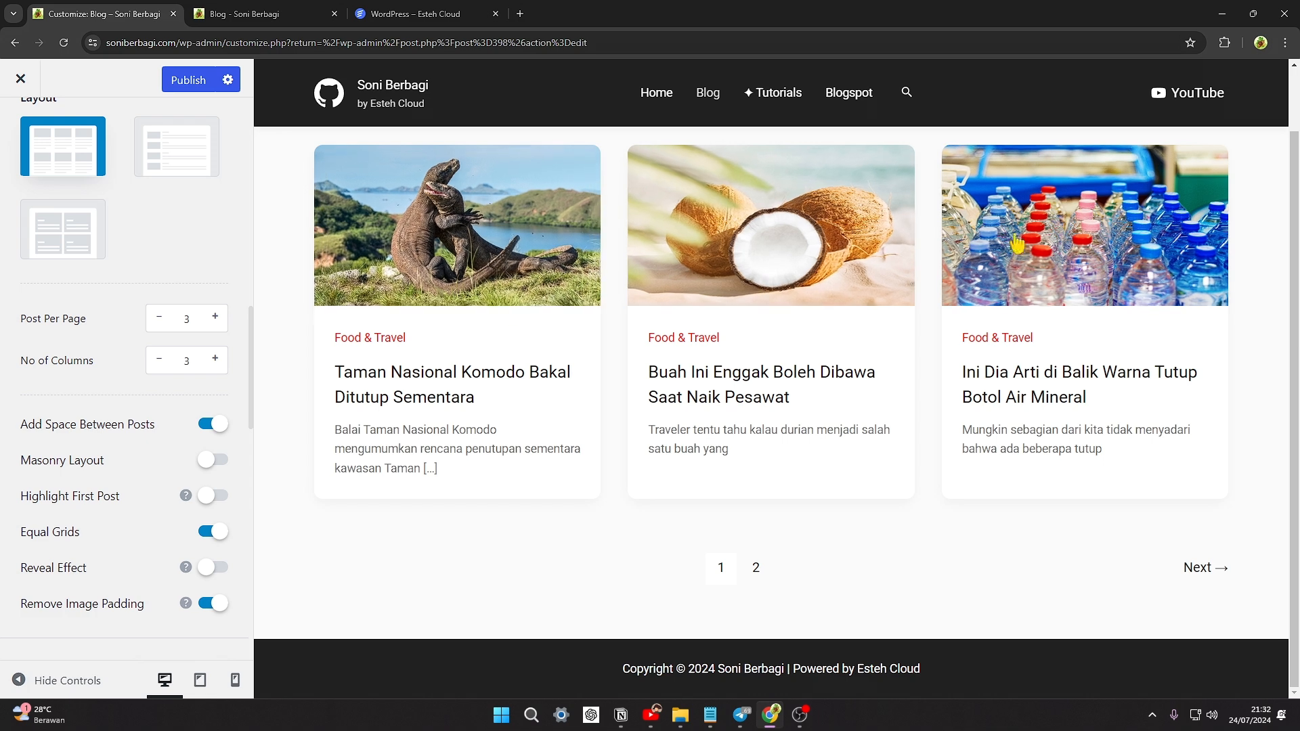
click(214, 359)
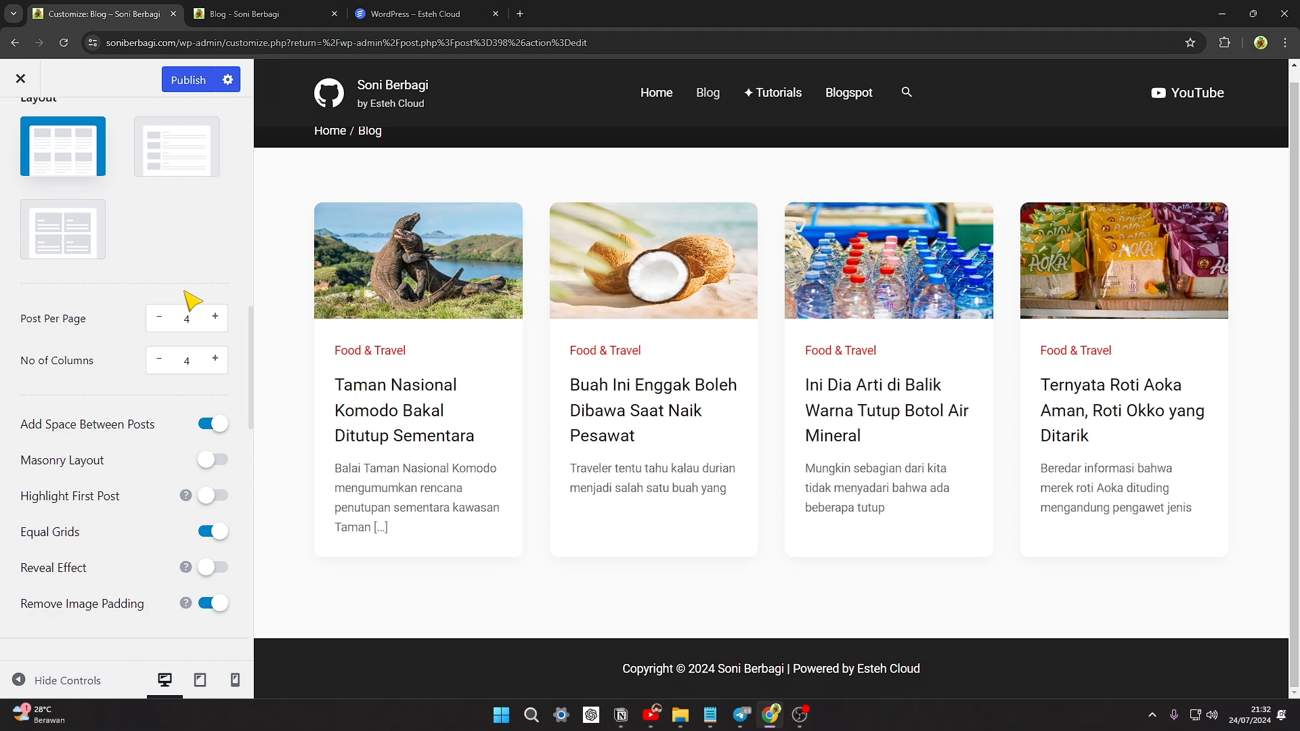
click(160, 318)
click(158, 358)
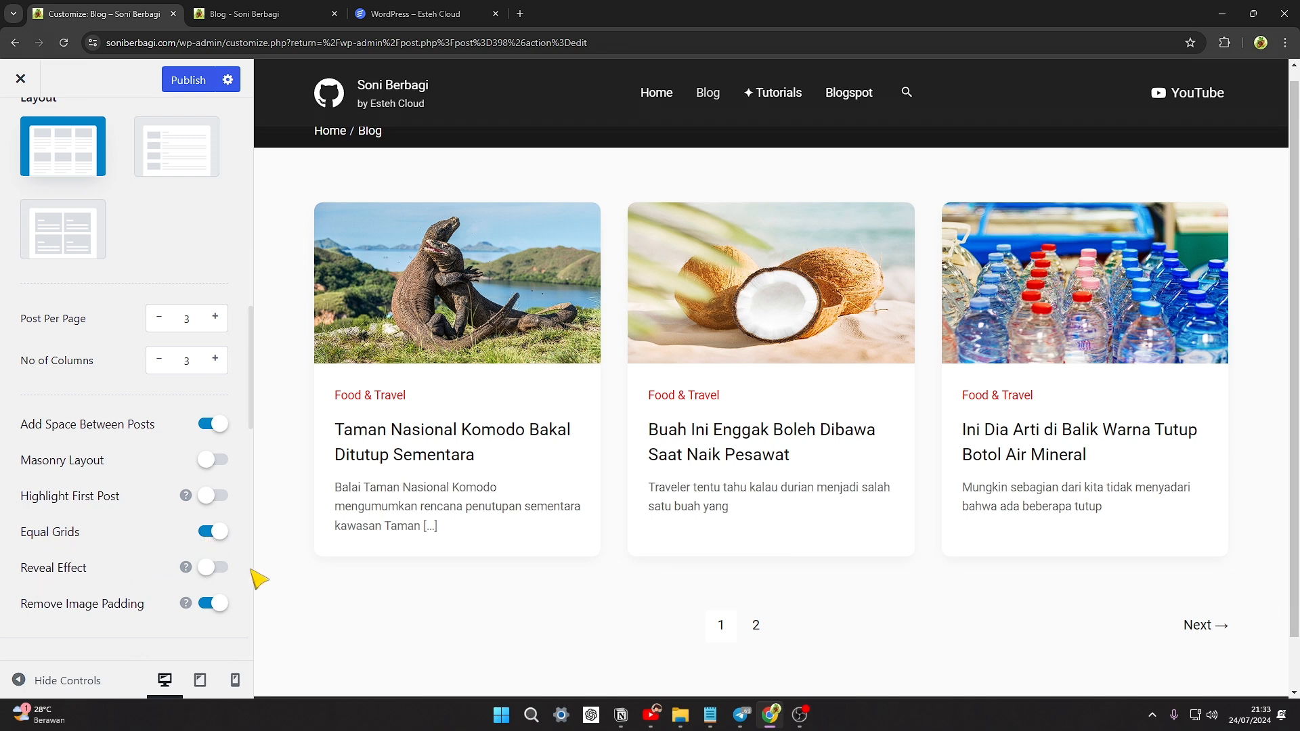
Turn off Remove Image Padding to preview the padded post images, and turn it back on
scroll(53, 602, down, 3)
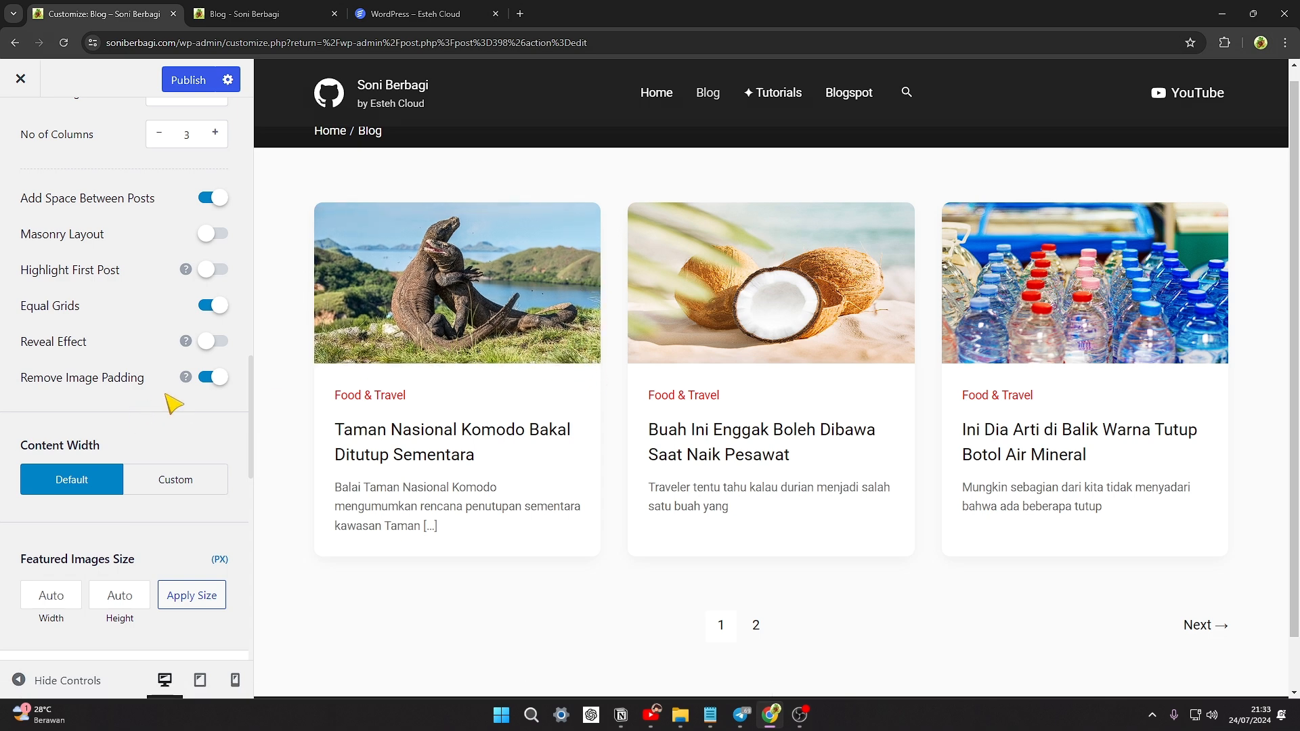
click(210, 379)
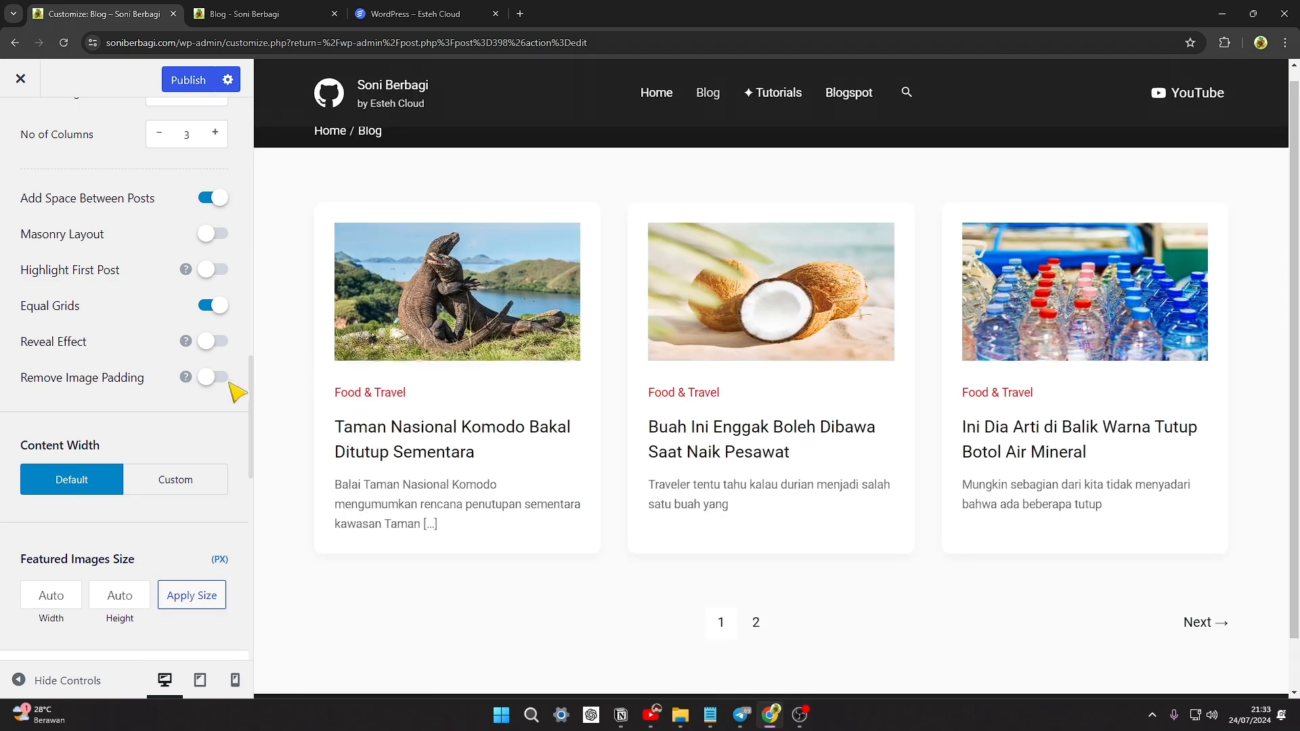
click(219, 380)
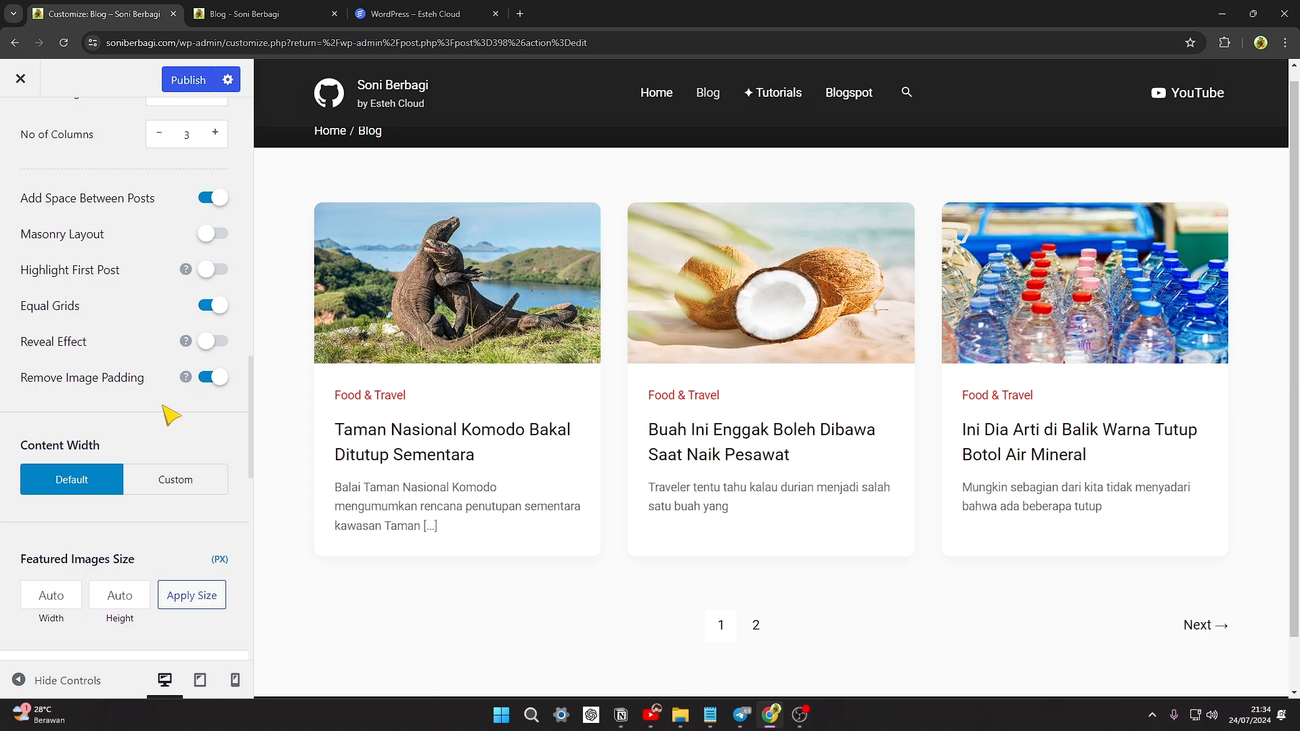
Review the featured image size, post elements and pagination settings, and try the Post Filter before switching it off again
scroll(78, 512, down, 3)
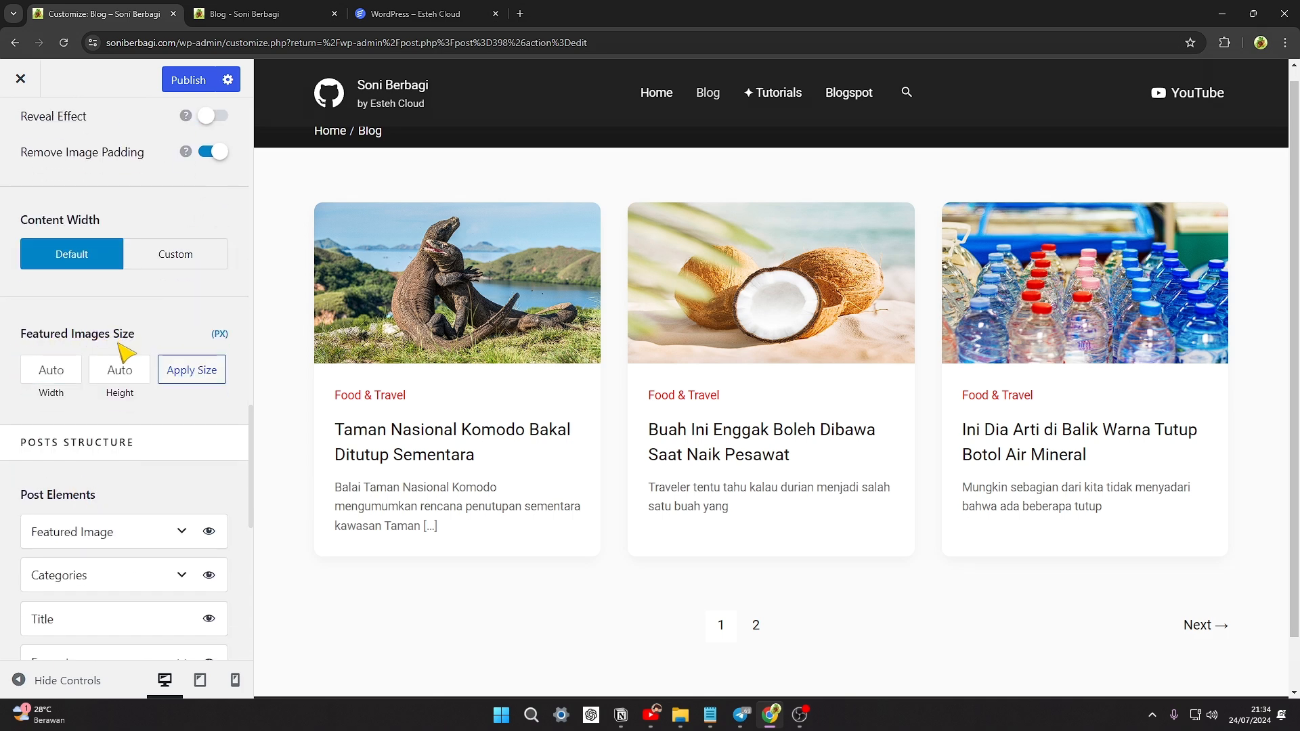
scroll(81, 413, down, 3)
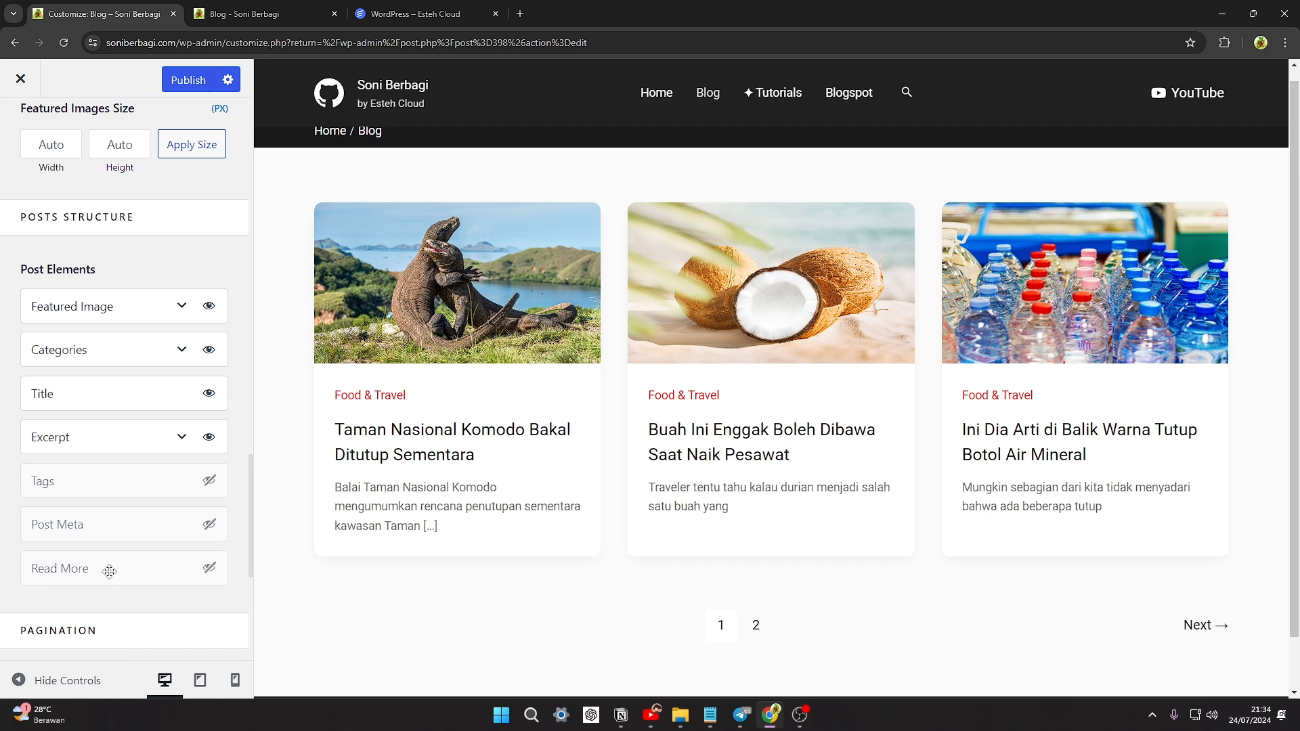
scroll(100, 570, down, 3)
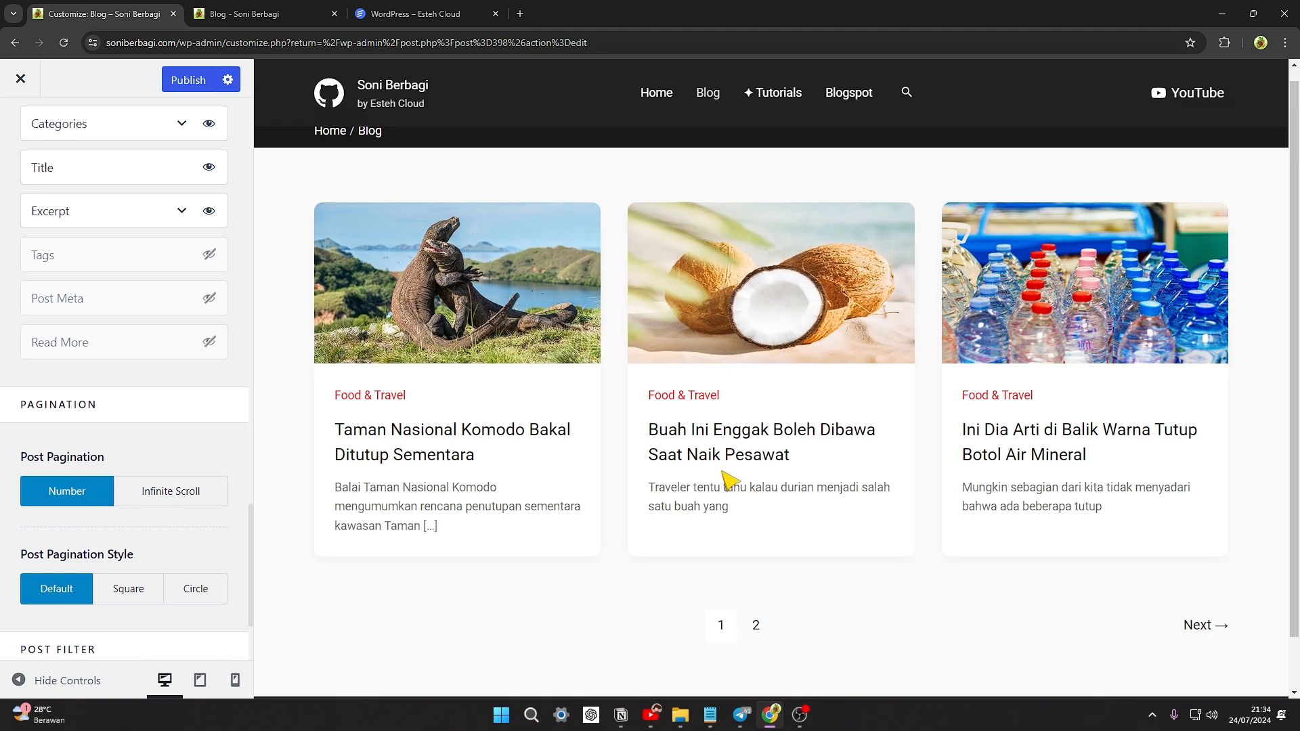
scroll(728, 484, down, 1)
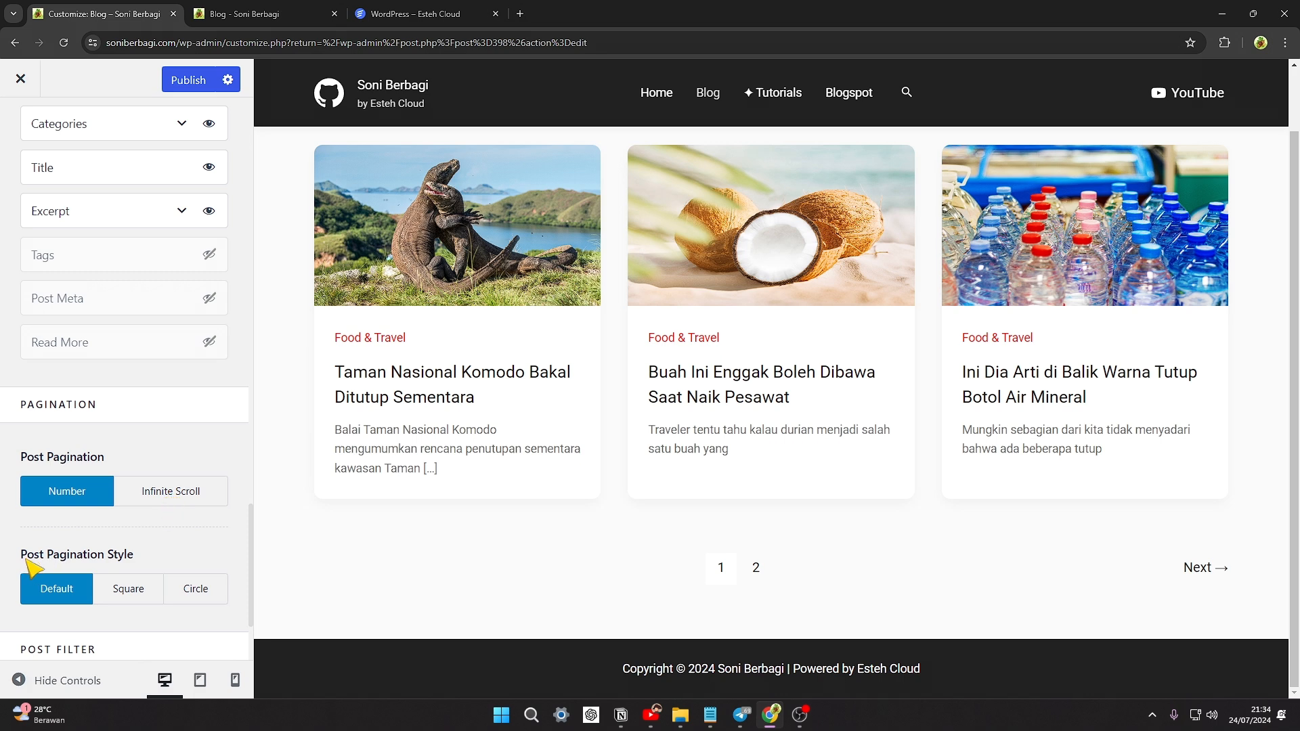
scroll(112, 576, down, 2)
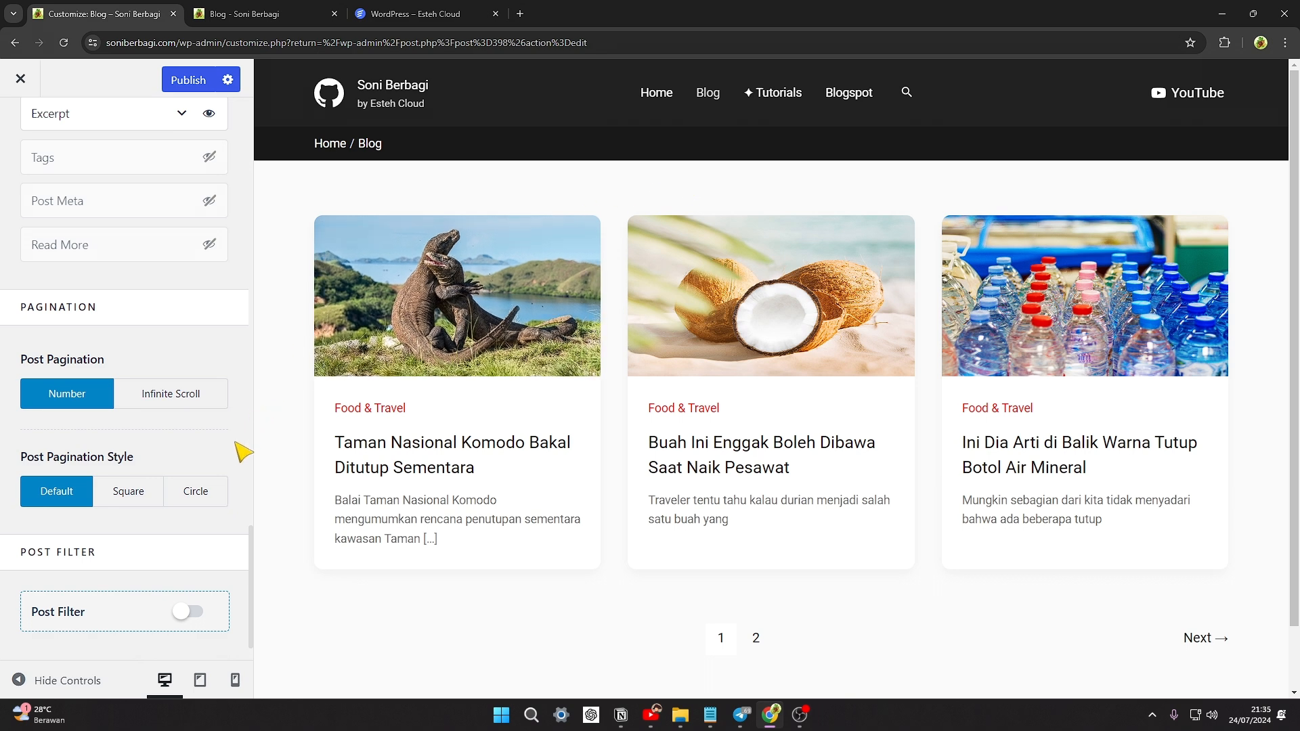
click(193, 613)
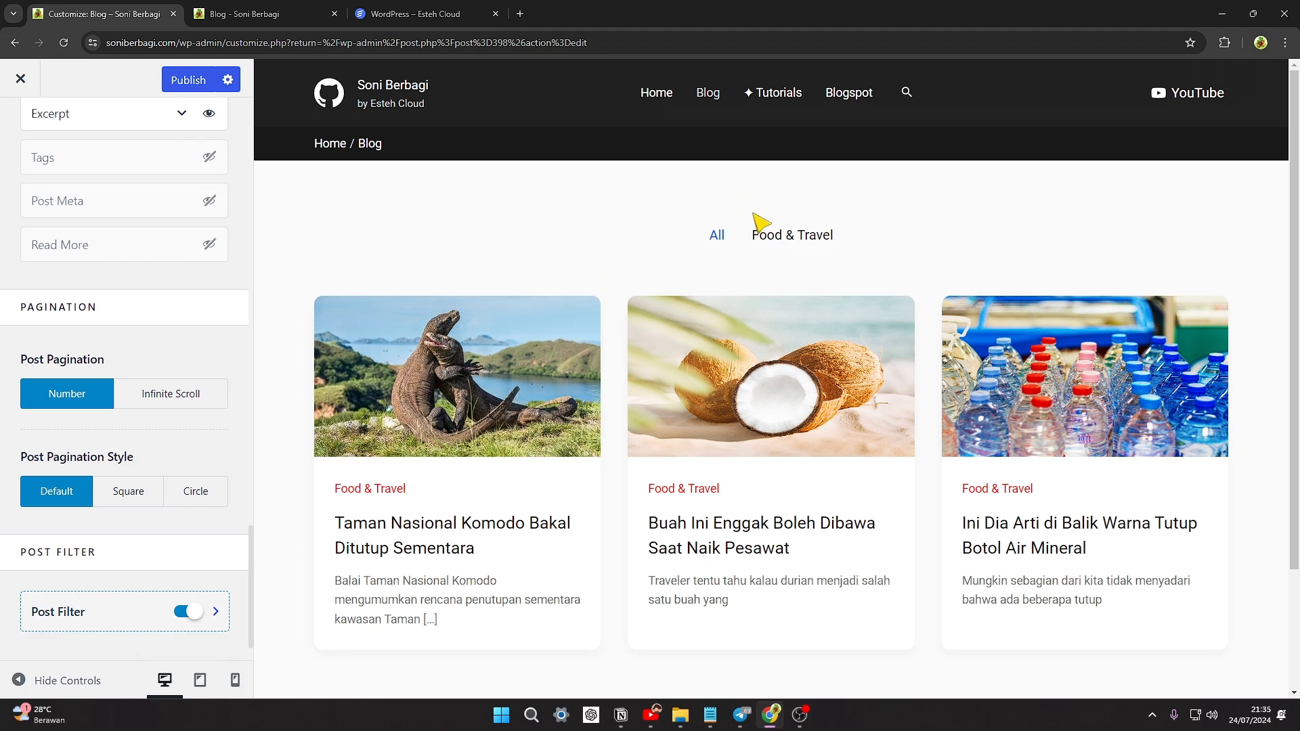
click(183, 613)
View the Blog / Archive design settings and the theme's Global typography presets and color options
scroll(178, 462, up, 10)
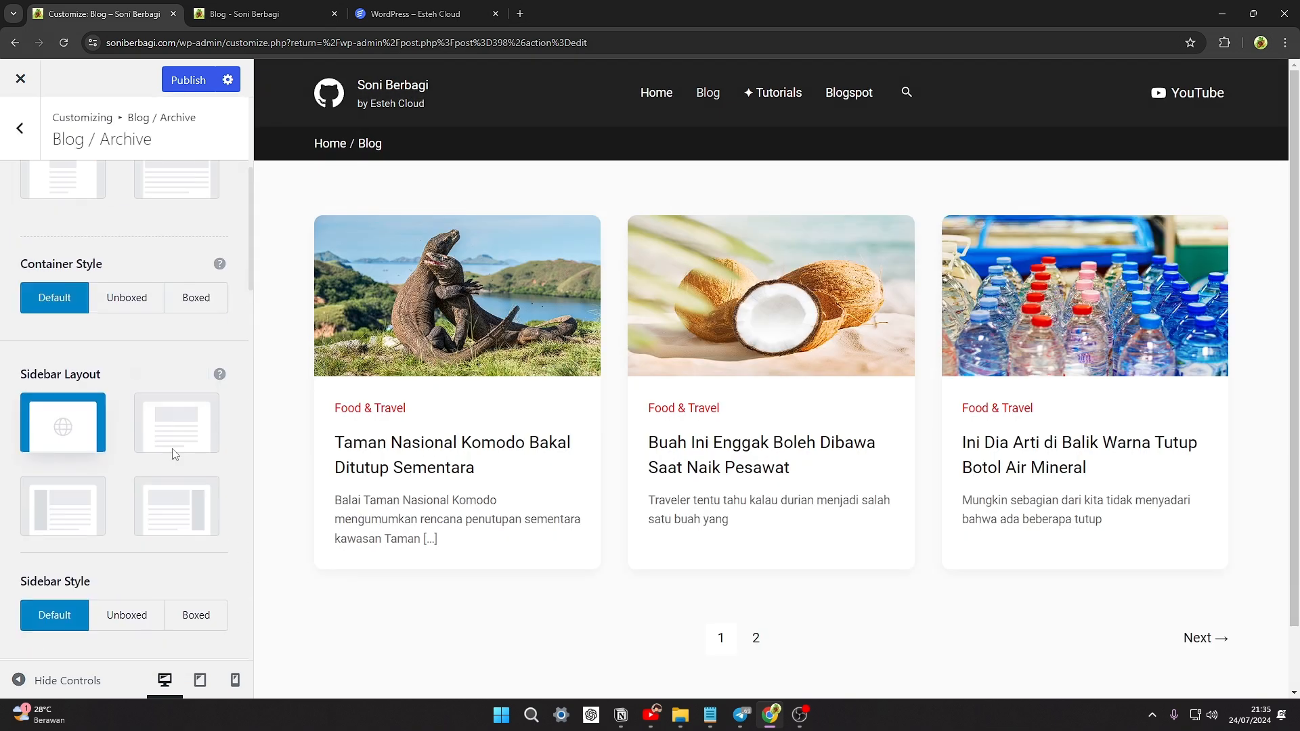
click(180, 181)
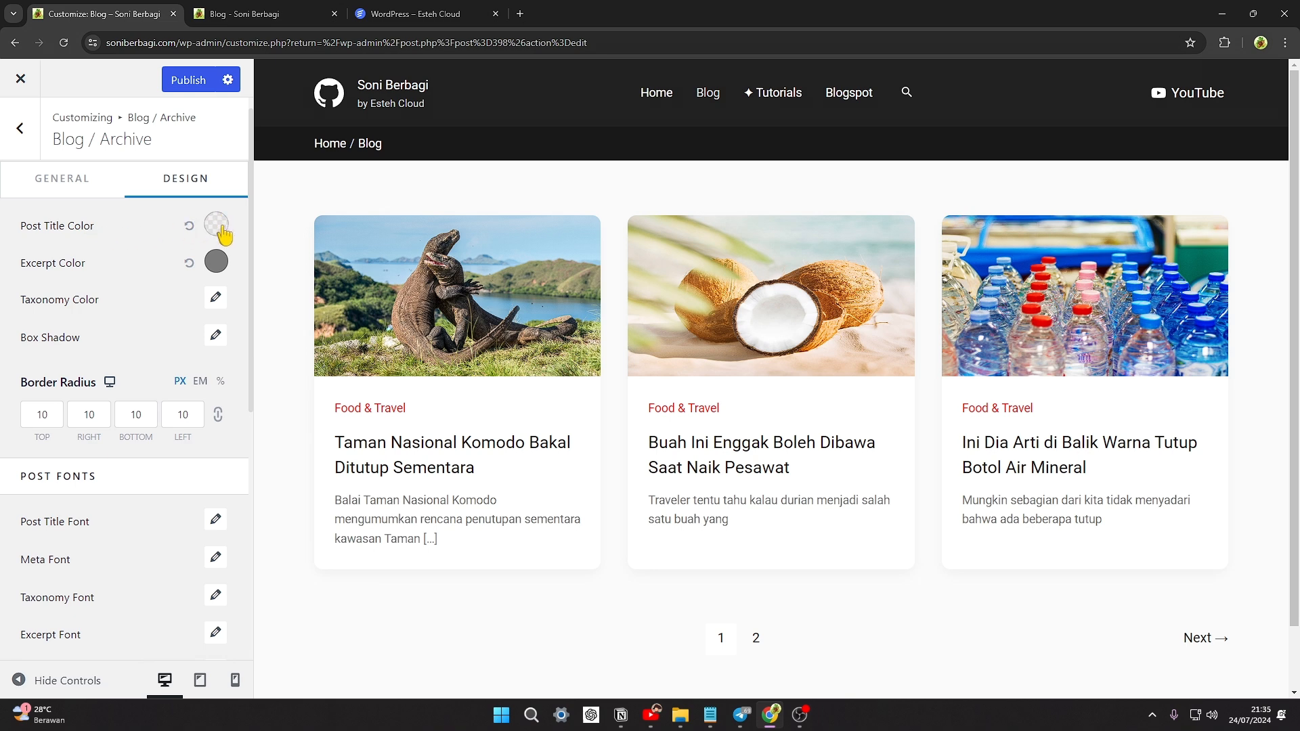
click(26, 132)
click(27, 130)
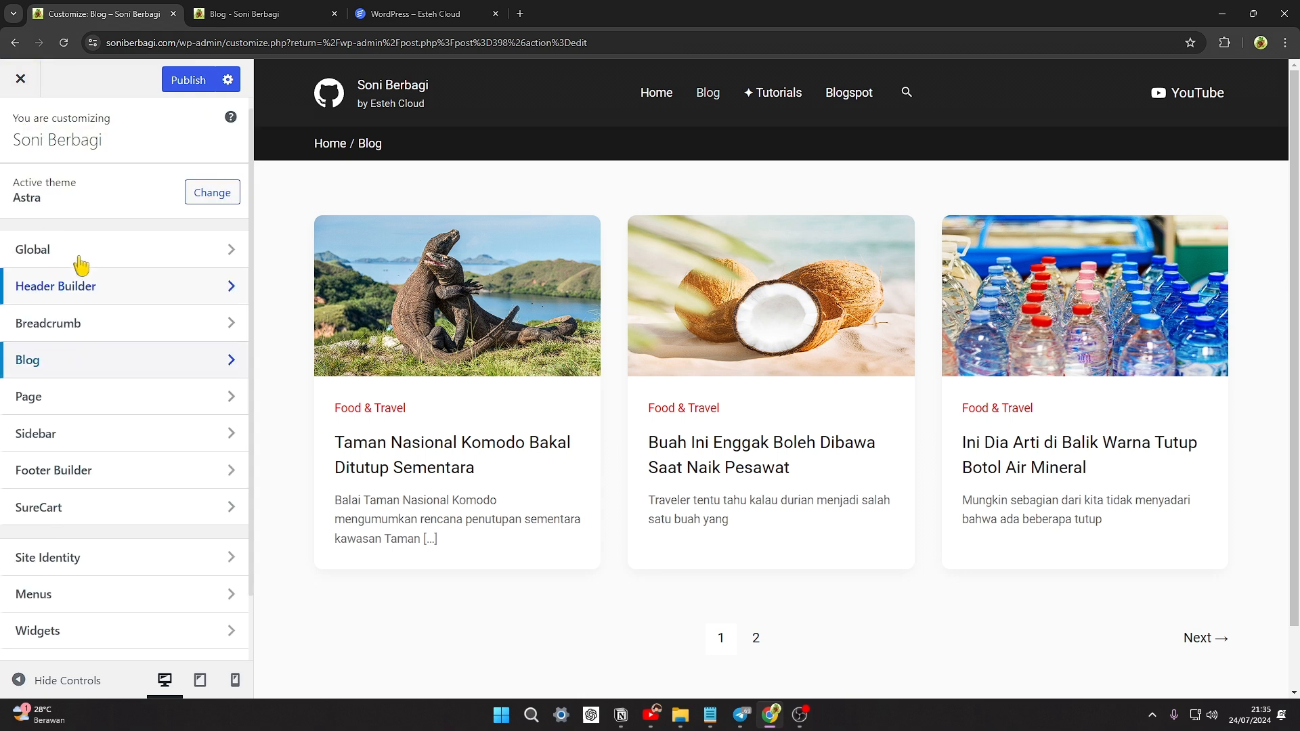
click(81, 252)
click(85, 189)
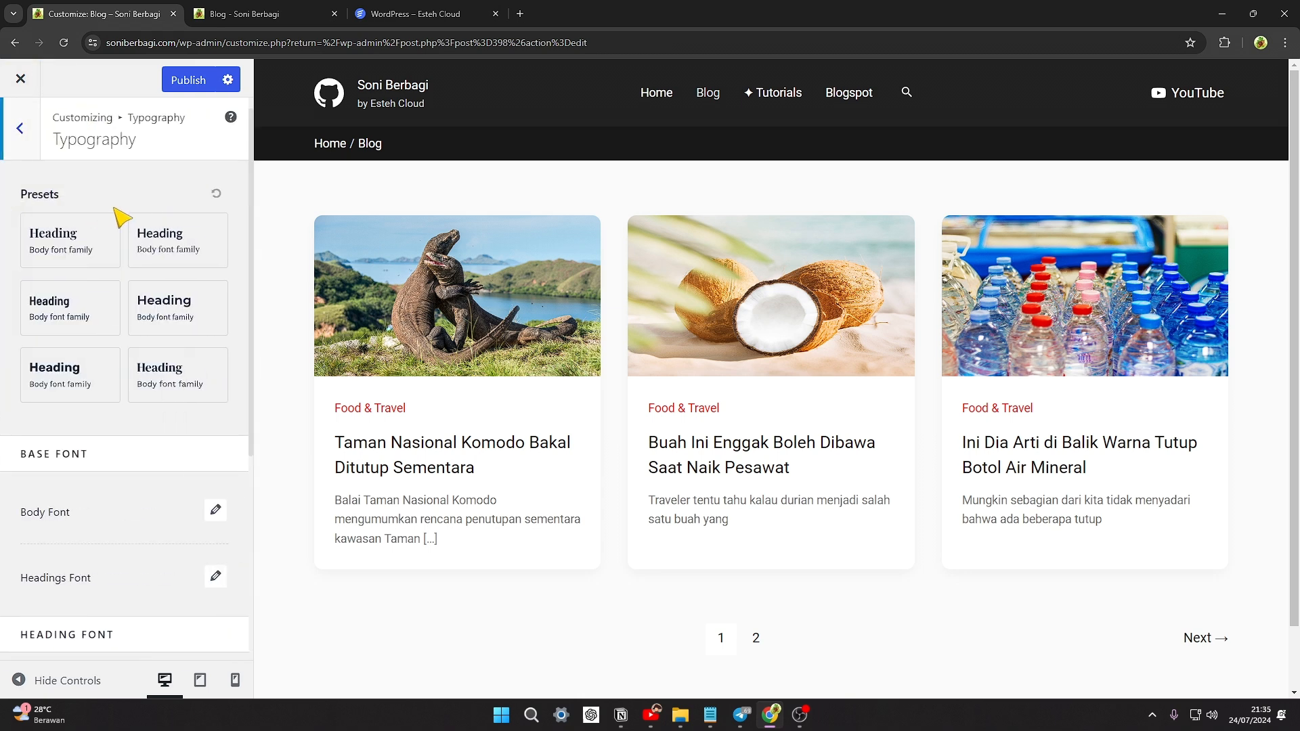
click(21, 125)
click(47, 214)
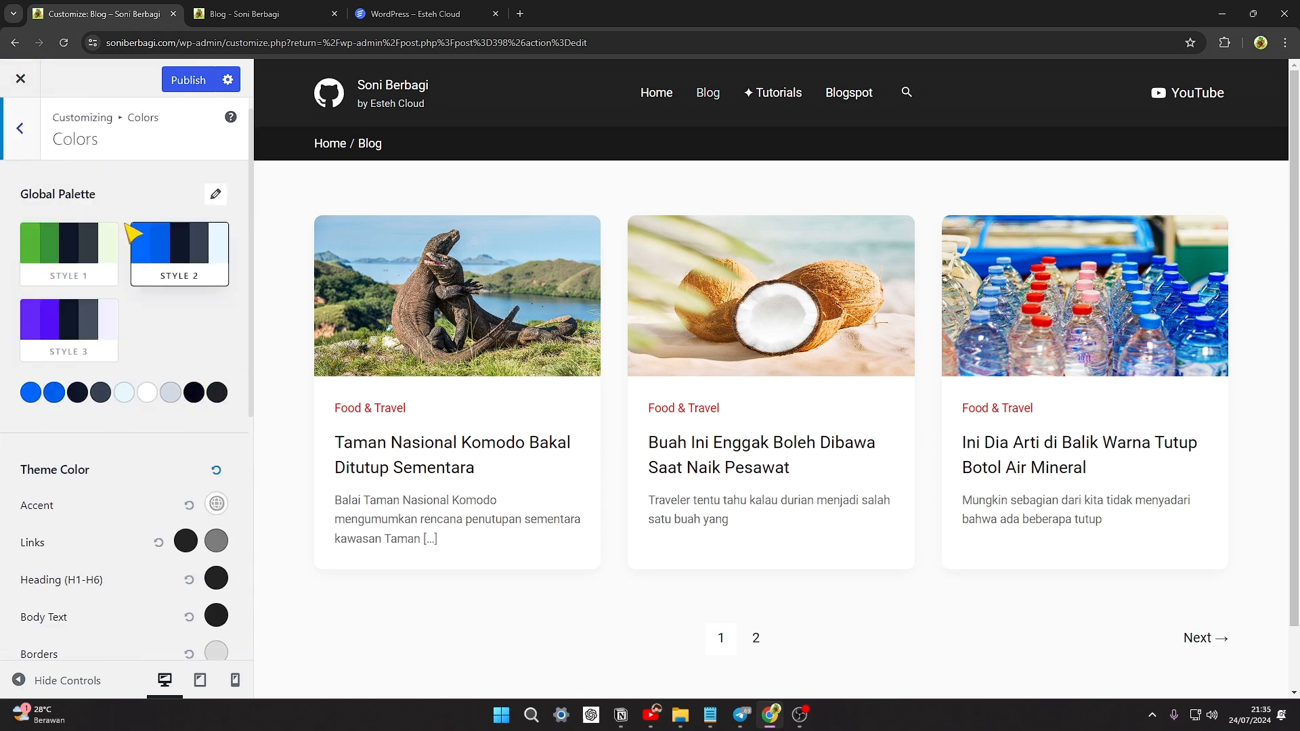
scroll(165, 357, down, 3)
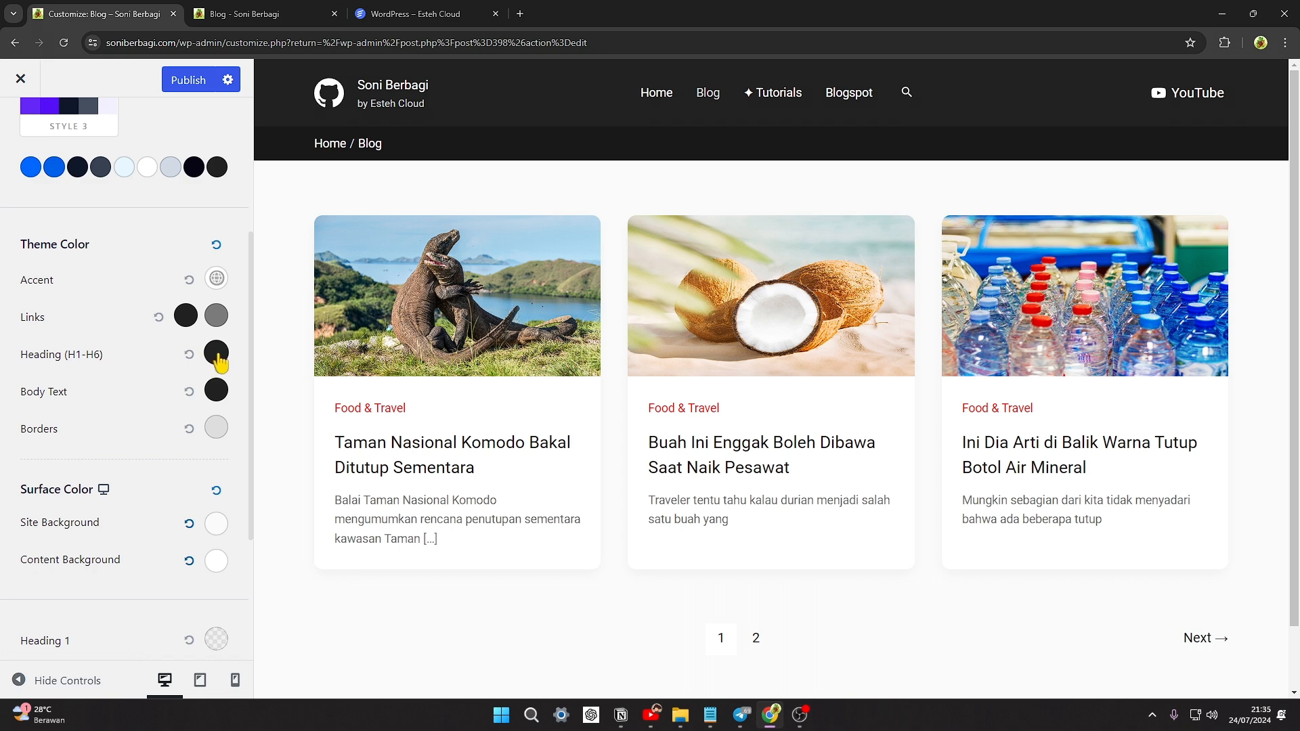
scroll(101, 331, up, 5)
click(22, 125)
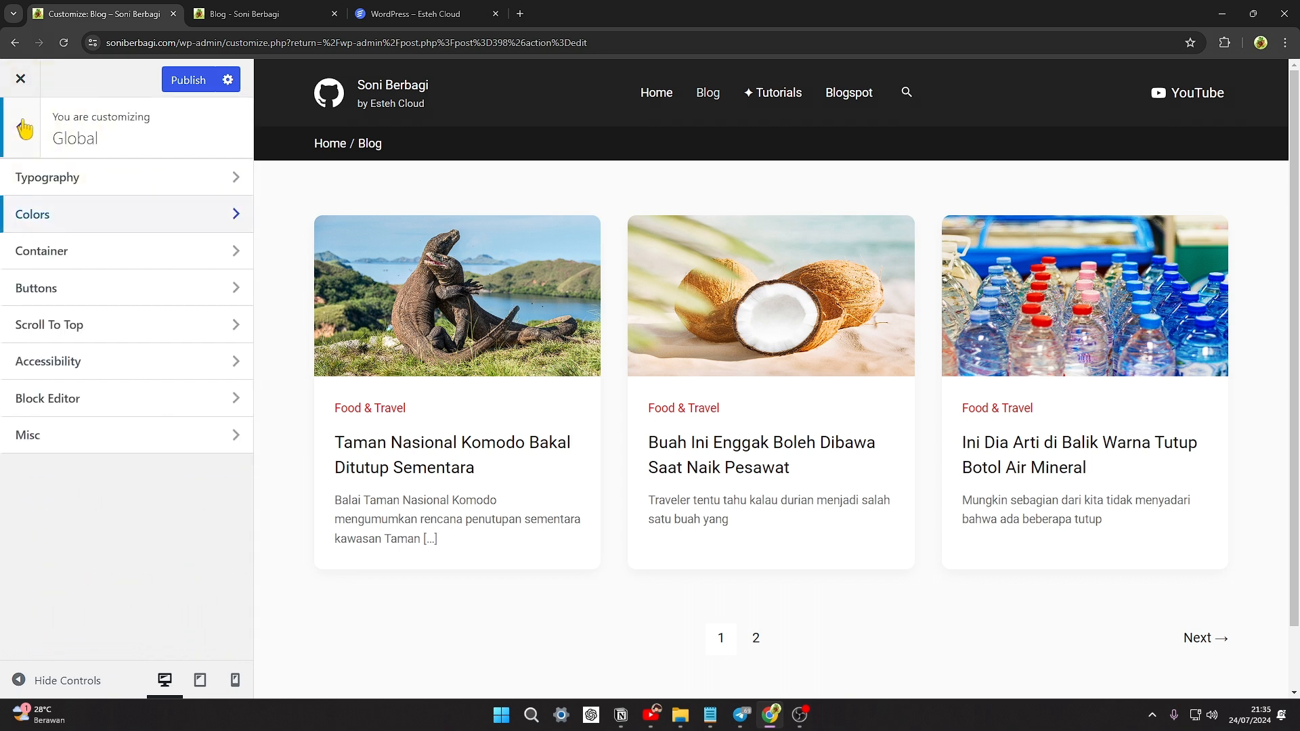
click(22, 126)
Reopen the Blog / Archive design settings and inspect the Excerpt Color and Taxonomy Color options without changing them
click(50, 361)
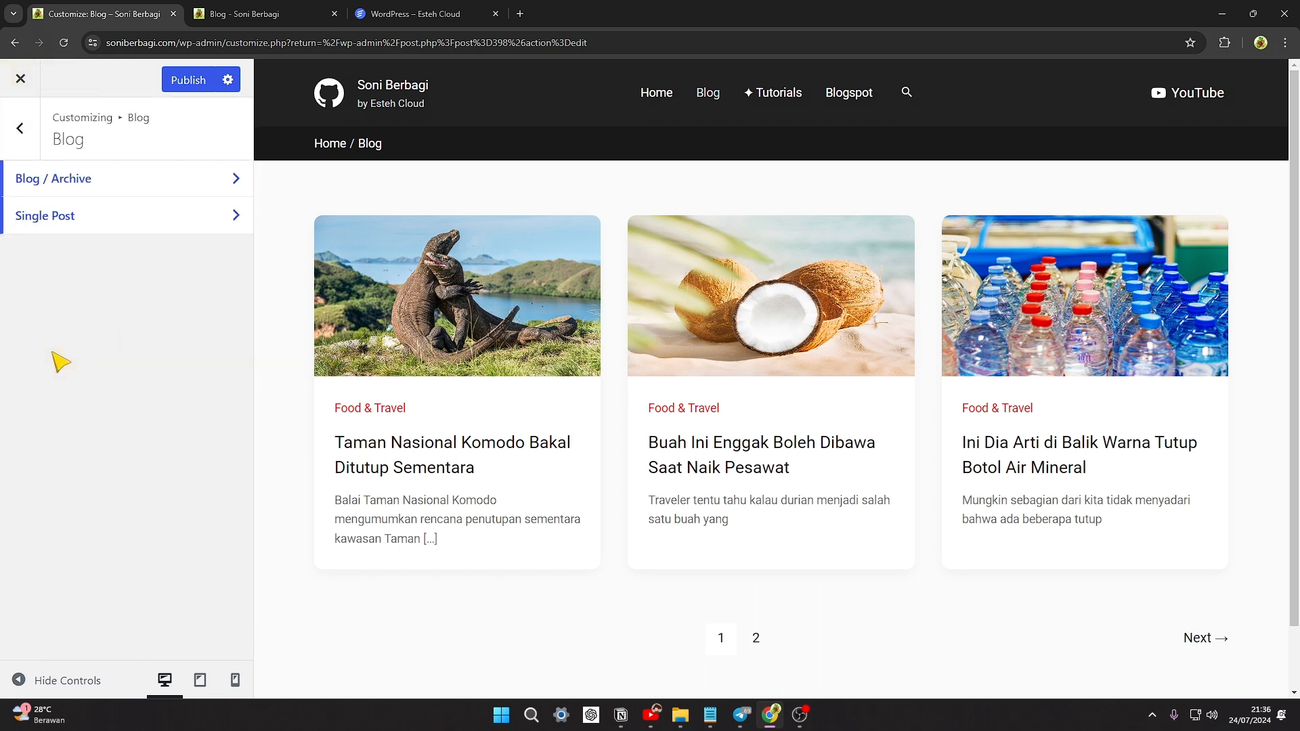
click(85, 189)
click(176, 181)
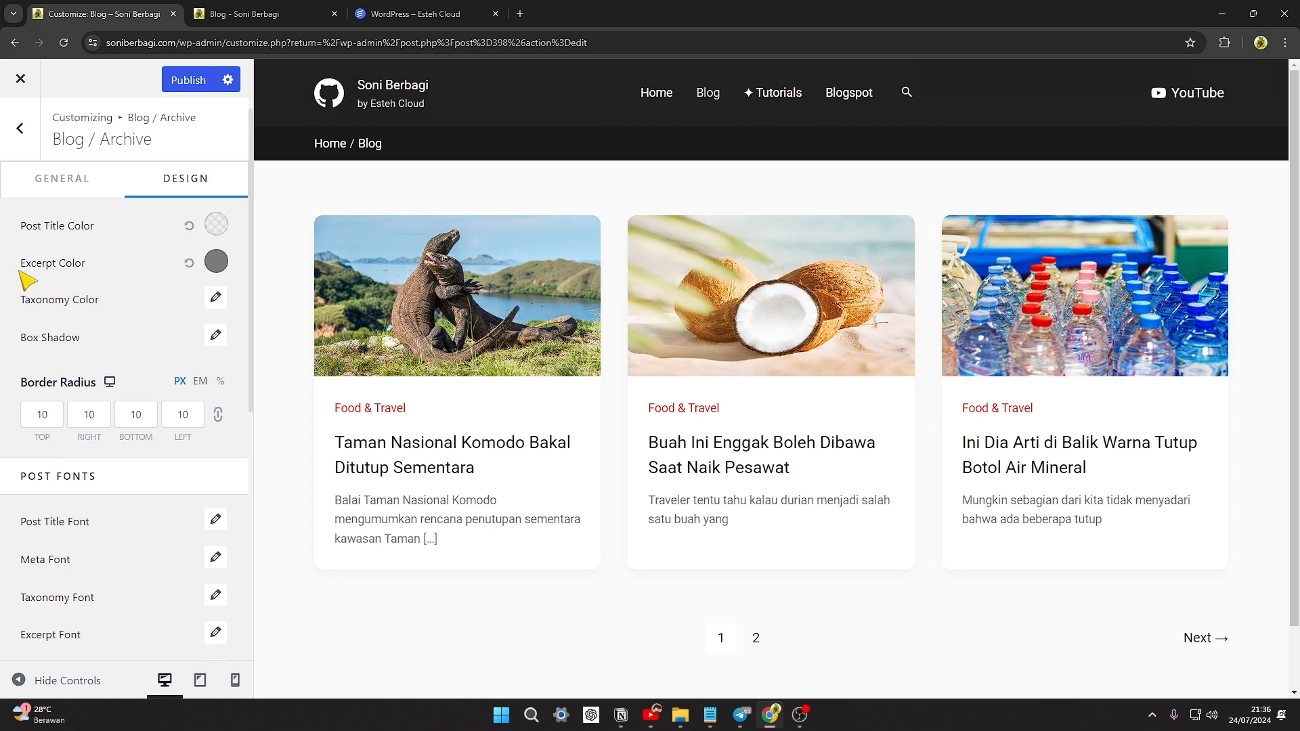
click(217, 264)
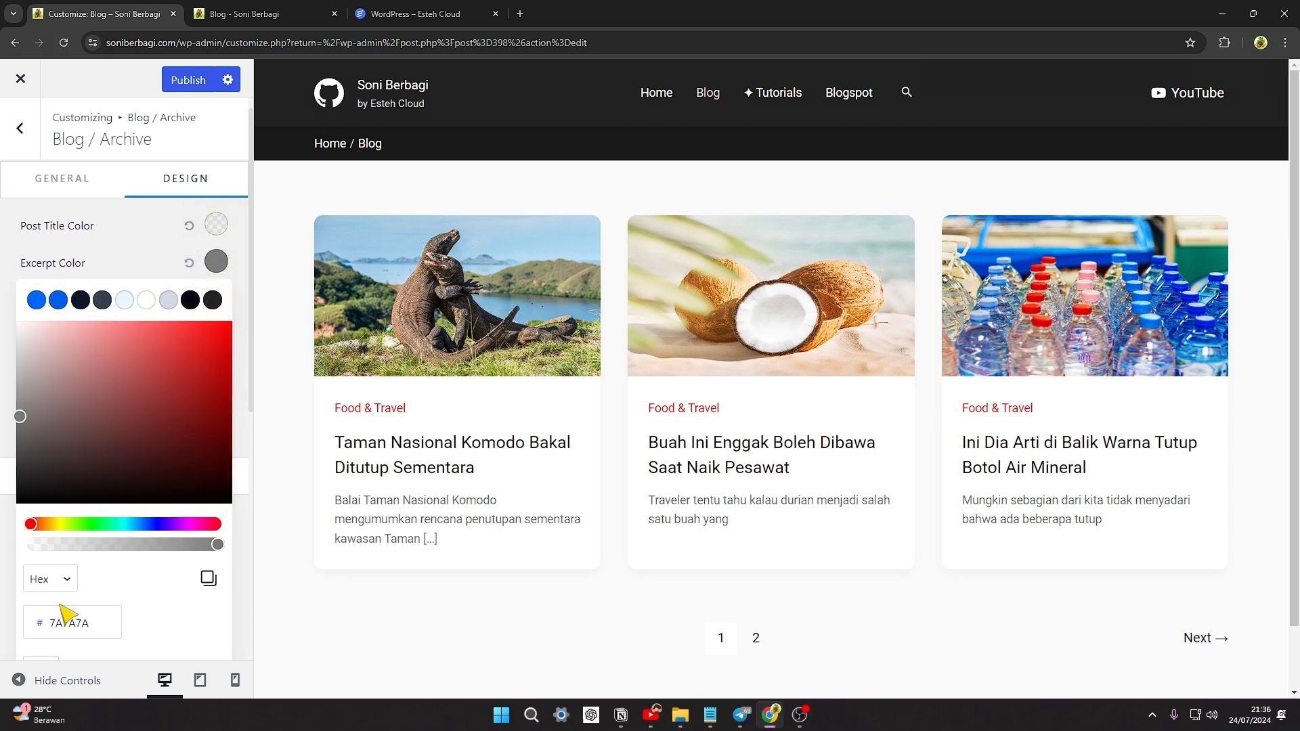
click(146, 266)
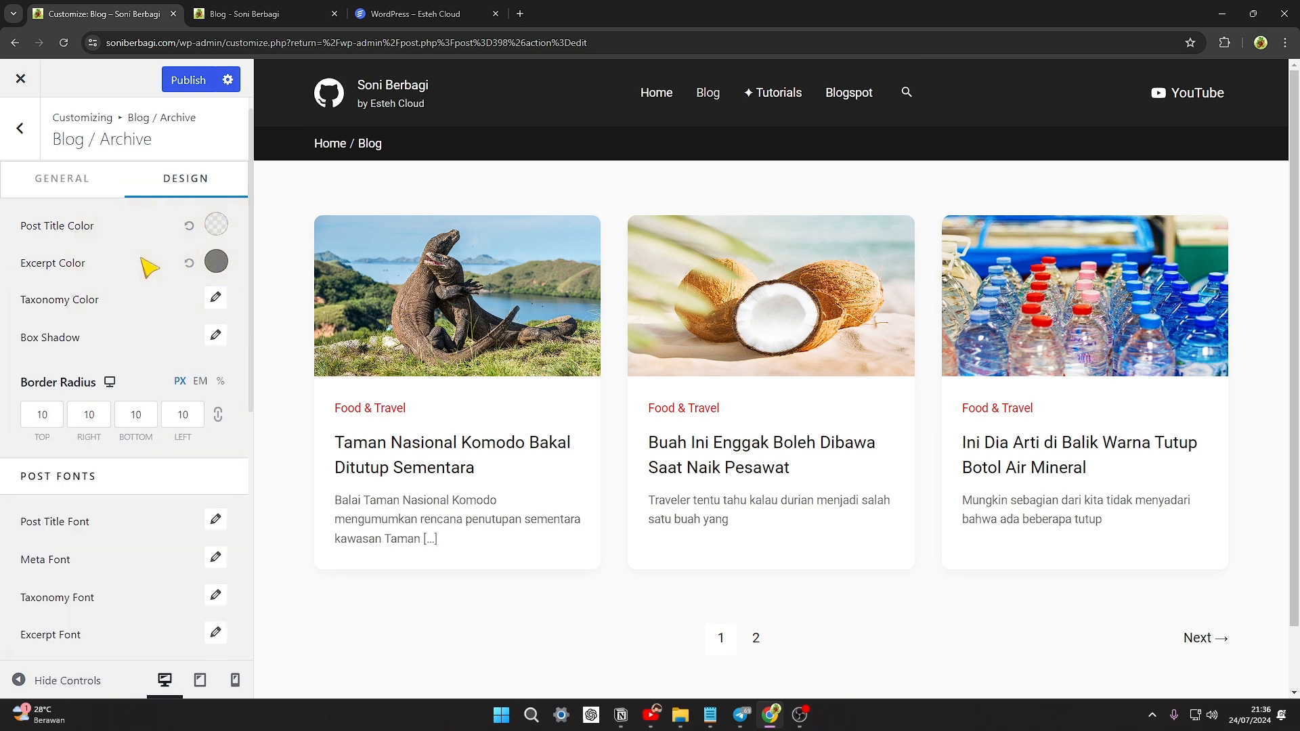
click(214, 298)
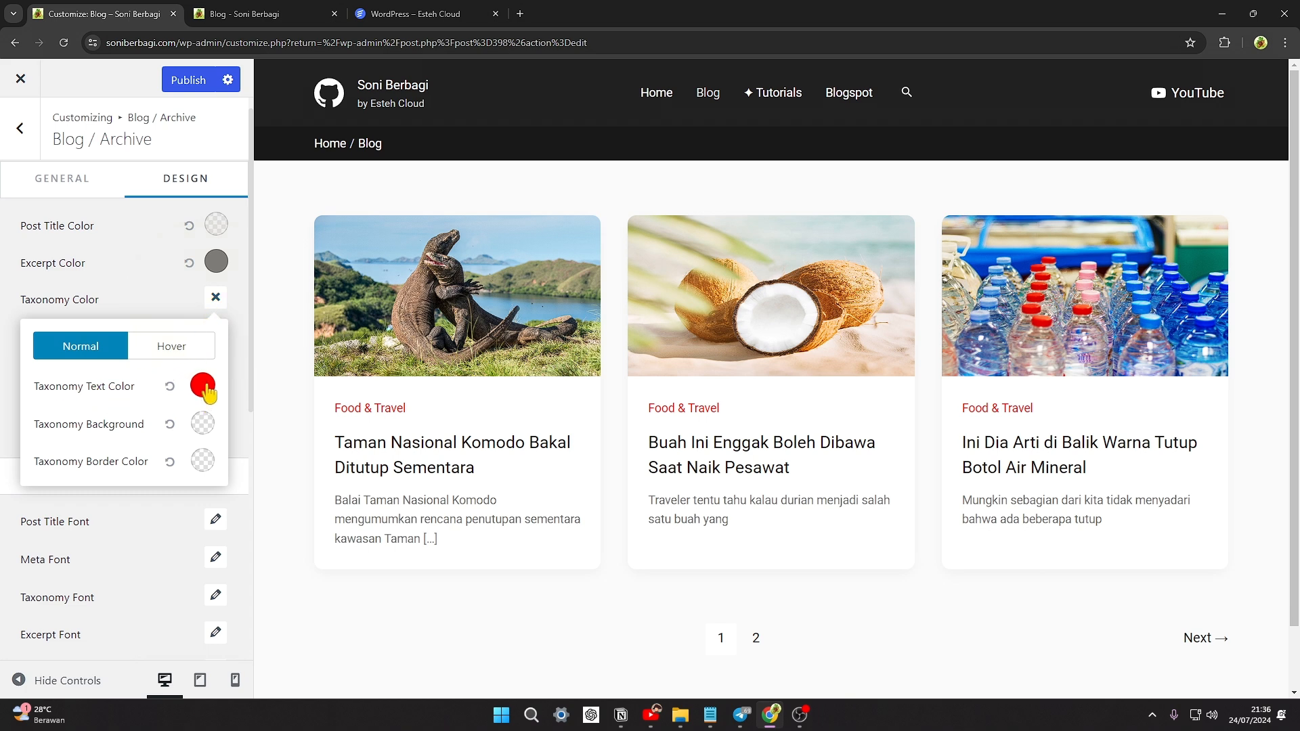
click(215, 298)
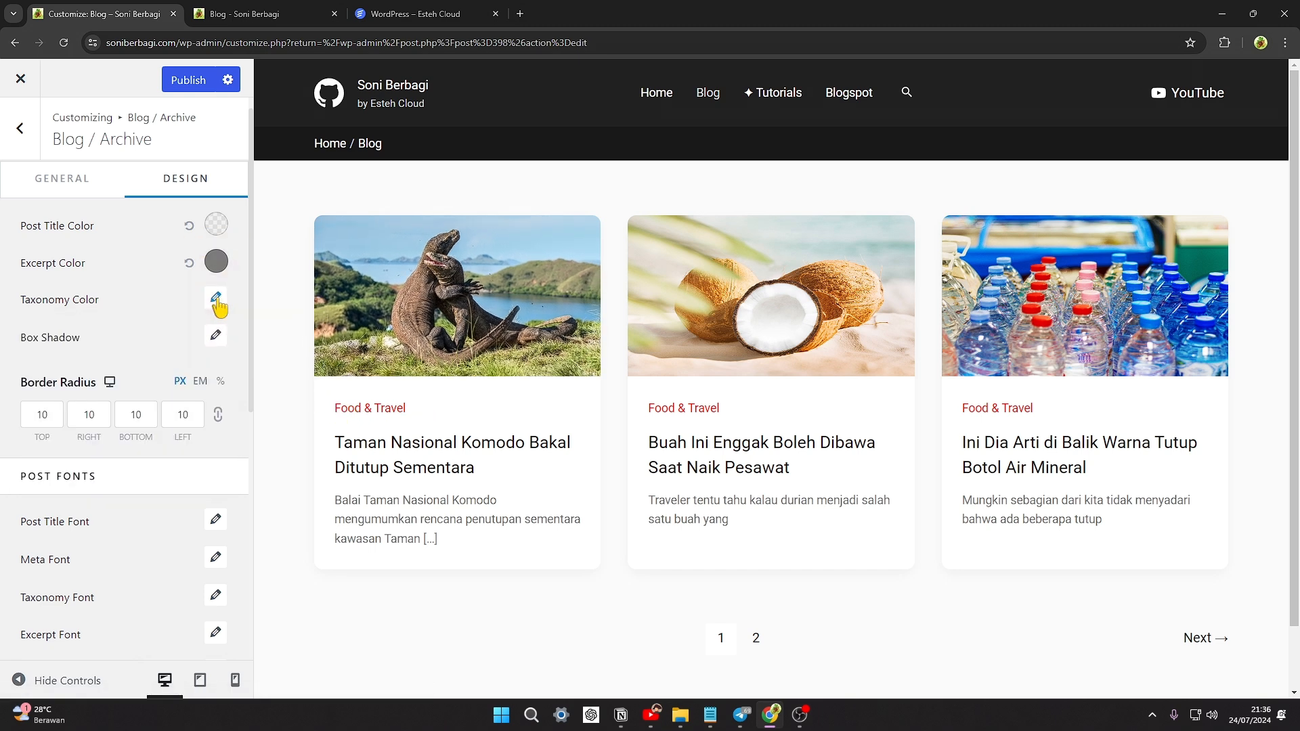
Inspect the Box Shadow values, position and color of the blog posts without changing them
click(215, 335)
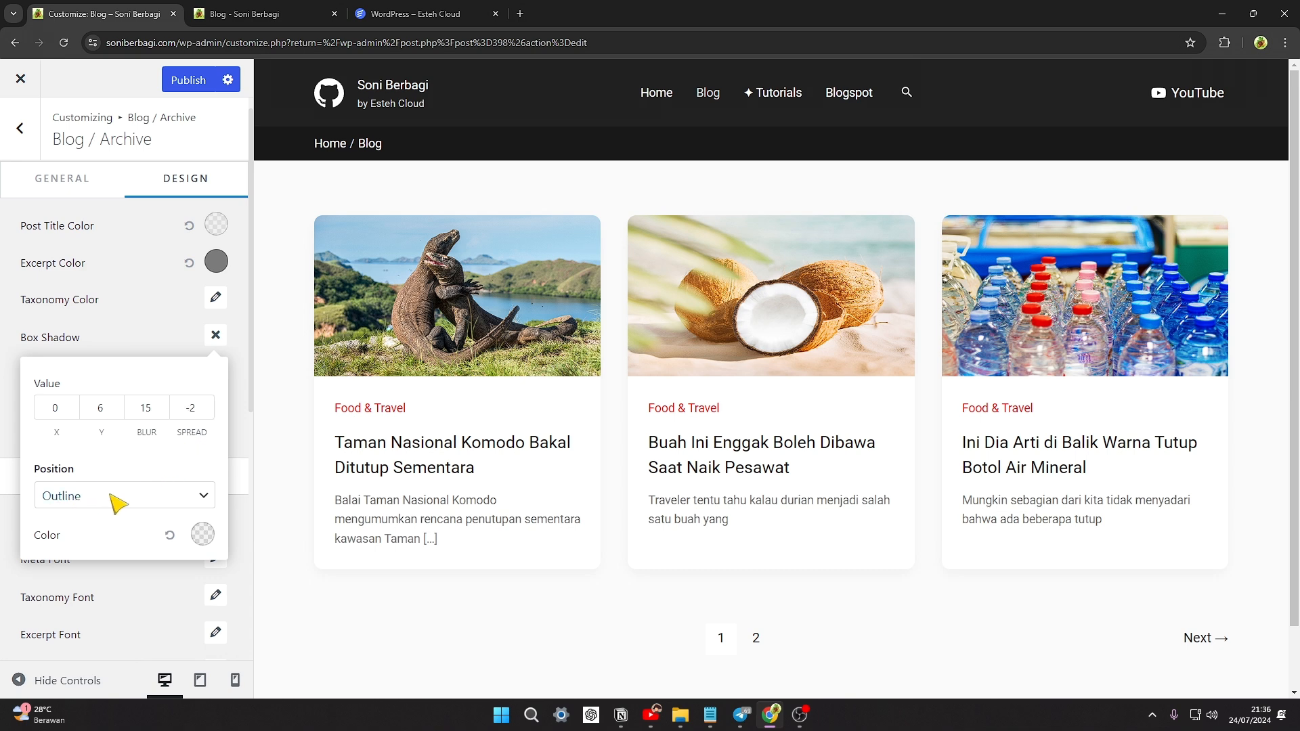
click(205, 533)
scroll(194, 493, down, 6)
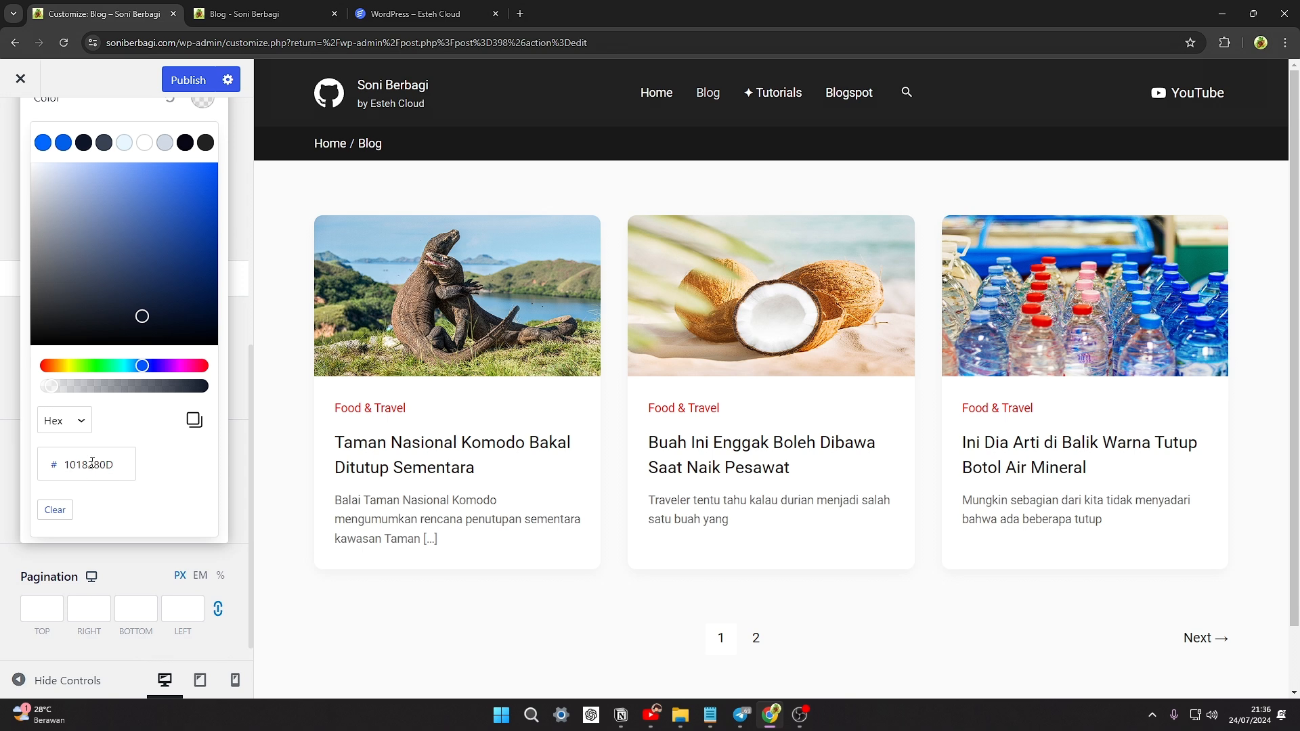
scroll(125, 447, up, 6)
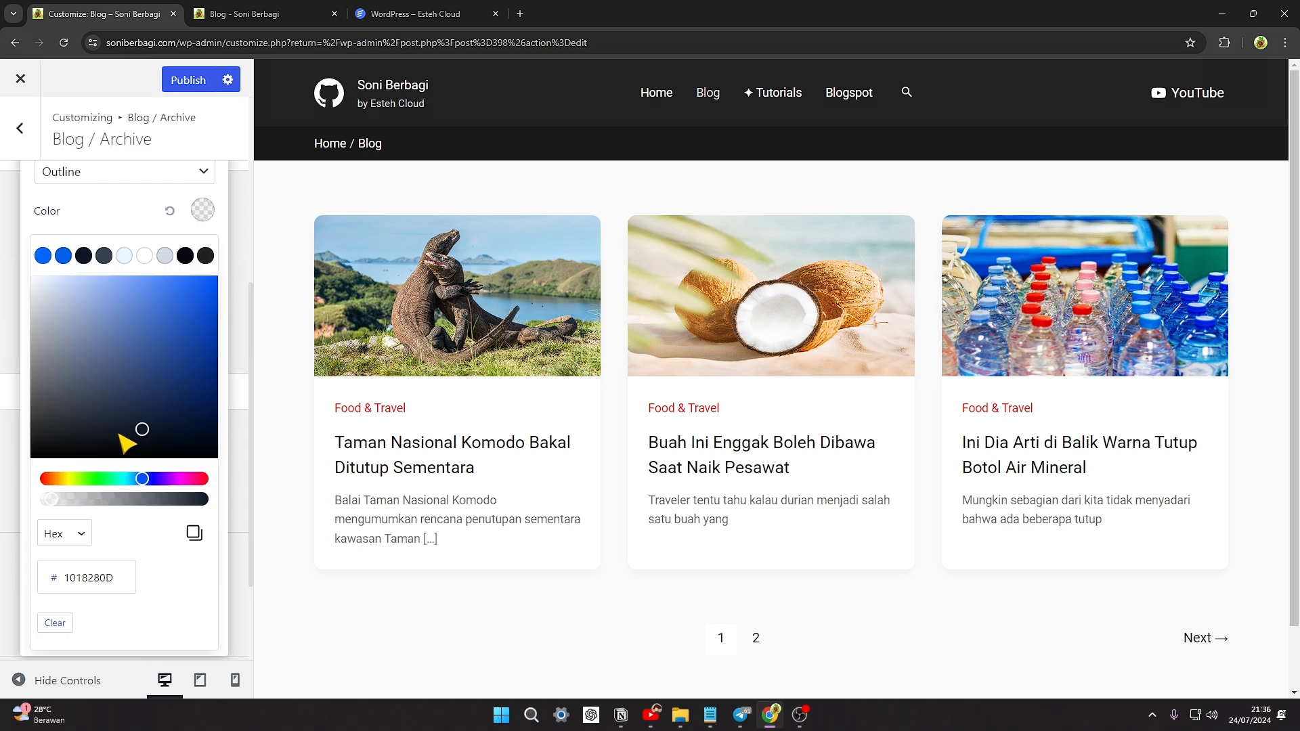
click(216, 335)
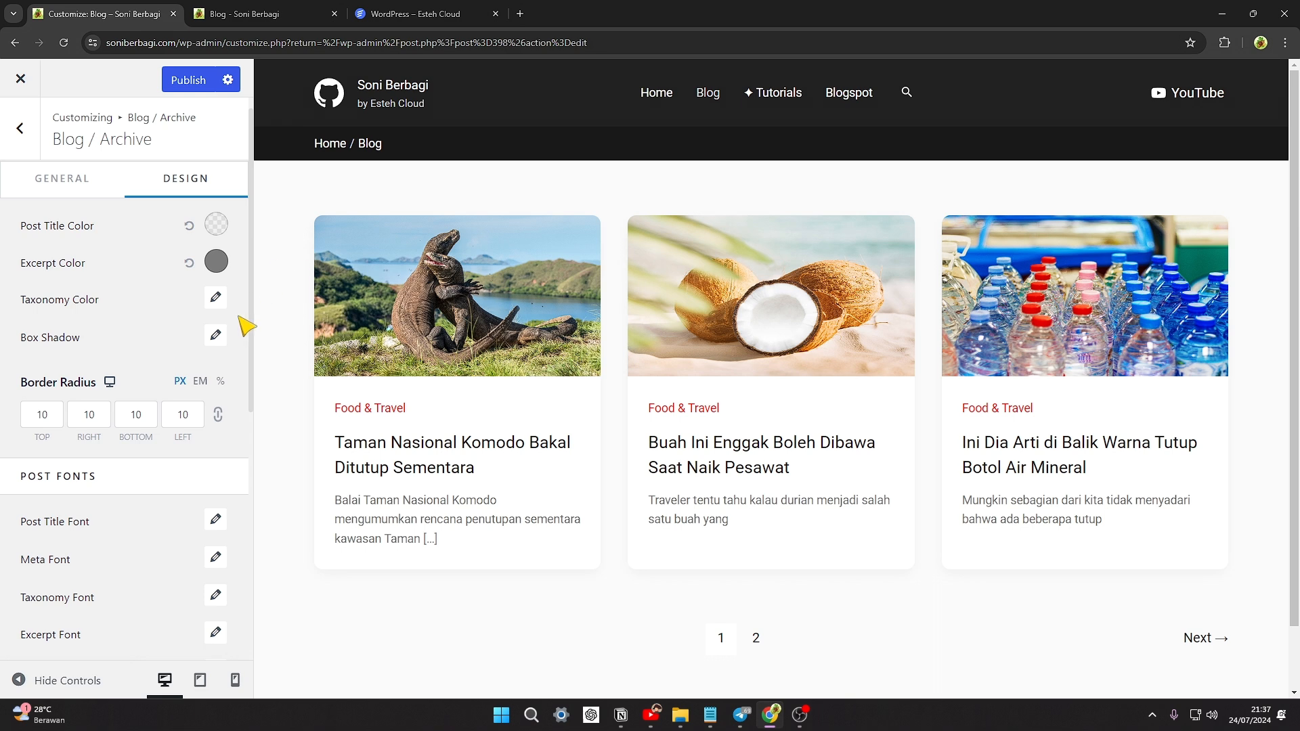
Inspect the Post Title Font and Meta Font options for family, weight and size
scroll(170, 421, down, 3)
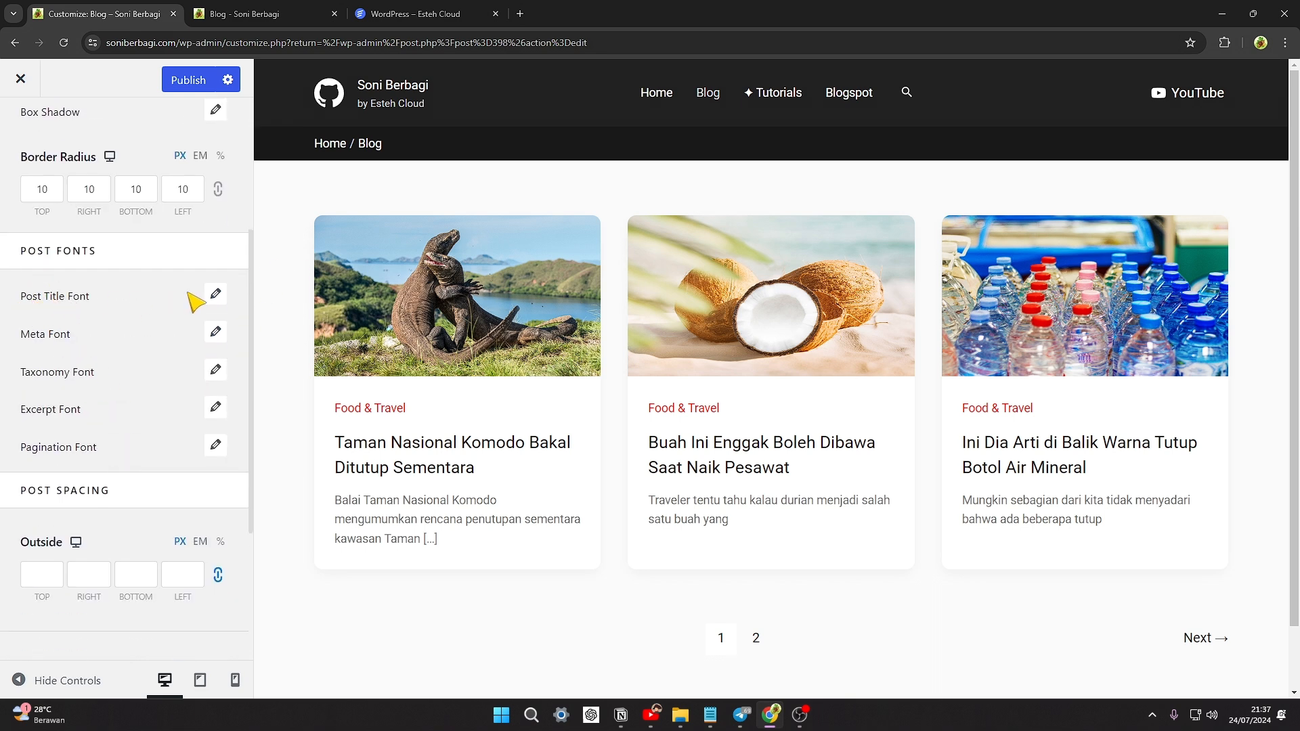
click(215, 294)
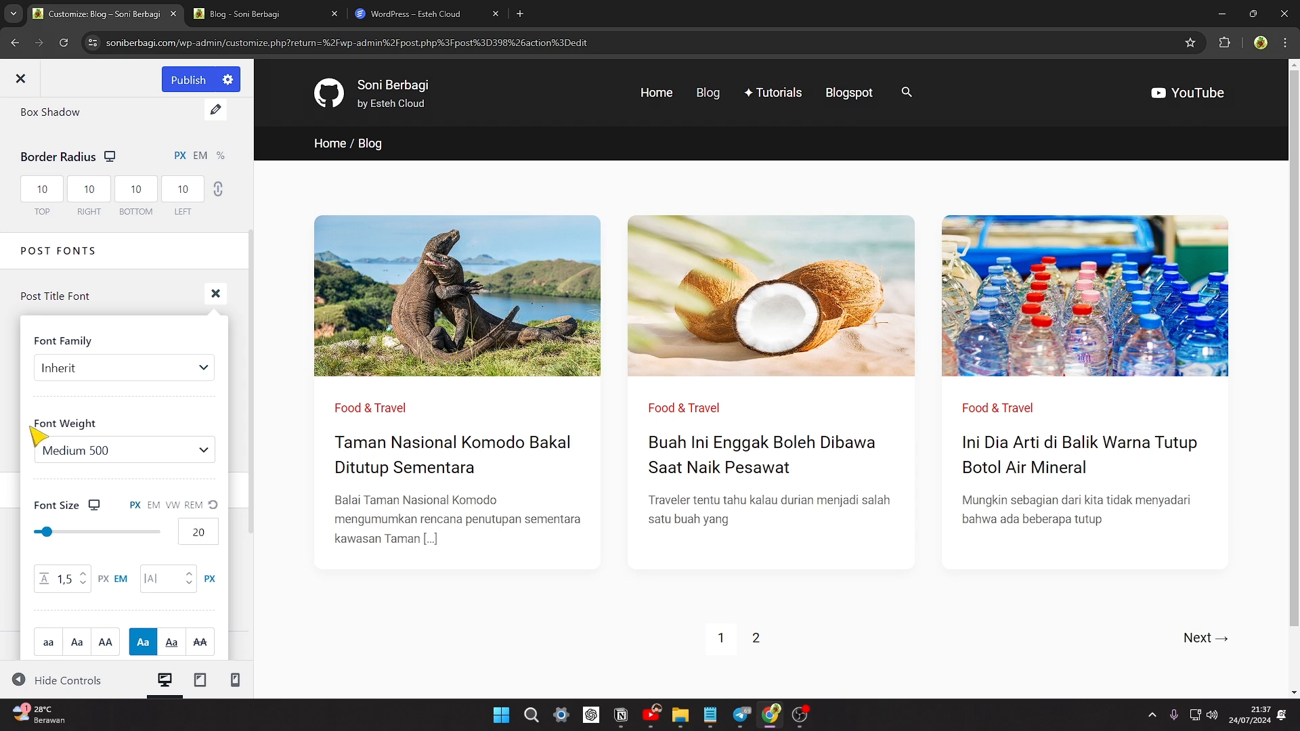
click(216, 296)
click(214, 332)
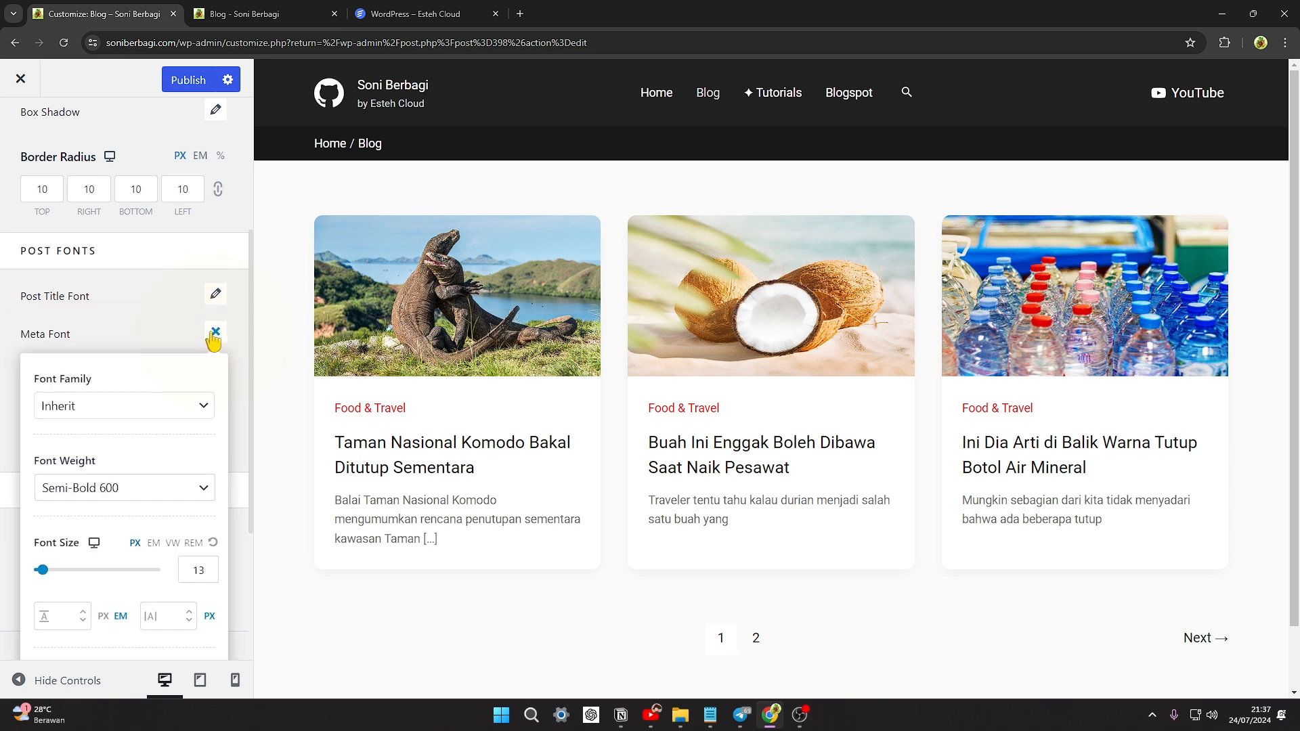
drag(197, 569, 209, 566)
click(216, 332)
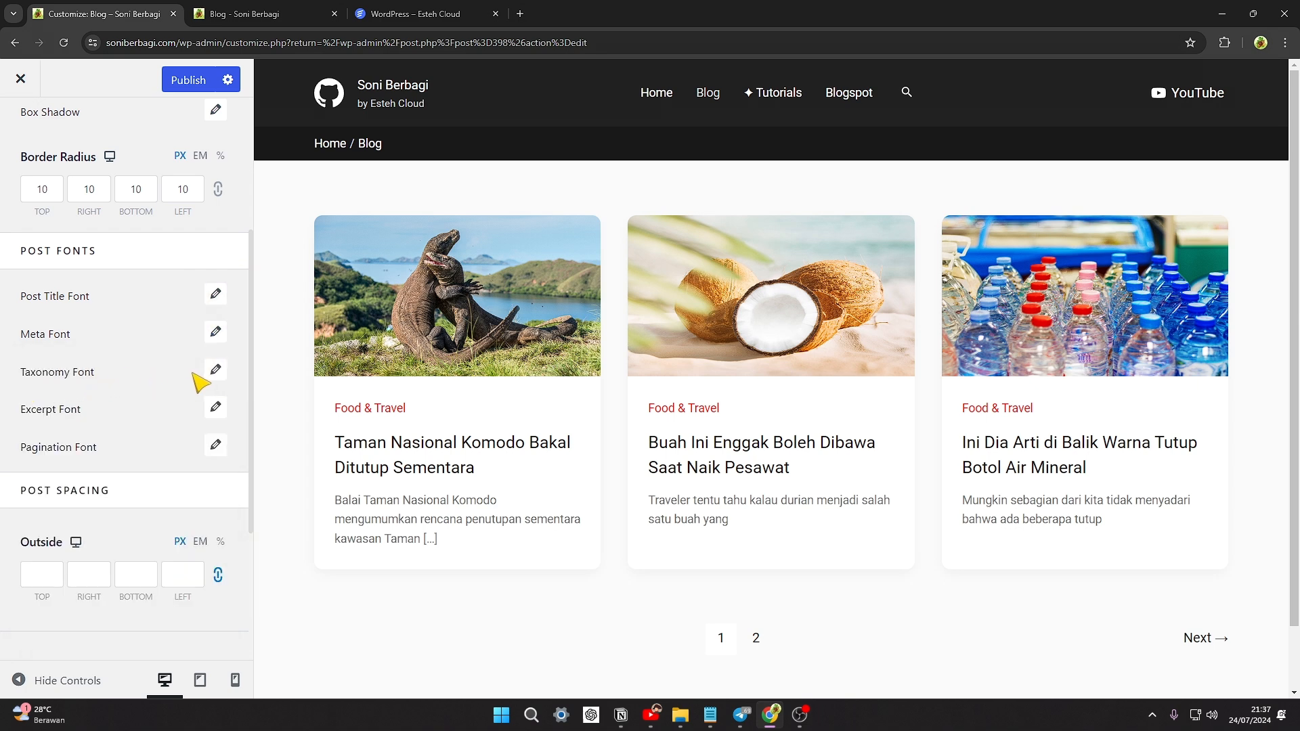
Inspect the Taxonomy Font, Excerpt Font and Pagination Font options without changing them
click(215, 369)
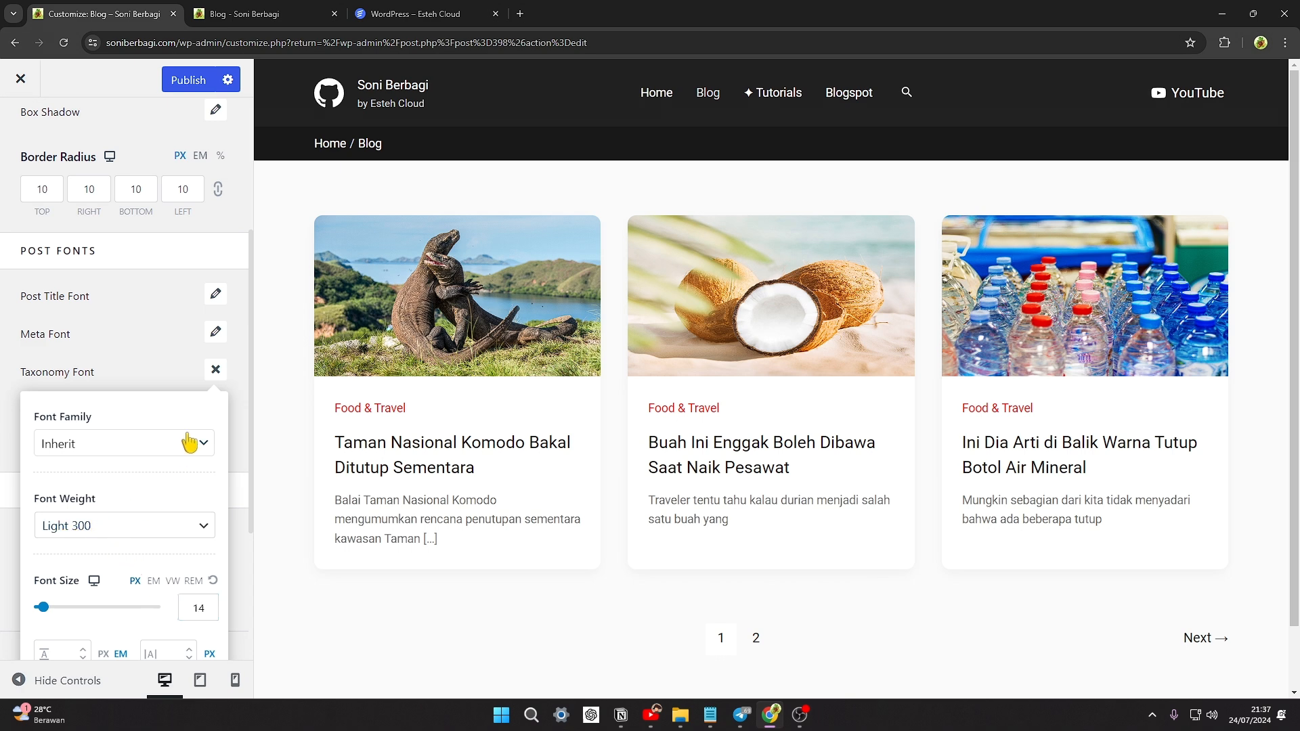
click(216, 369)
click(216, 409)
scroll(183, 420, down, 3)
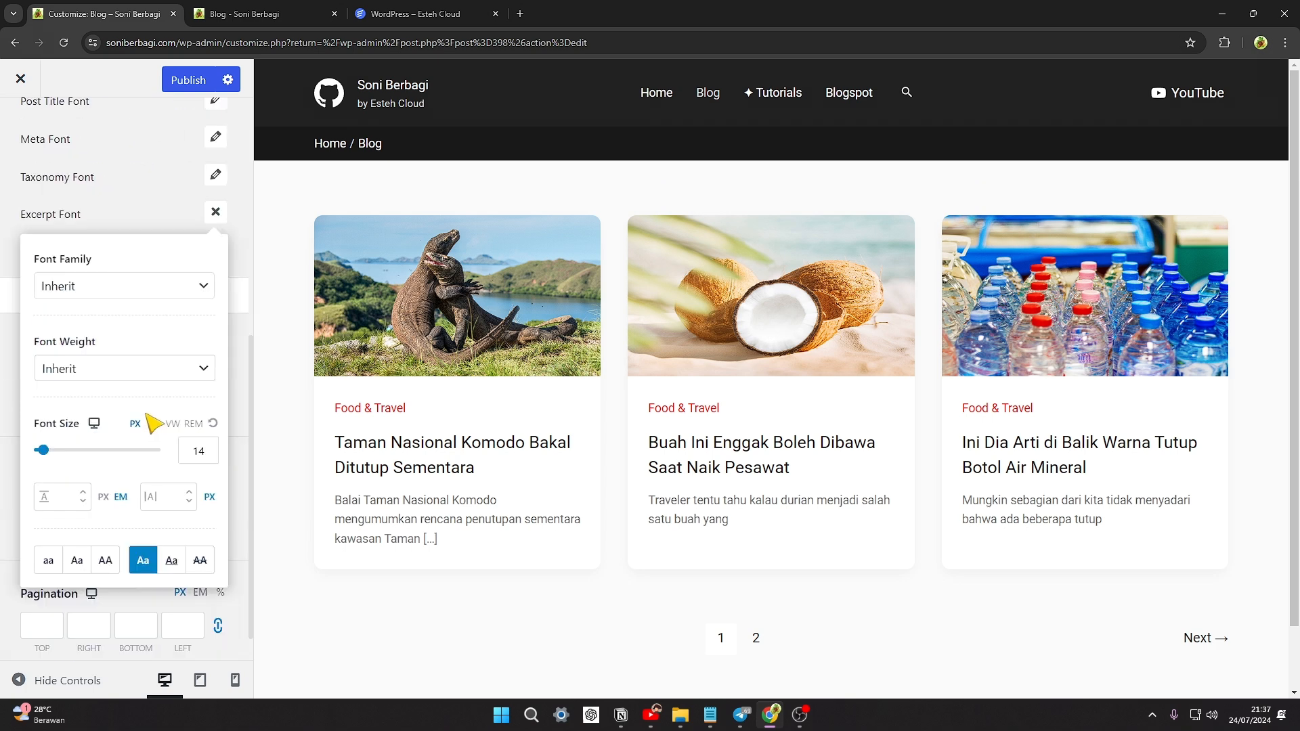
click(216, 197)
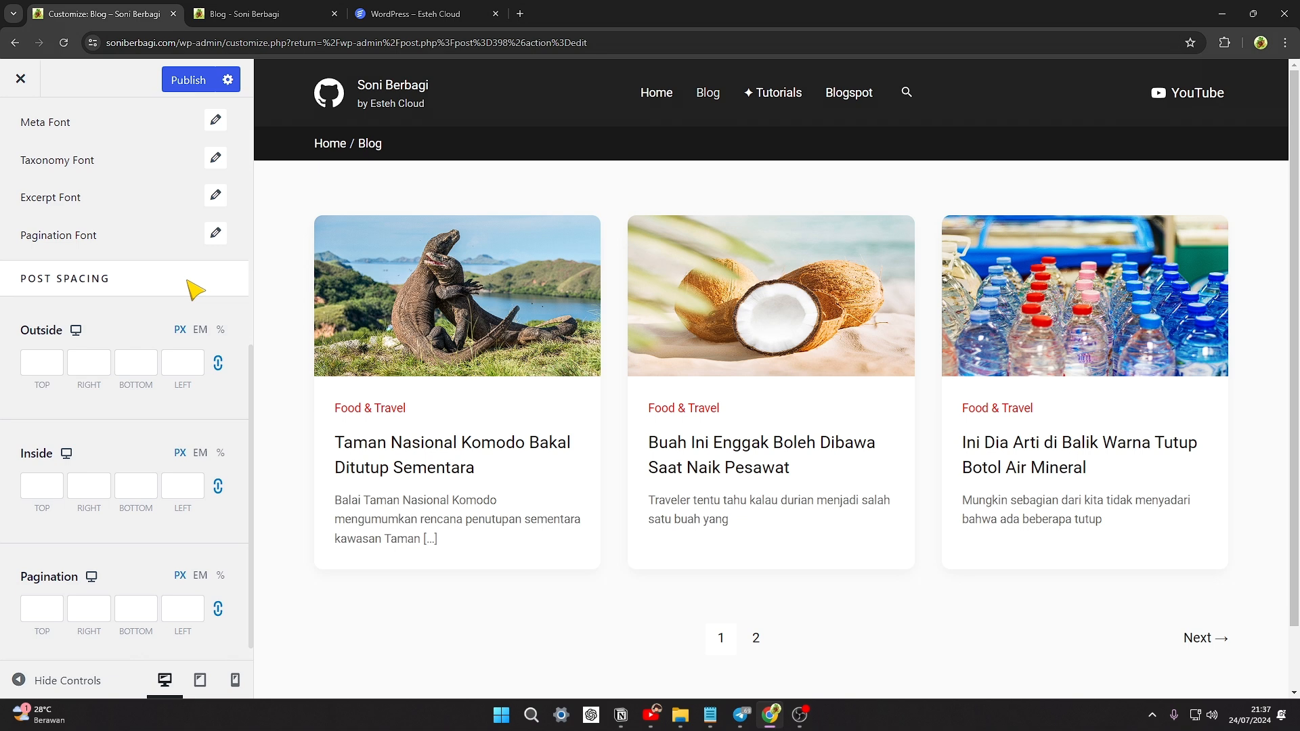
click(216, 232)
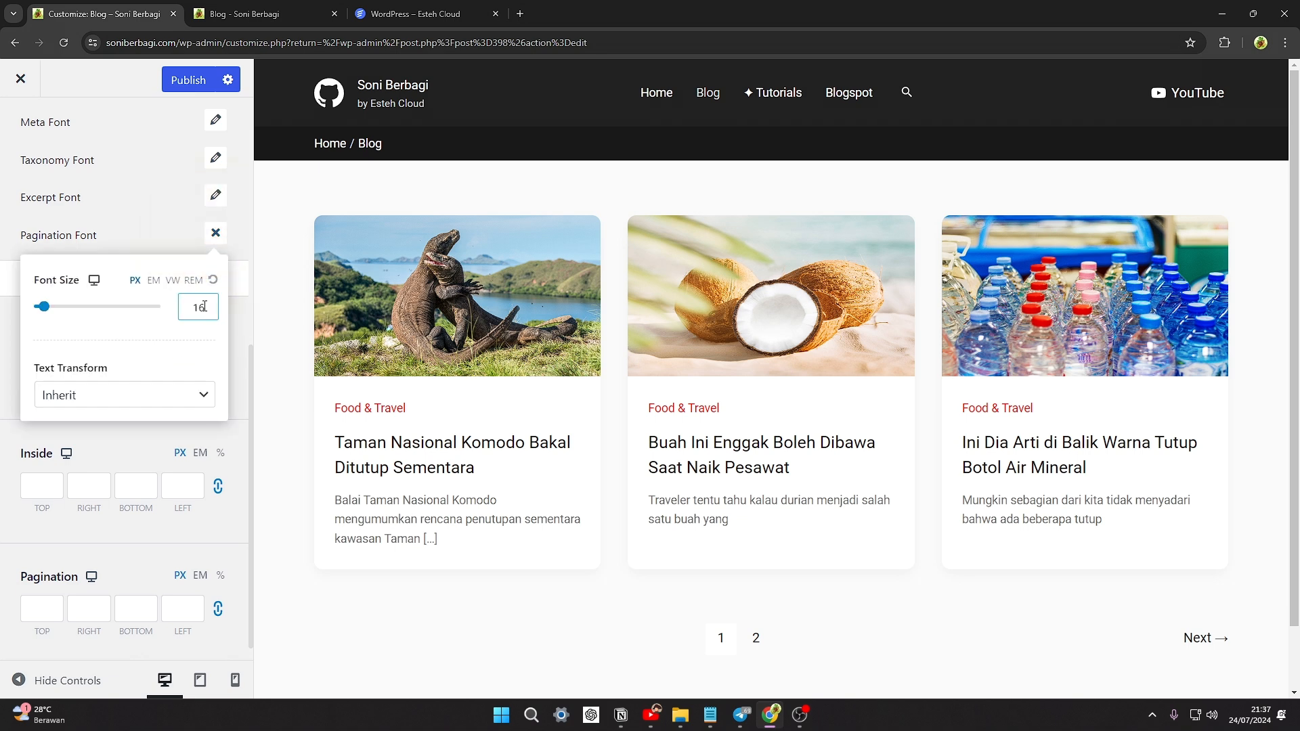
click(216, 233)
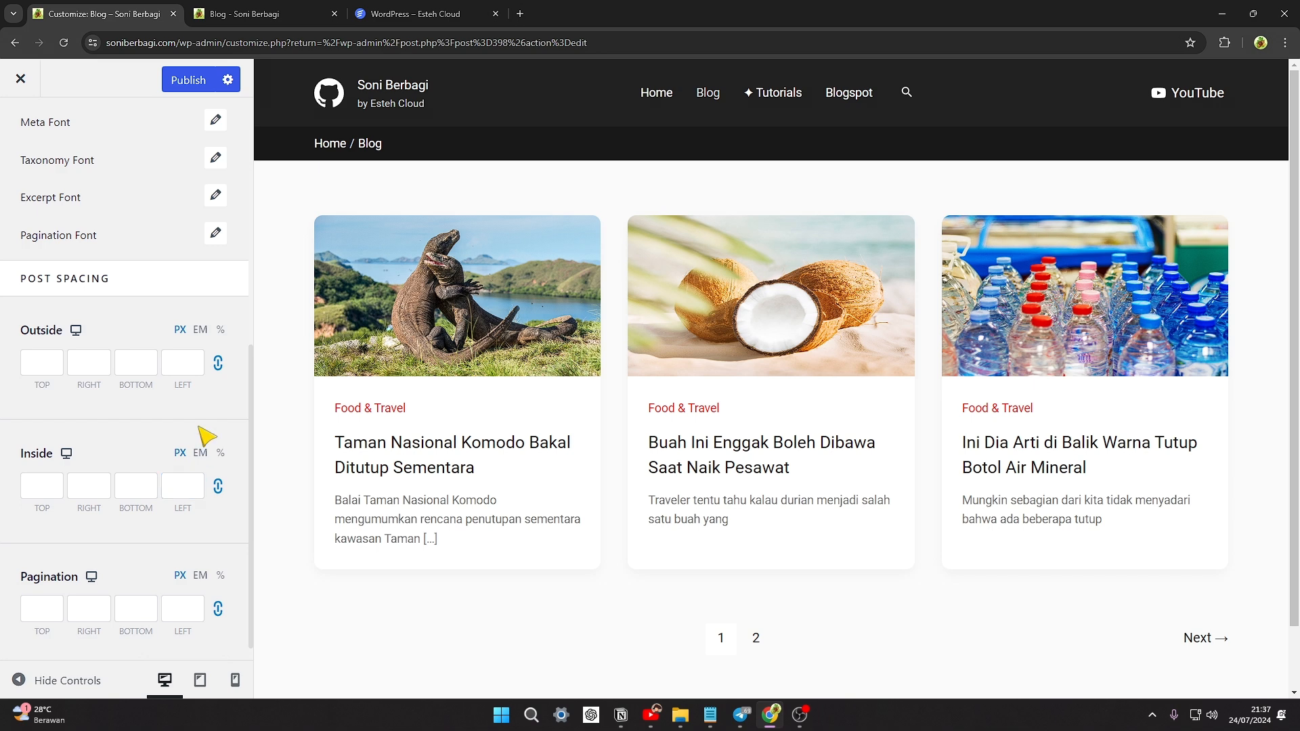
Open the Global Colors settings and examine the Theme Color options, including the Links hover color
scroll(237, 433, up, 10)
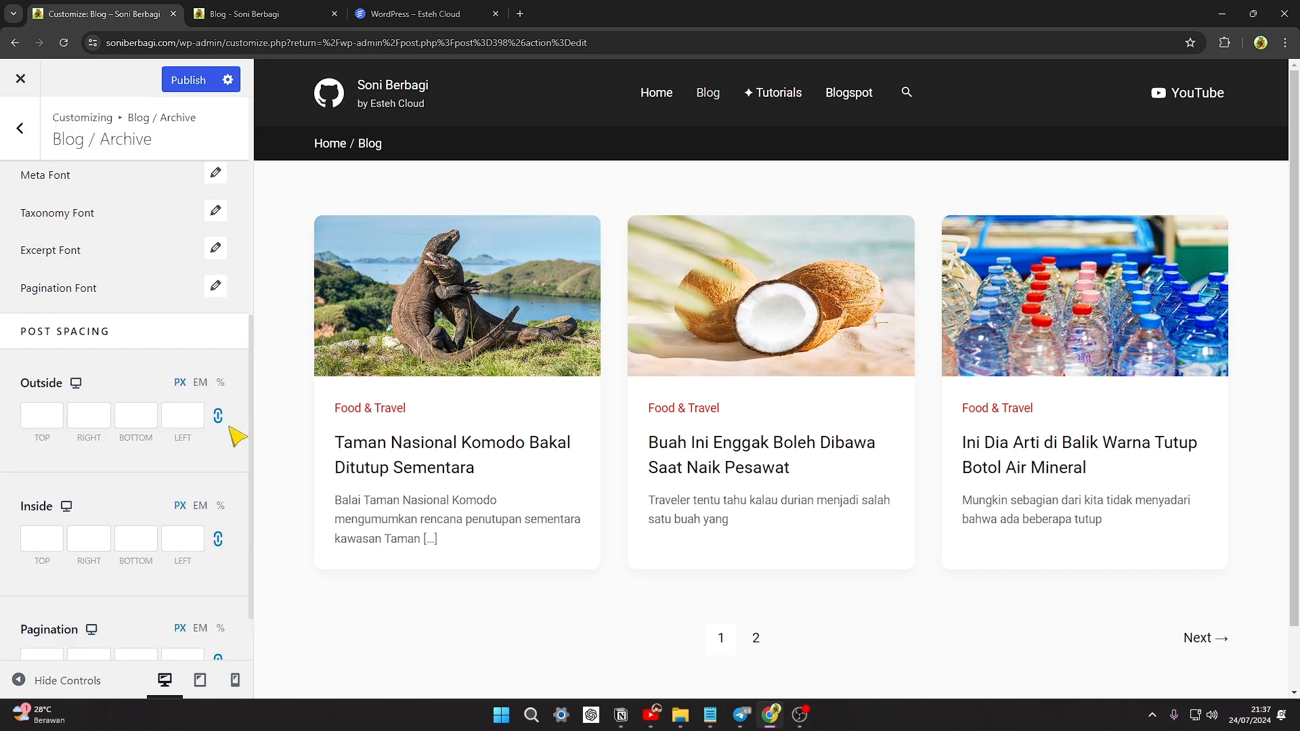
click(21, 138)
click(21, 139)
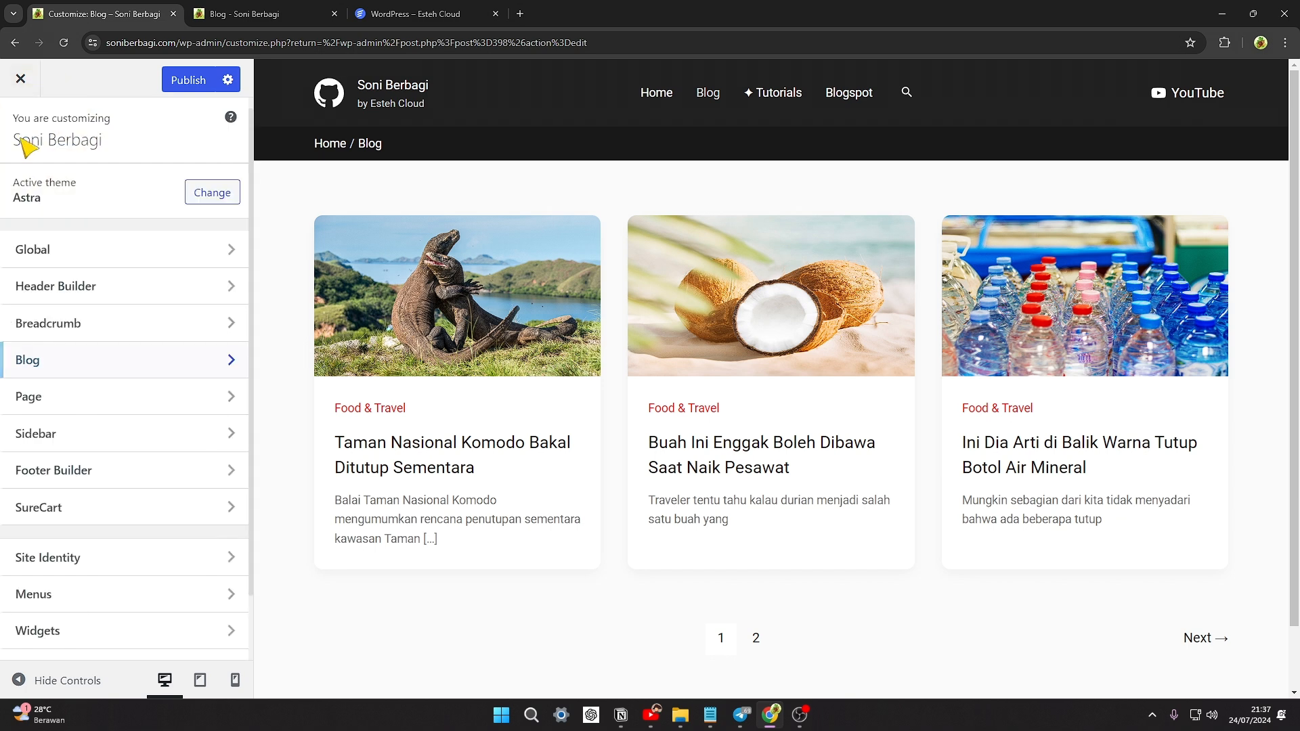
click(44, 254)
click(75, 216)
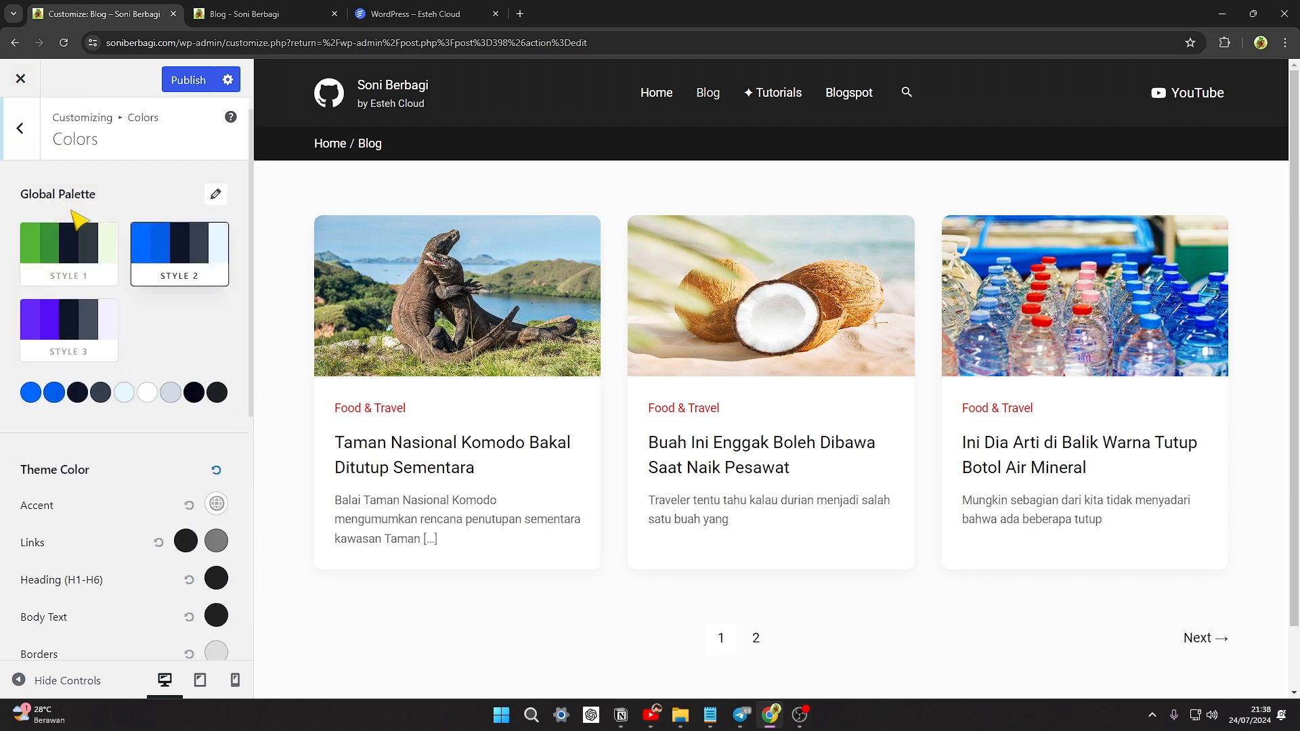
scroll(145, 349, down, 3)
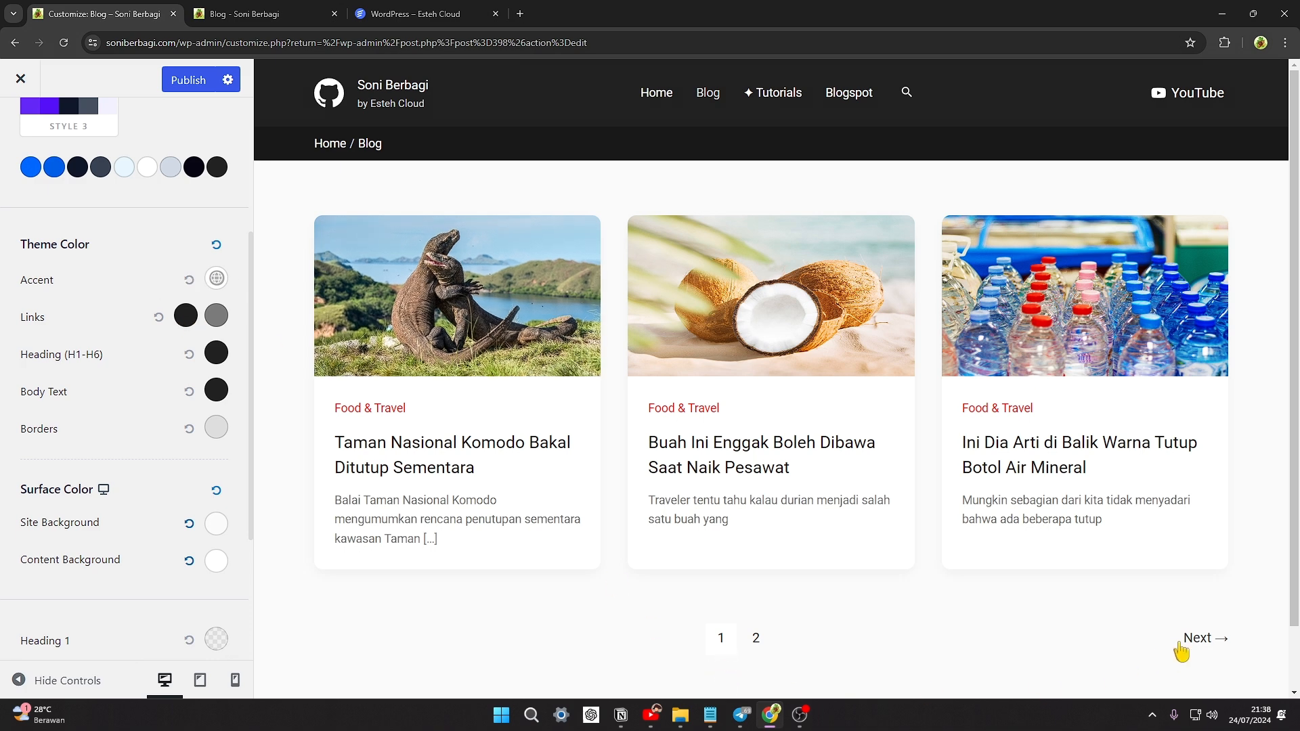
click(217, 317)
scroll(120, 437, down, 3)
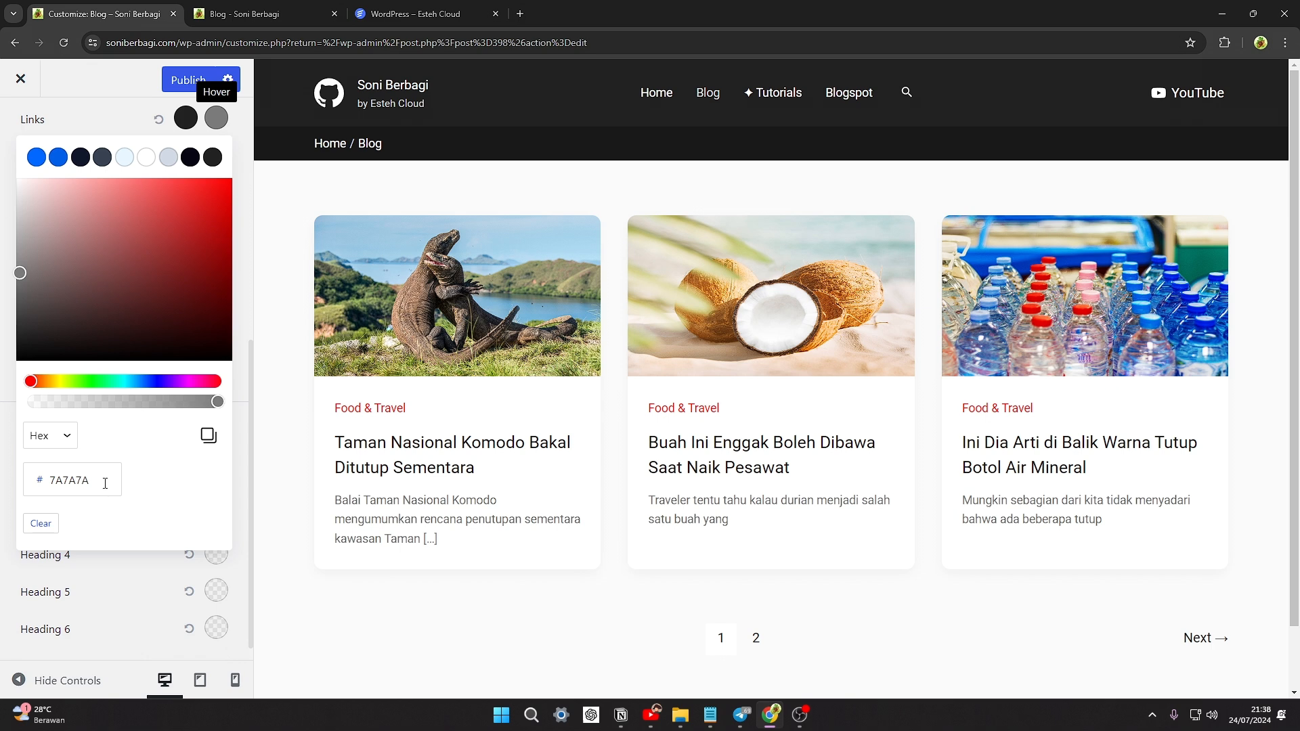
scroll(139, 367, up, 4)
click(133, 406)
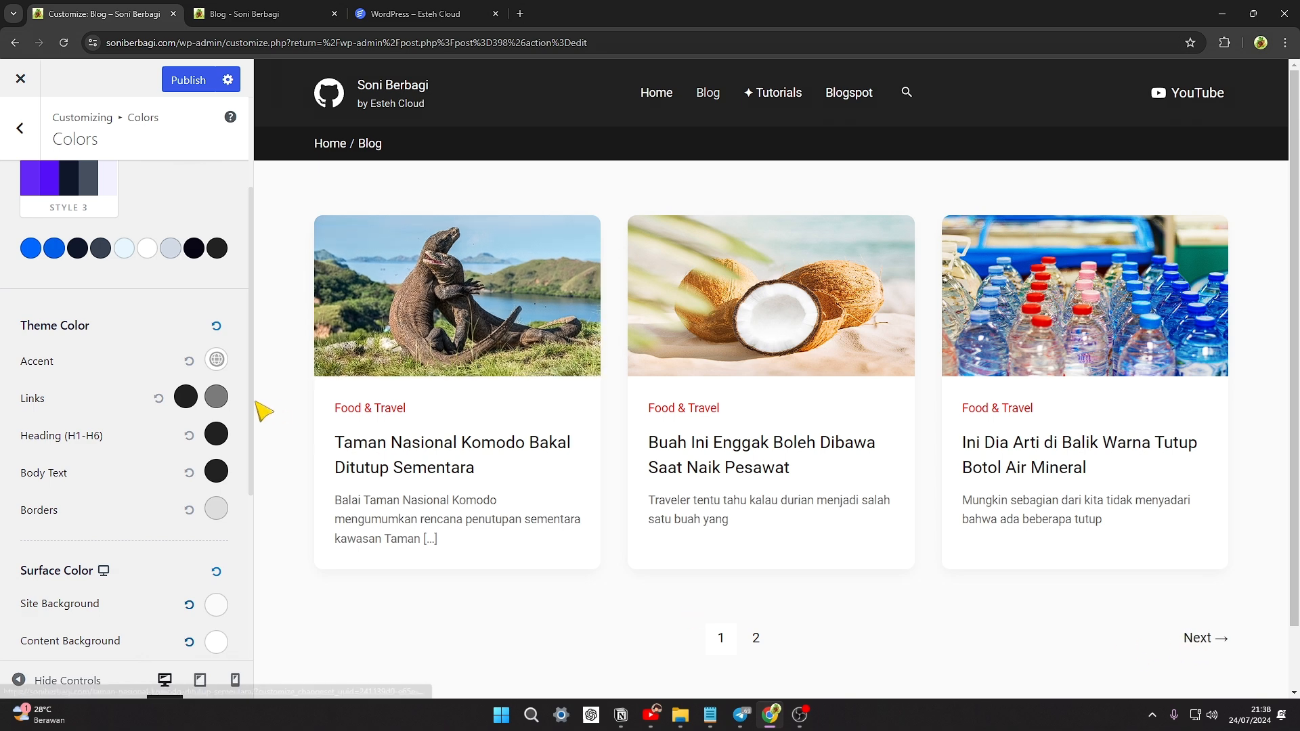
Set the hover color of Links in the Theme Color settings to pure red
click(216, 396)
click(183, 498)
drag(183, 497, 247, 458)
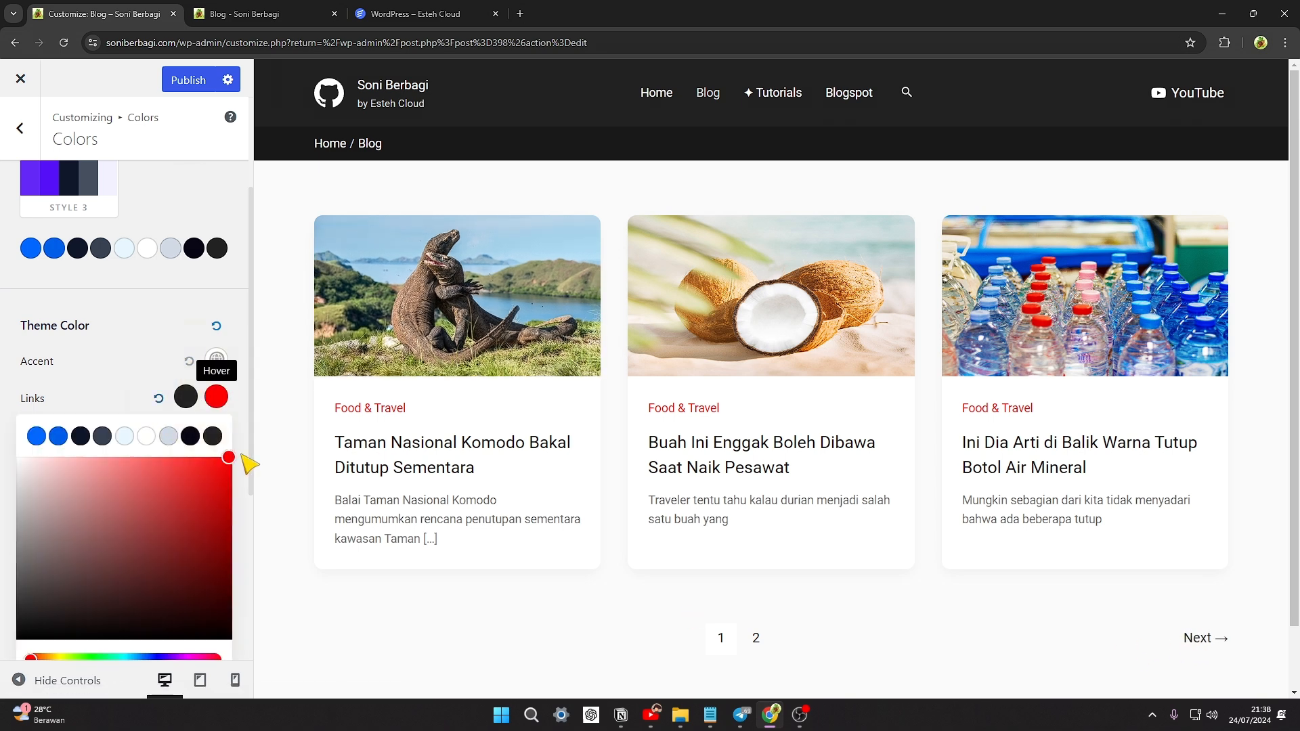
click(152, 375)
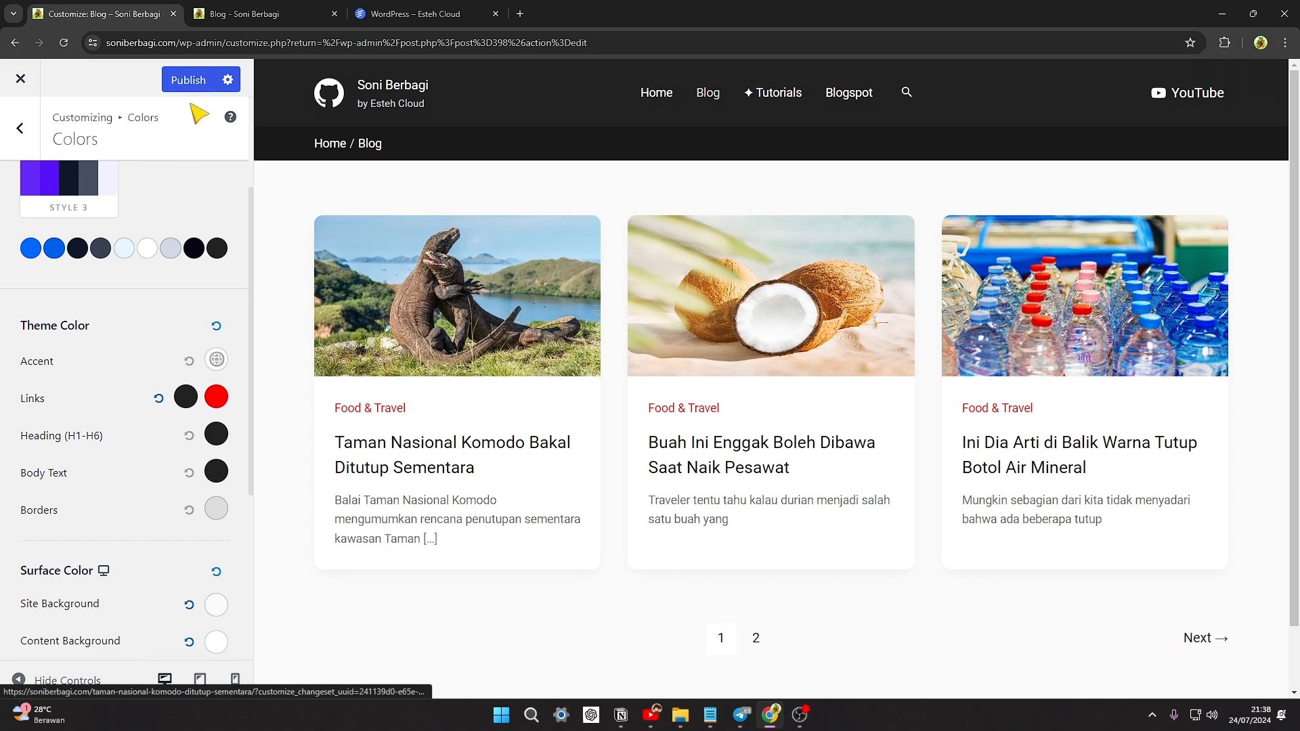
Publish the color change, reload the Customizer and show the Blog page in the preview again
click(188, 80)
click(63, 45)
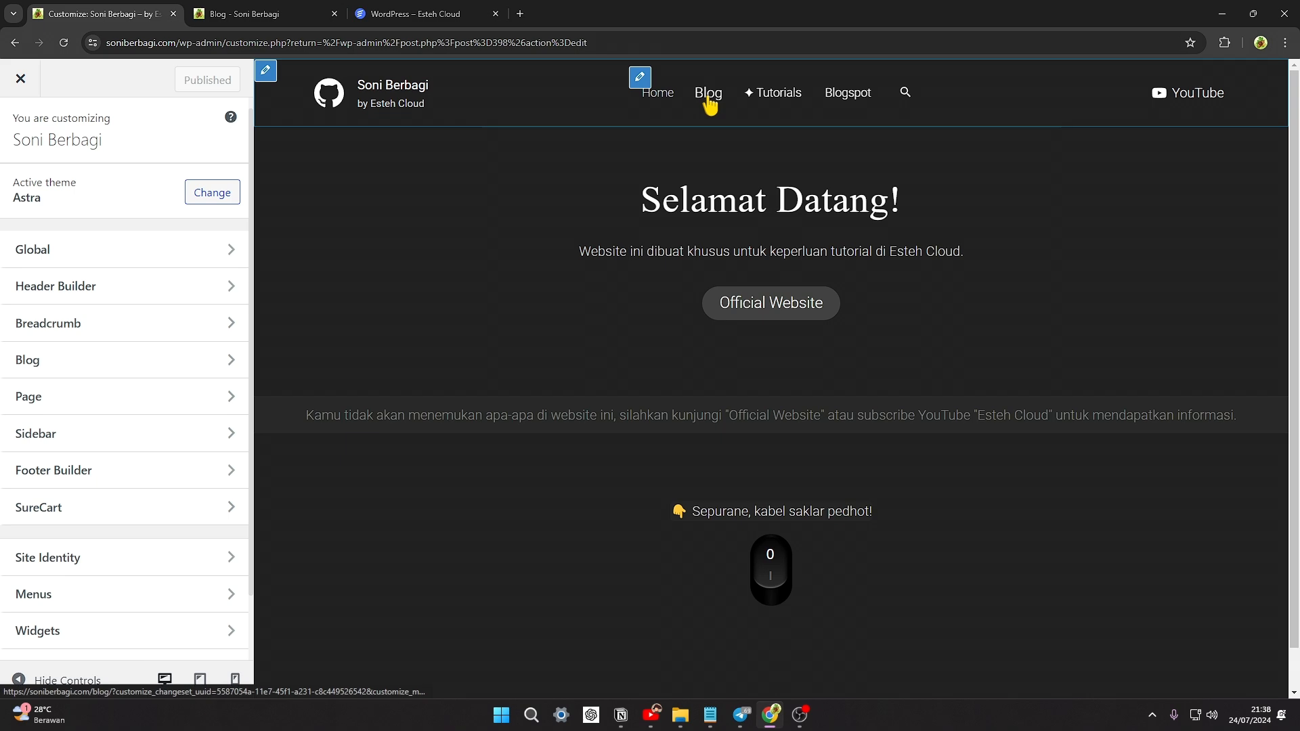
click(707, 97)
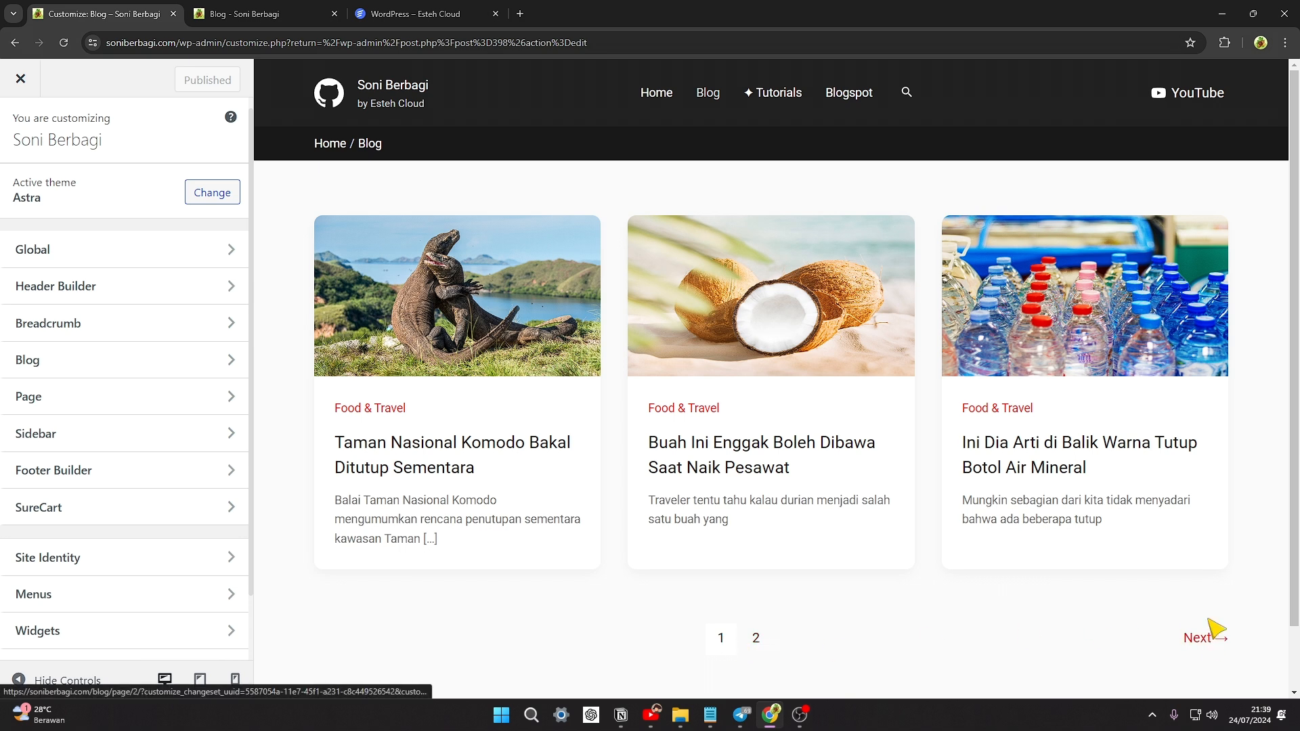
Reopen the Blog / Archive design settings and view the Post Spacing options
click(52, 365)
click(109, 183)
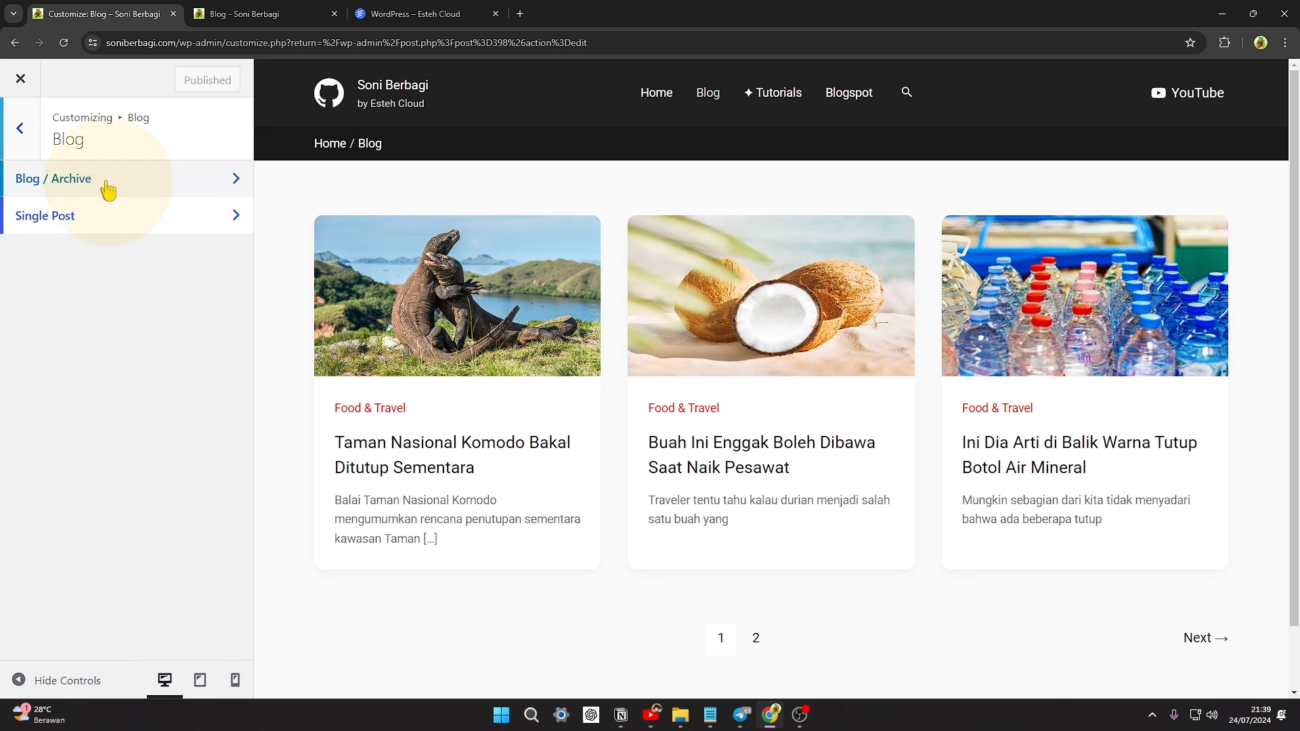
click(186, 179)
scroll(176, 379, down, 6)
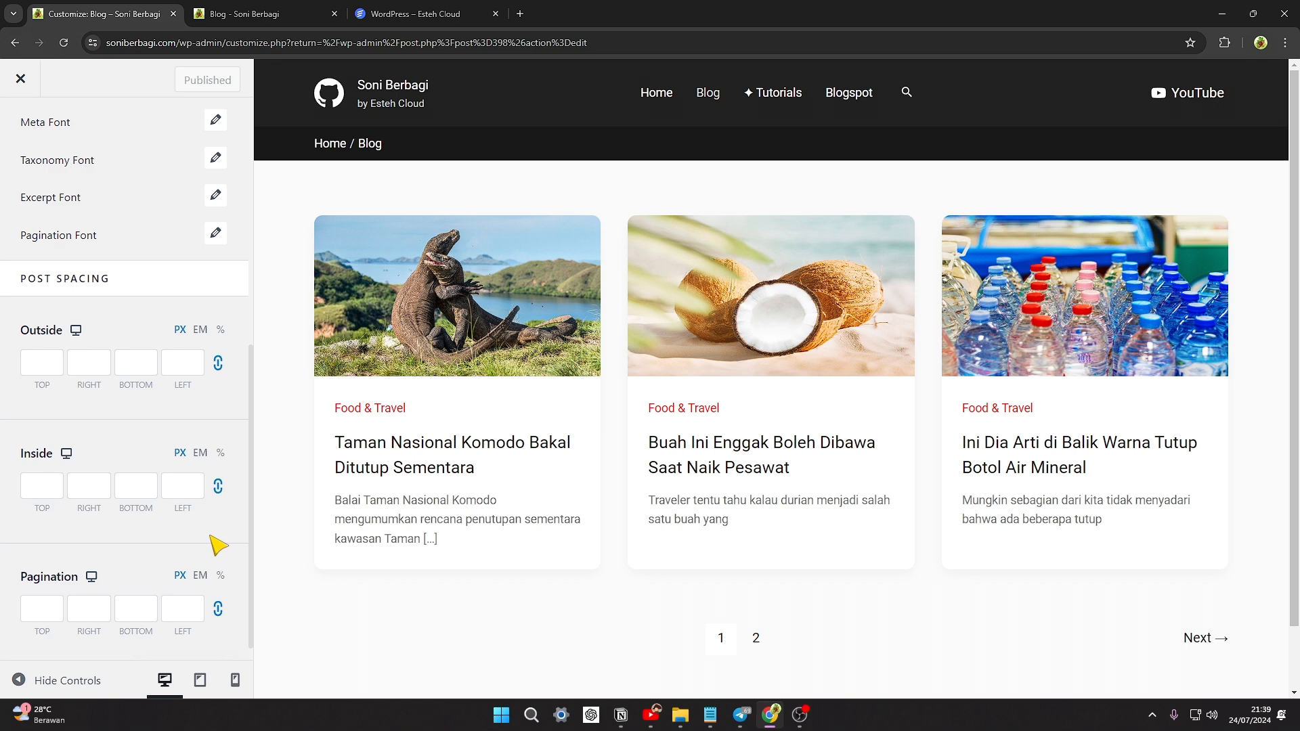
Preview the blog page at mobile size and examine how the Outside post spacing affects the post cards
click(236, 683)
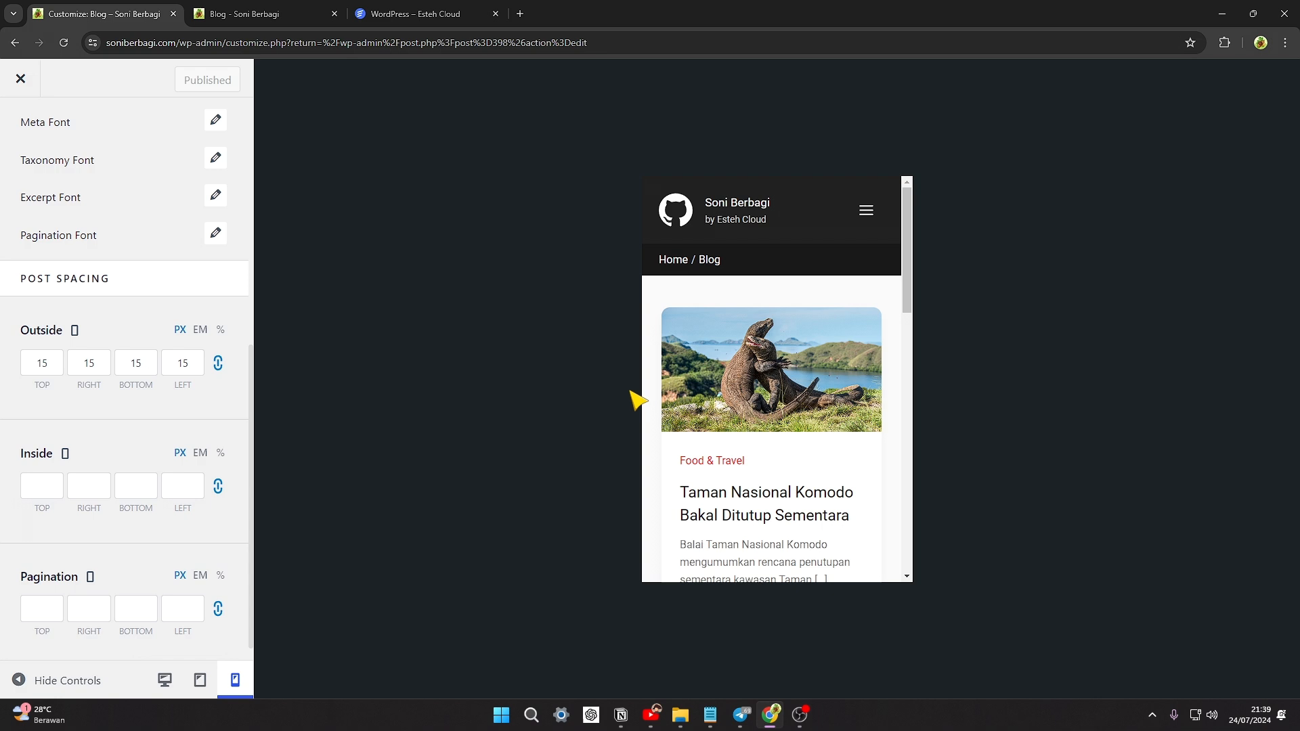
scroll(911, 291, down, 2)
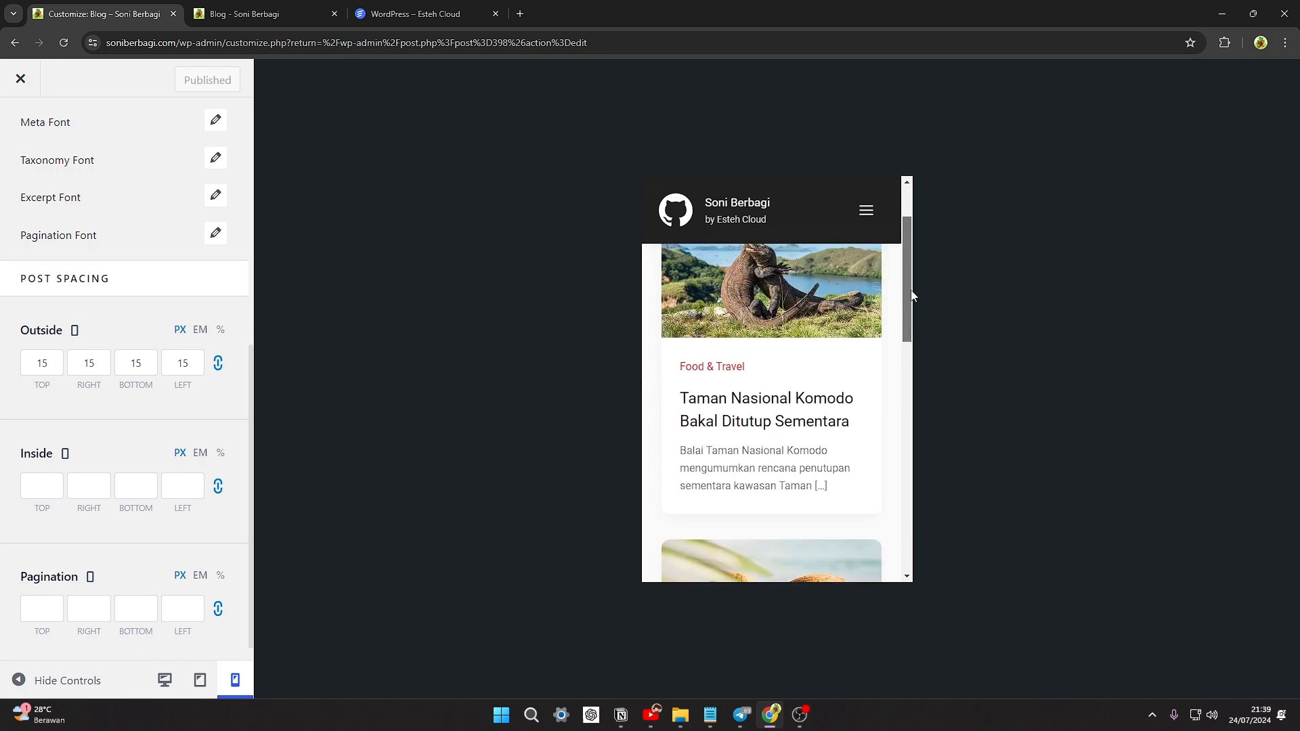
drag(911, 289, 910, 262)
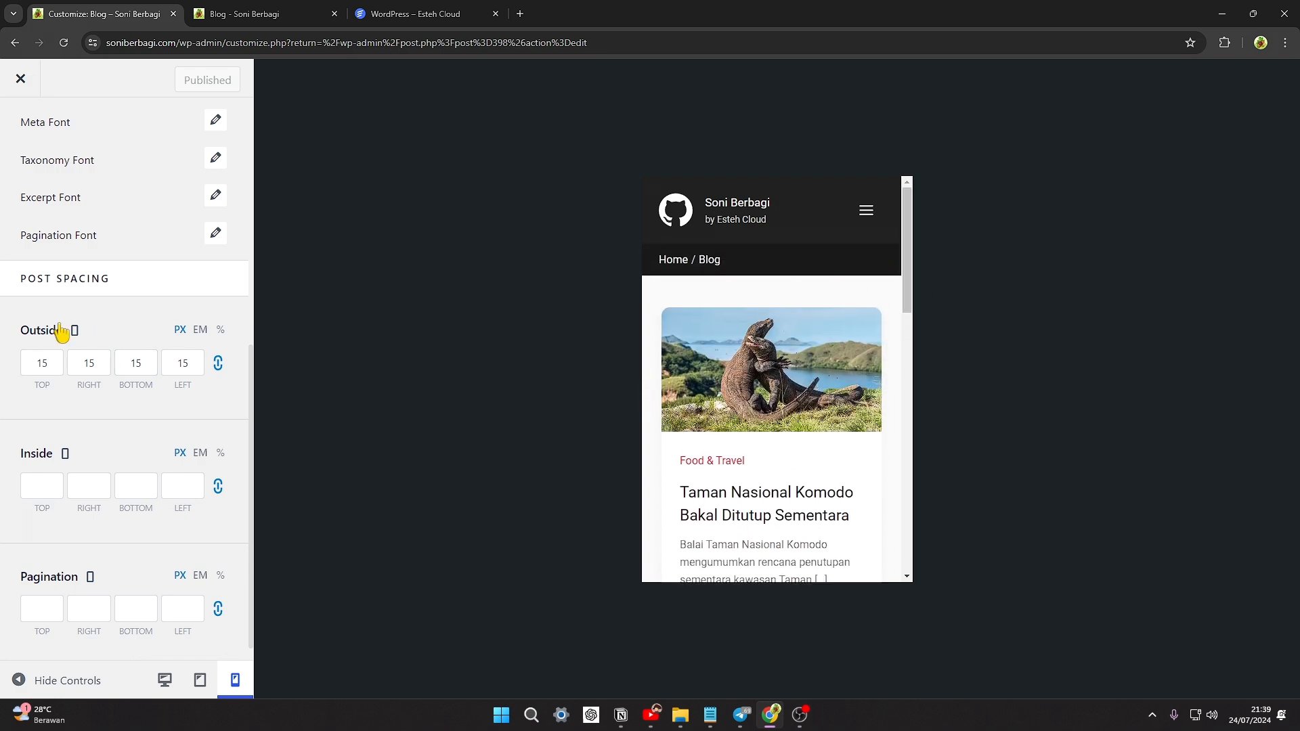
drag(126, 278, 22, 283)
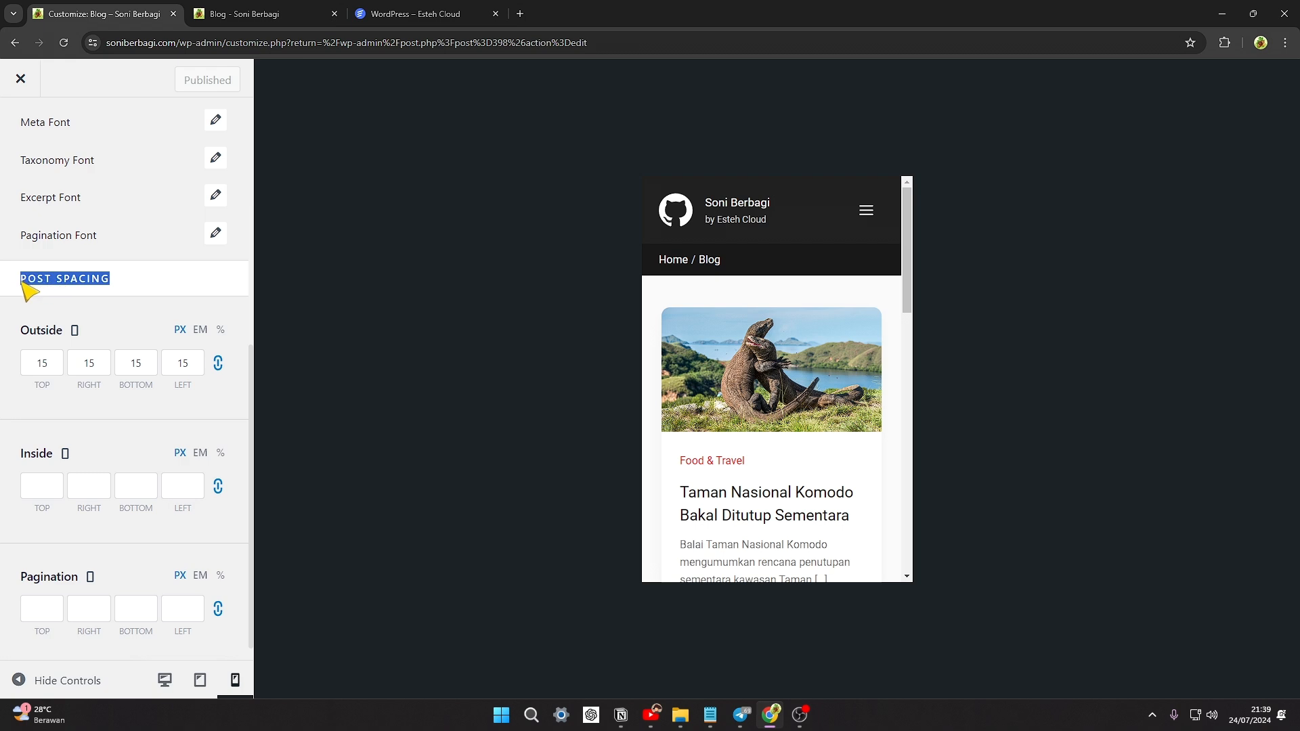
click(122, 313)
click(42, 369)
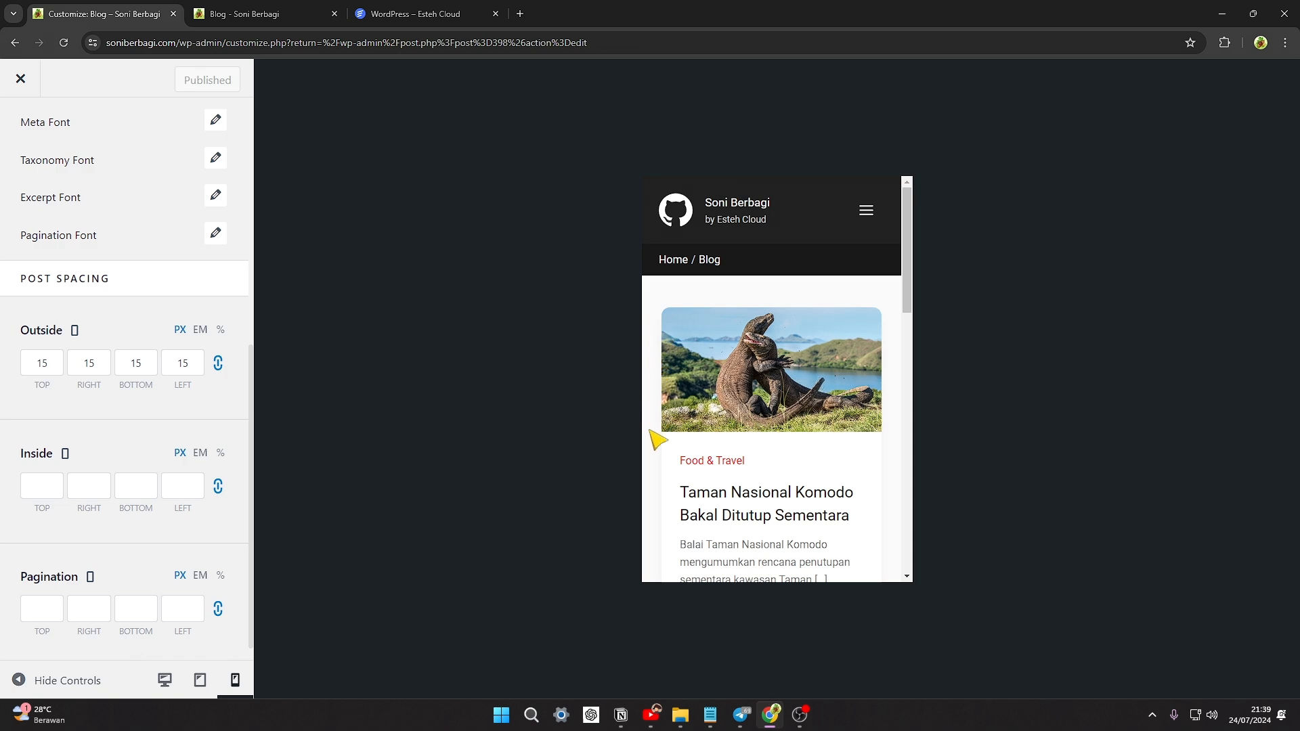
scroll(653, 440, down, 3)
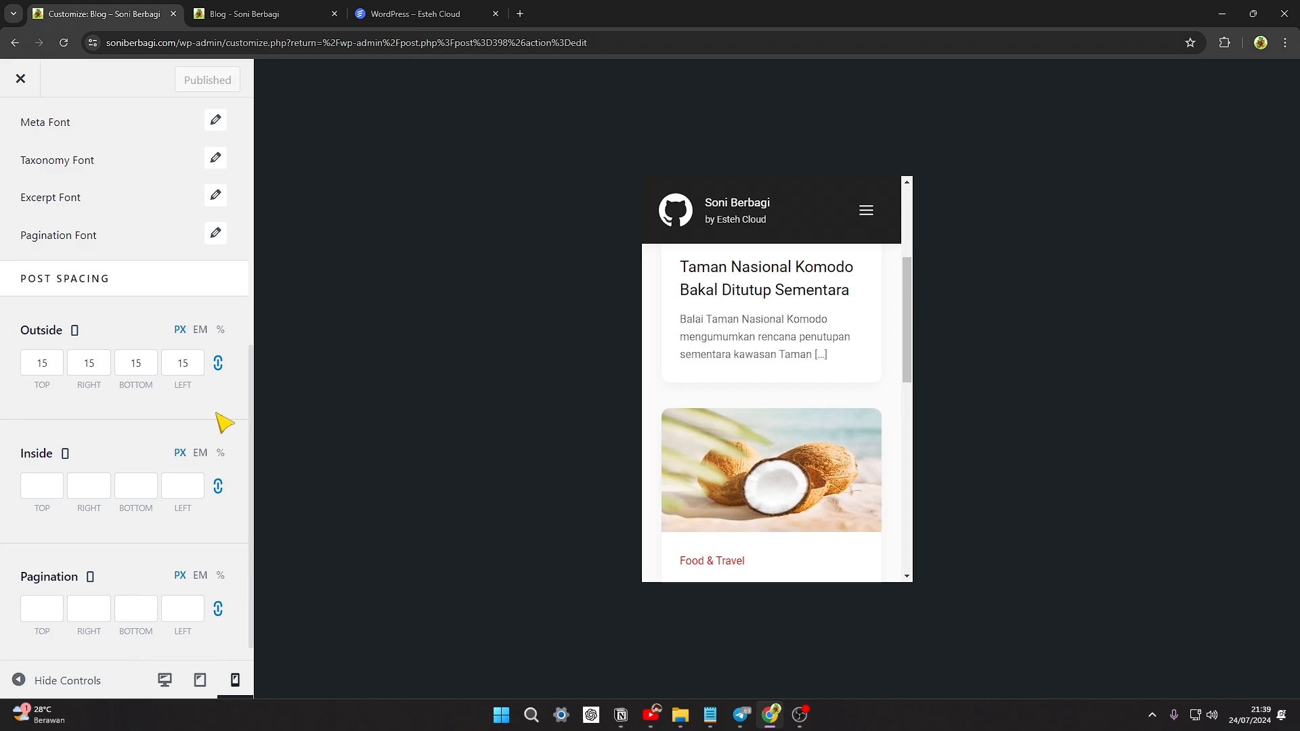
View the live blog page and the Esteh Cloud home page in their browser tabs, and return to the live blog page
key(ctrl+Tab)
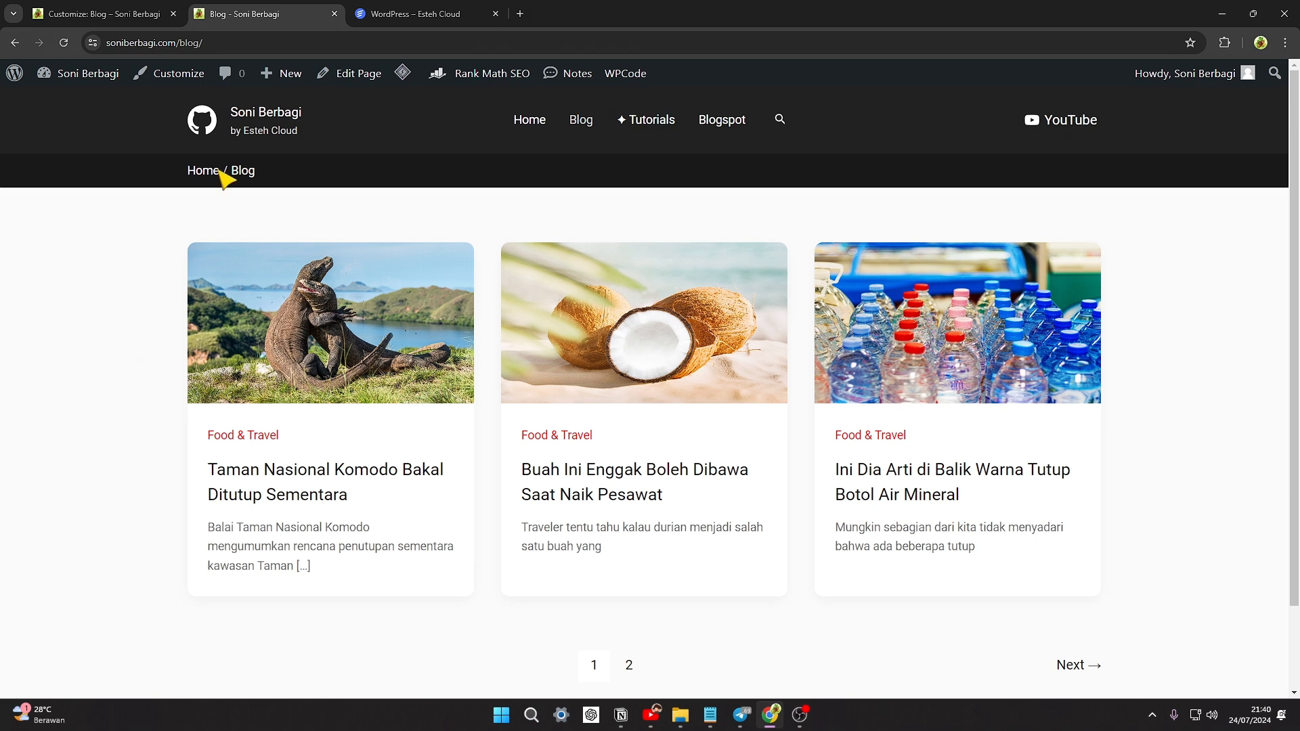
click(434, 13)
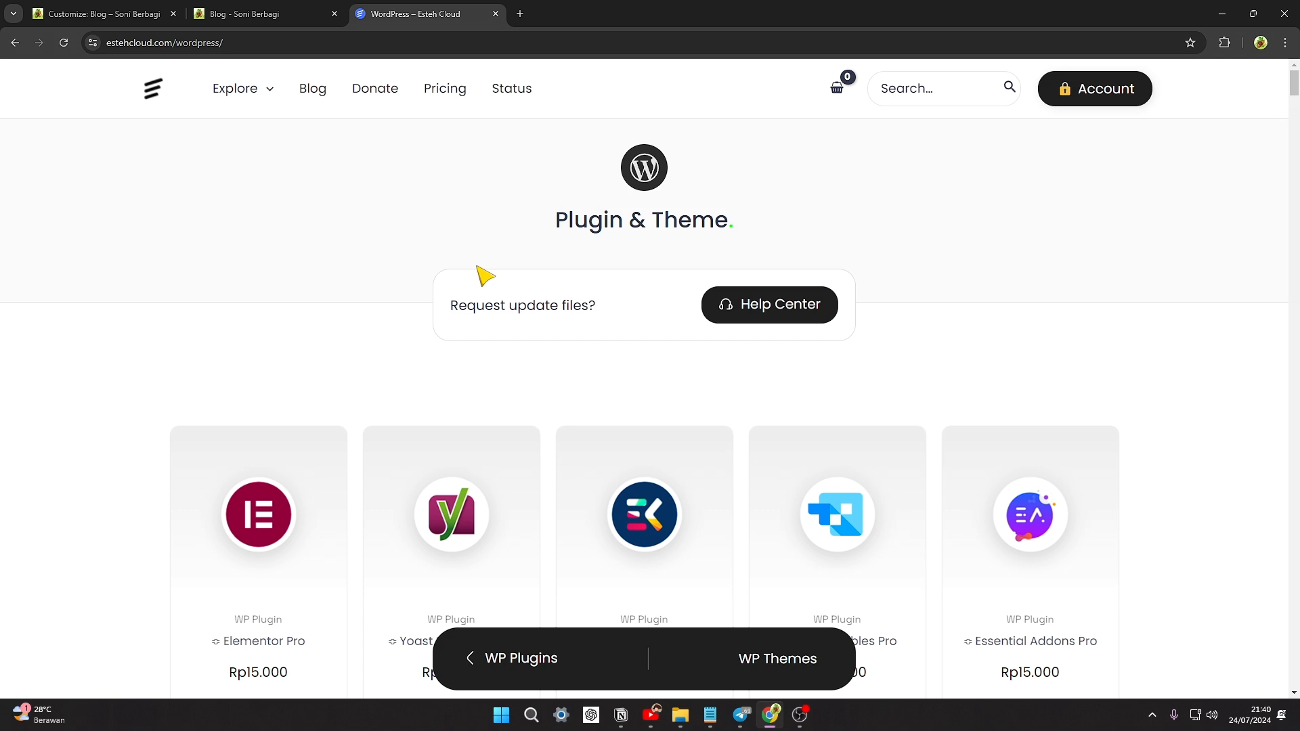
click(143, 5)
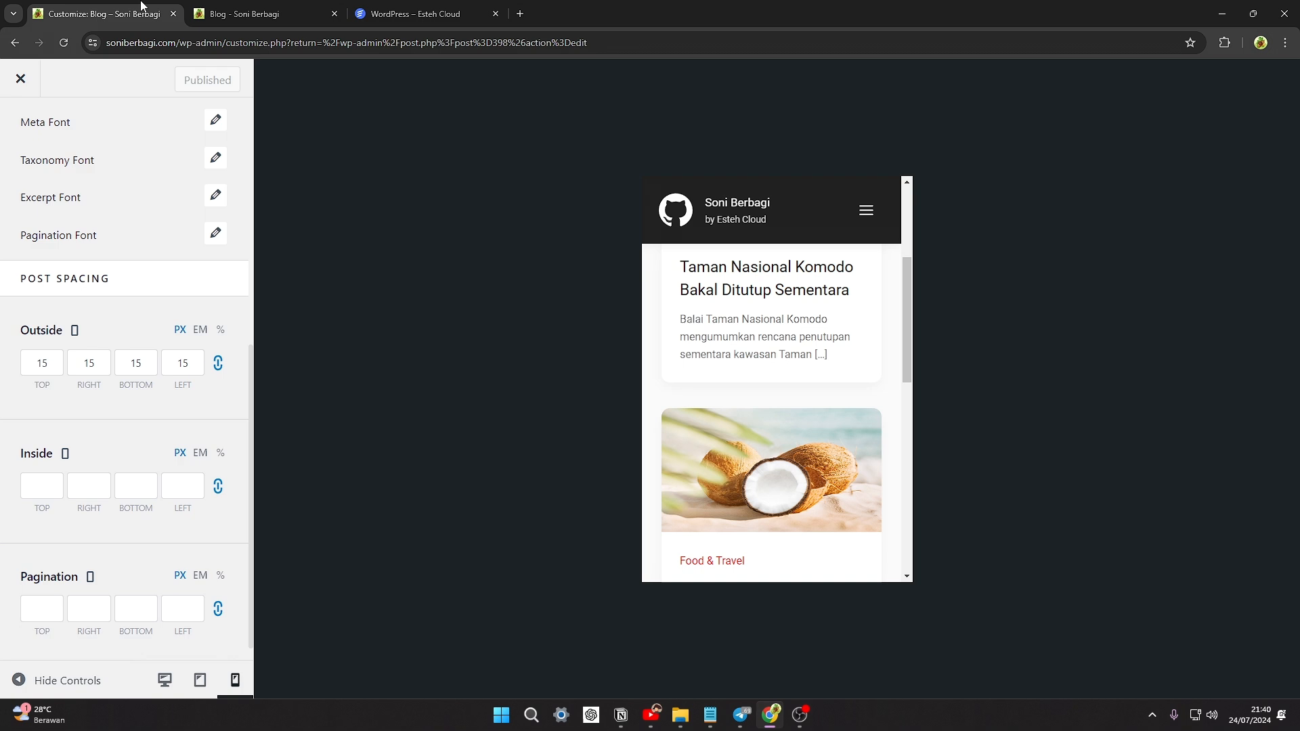
click(388, 8)
click(152, 98)
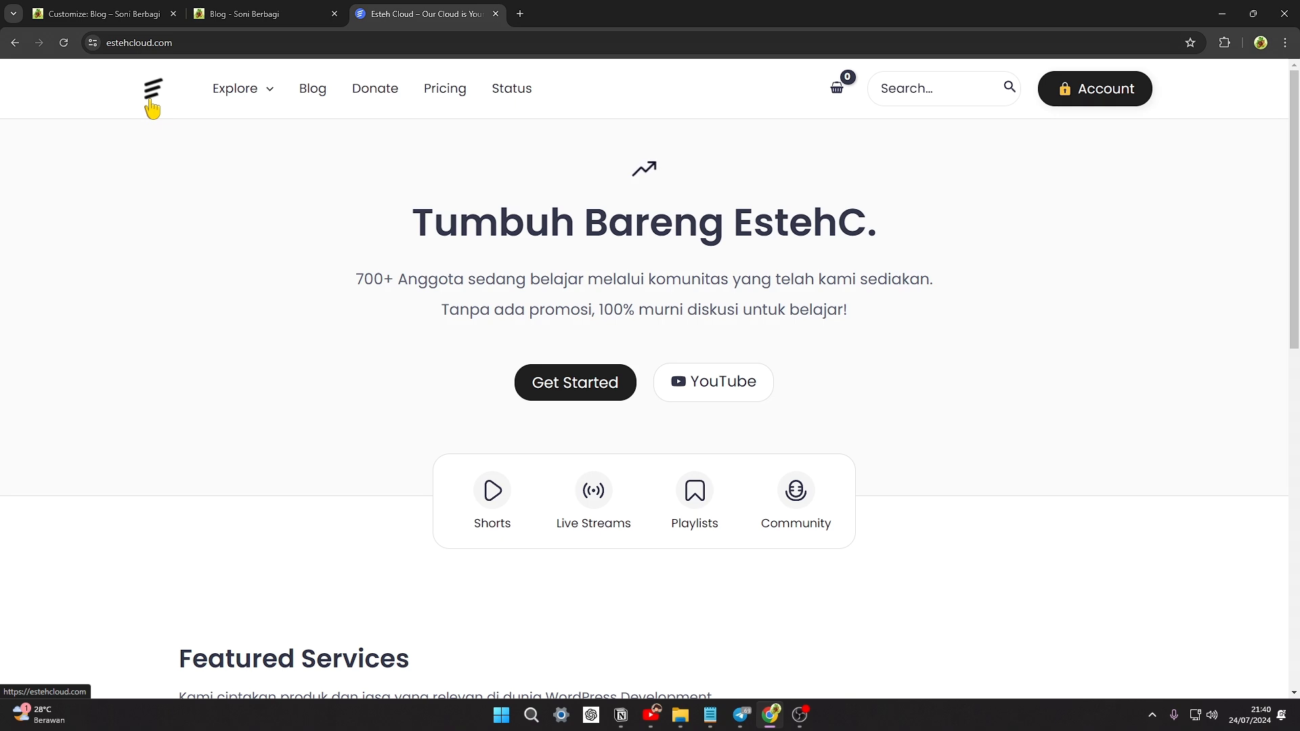
click(112, 12)
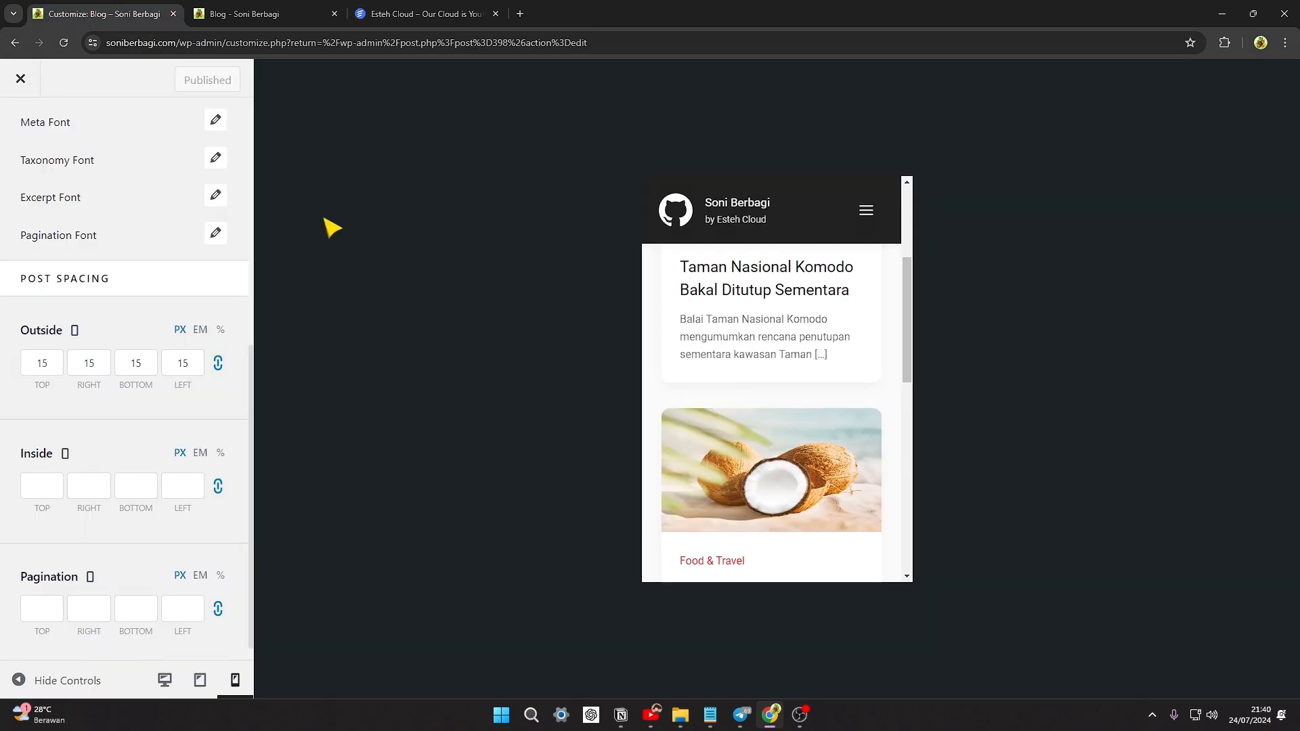
click(288, 14)
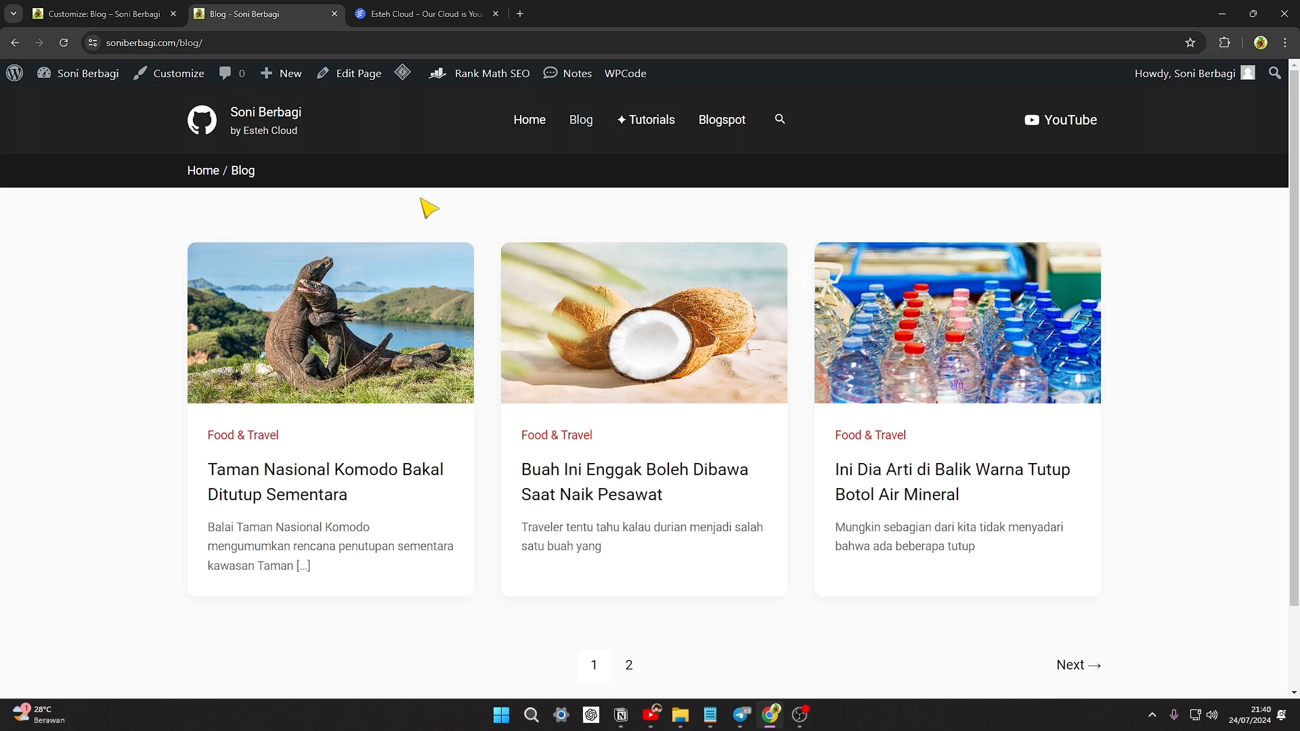